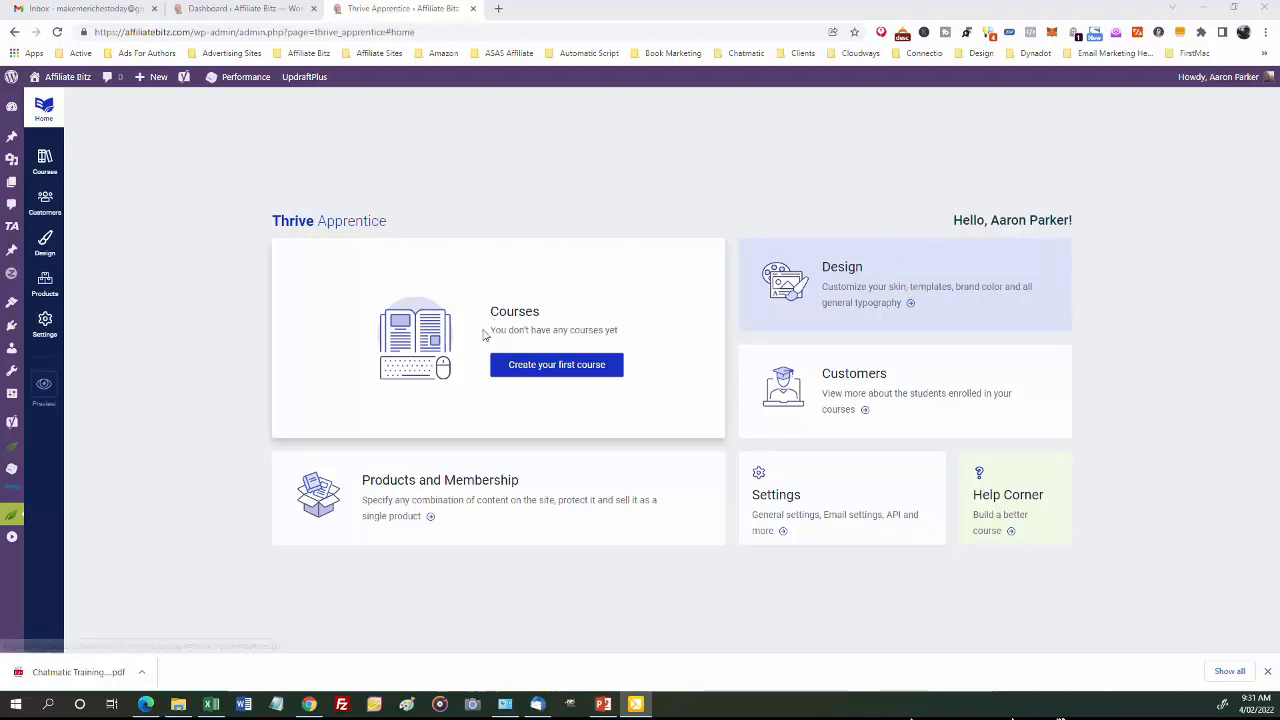
Start creating the first course and look over its course details form
{"action": "left_click", "coordinate": [558, 366]}
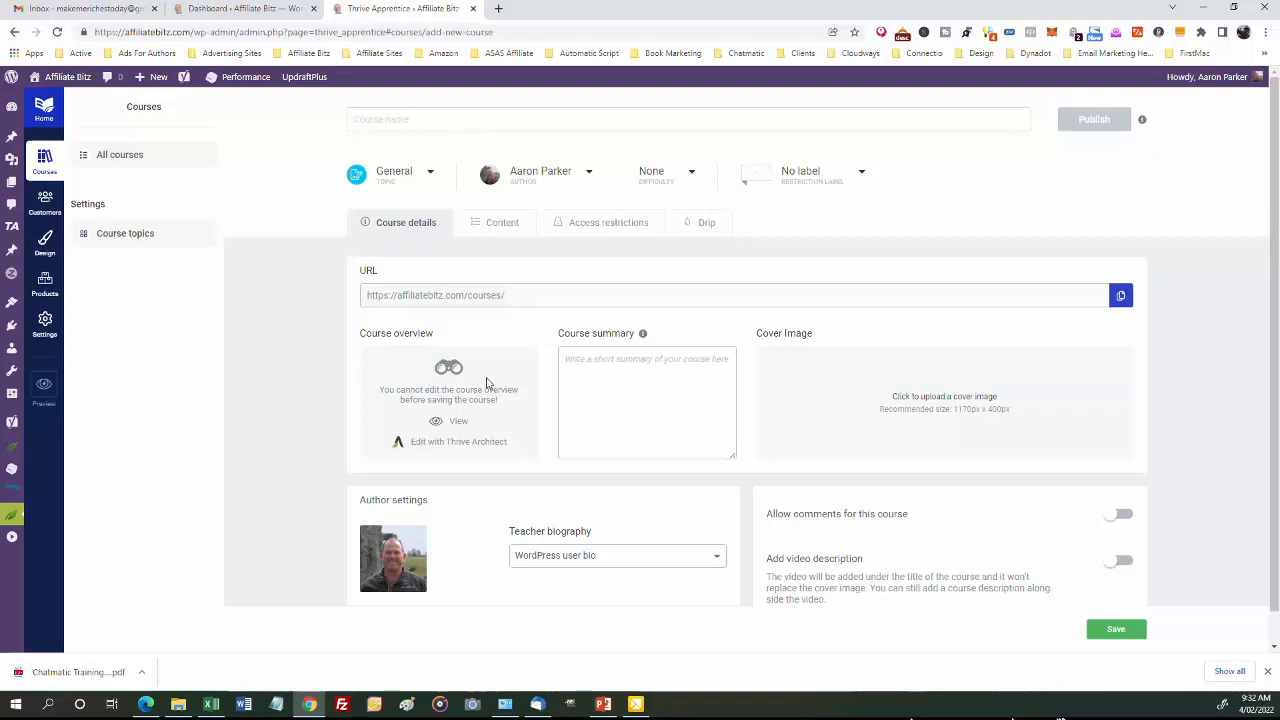
{"action": "mouse_move", "coordinate": [932, 410]}
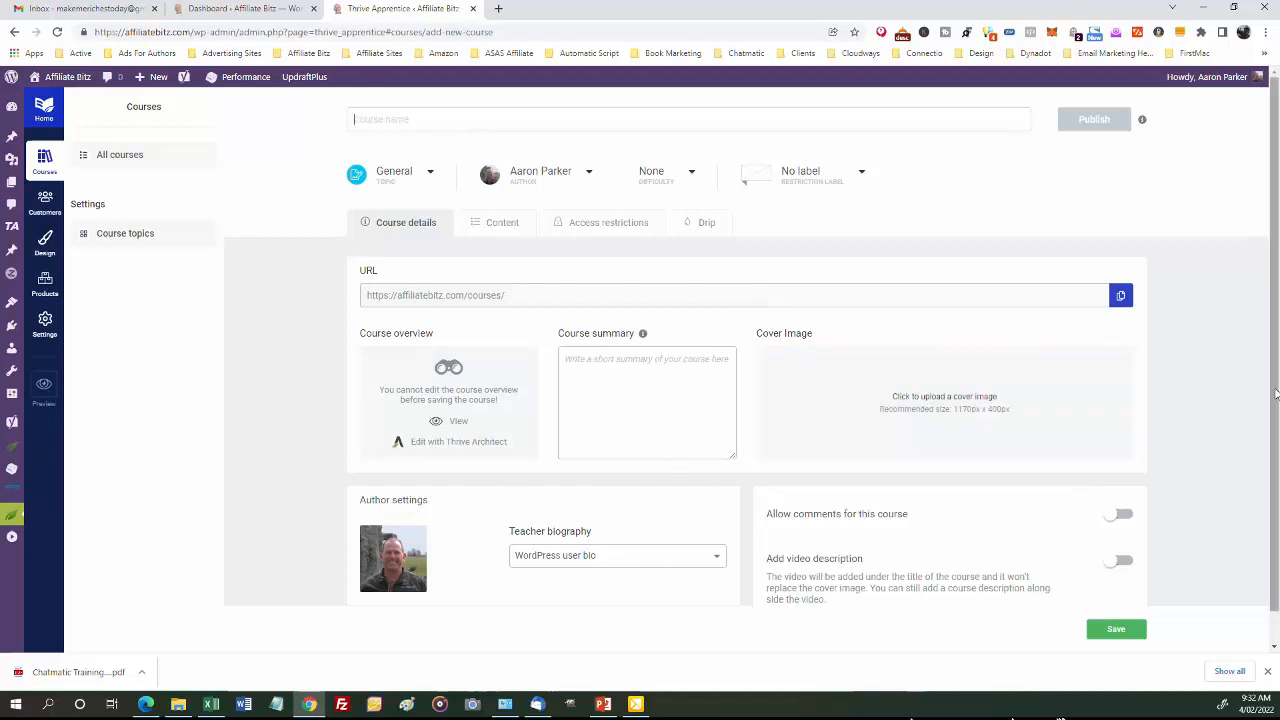
{"action": "scroll", "coordinate": [902, 554], "scroll_direction": "down", "scroll_amount": 1}
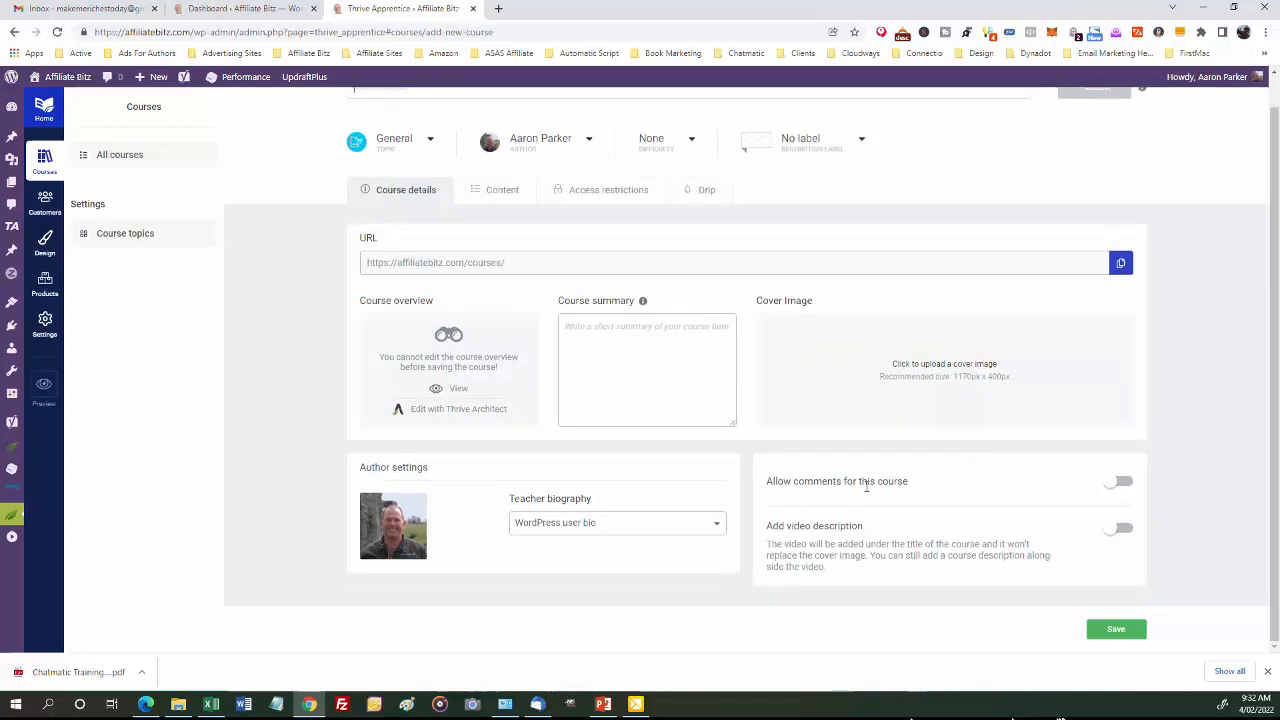
{"action": "left_click_drag", "start_coordinate": [1275, 469], "coordinate": [1278, 189]}
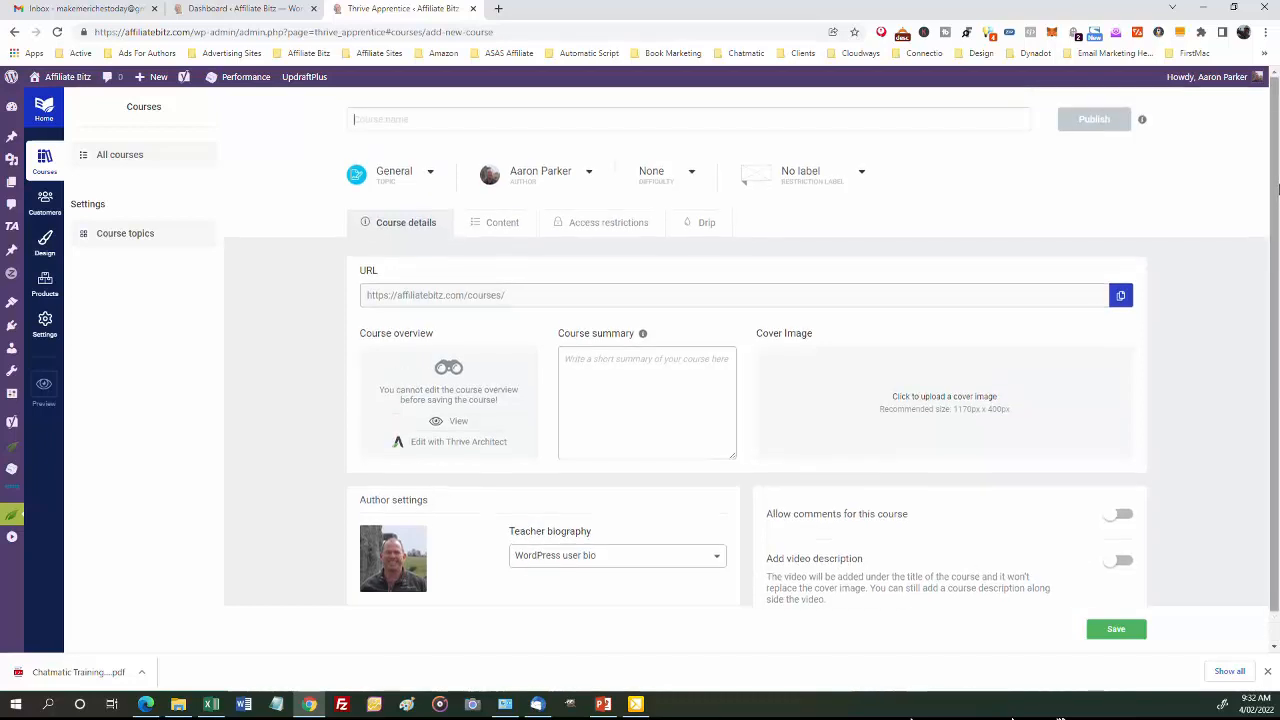
Name the new course "How To Create A Membership Site"
{"action": "left_click", "coordinate": [357, 118]}
{"action": "type", "text": "How To Create A membershi"}
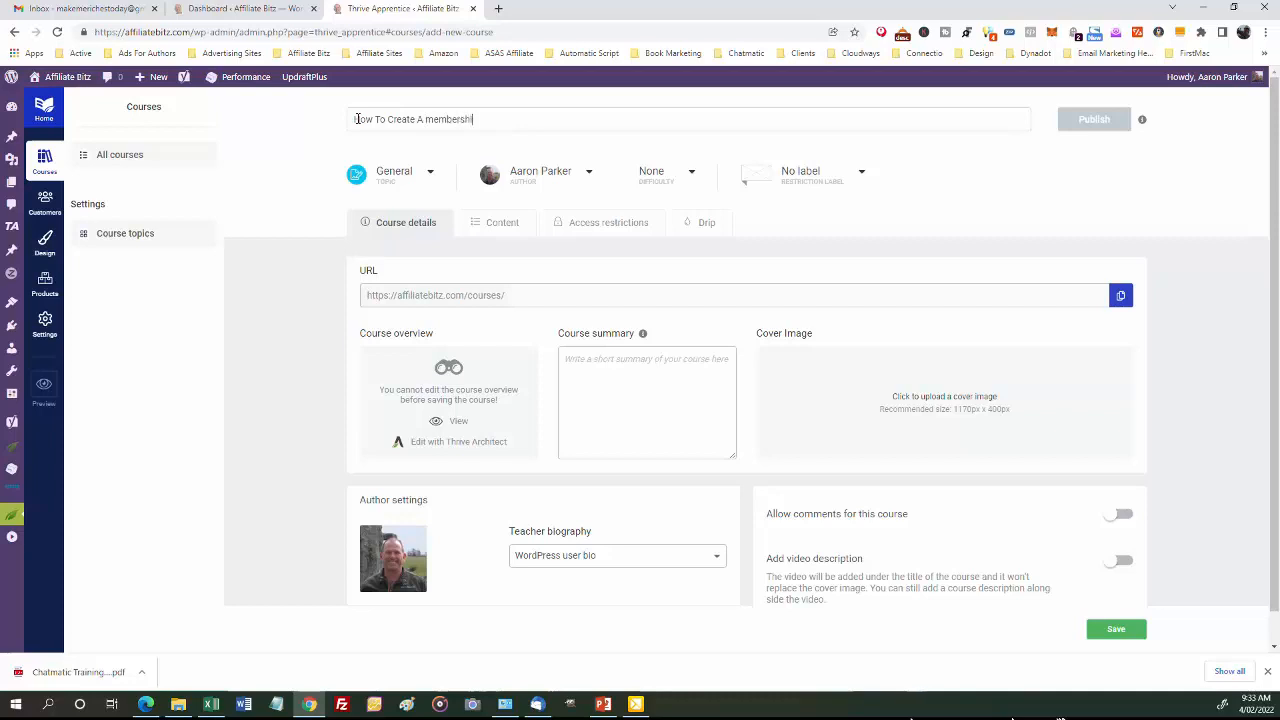
{"action": "type", "text": "p Site With Thrive Appre"}
{"action": "key", "text": "BackSpace"}
{"action": "key", "text": "BackSpace"}
{"action": "key", "text": "BackSpace"}
{"action": "key", "text": "BackSpace"}
{"action": "key", "text": "BackSpace"}
{"action": "key", "text": "BackSpace"}
{"action": "key", "text": "BackSpace"}
{"action": "key", "text": "BackSpace"}
{"action": "key", "text": "BackSpace"}
{"action": "key", "text": "BackSpace"}
{"action": "left_click", "coordinate": [435, 119]}
{"action": "key", "text": "BackSpace"}
{"action": "type", "text": "M"}
Add a new course topic named "Membership"
{"action": "left_click", "coordinate": [432, 174]}
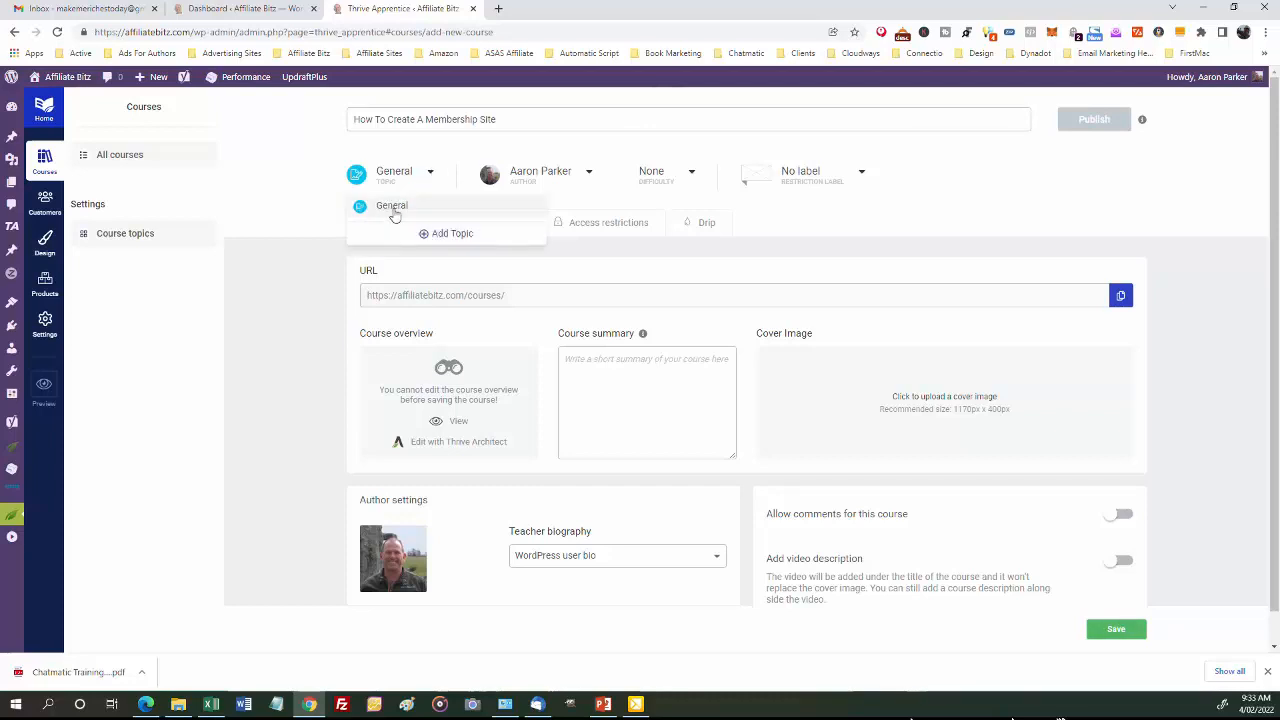
{"action": "left_click", "coordinate": [451, 234]}
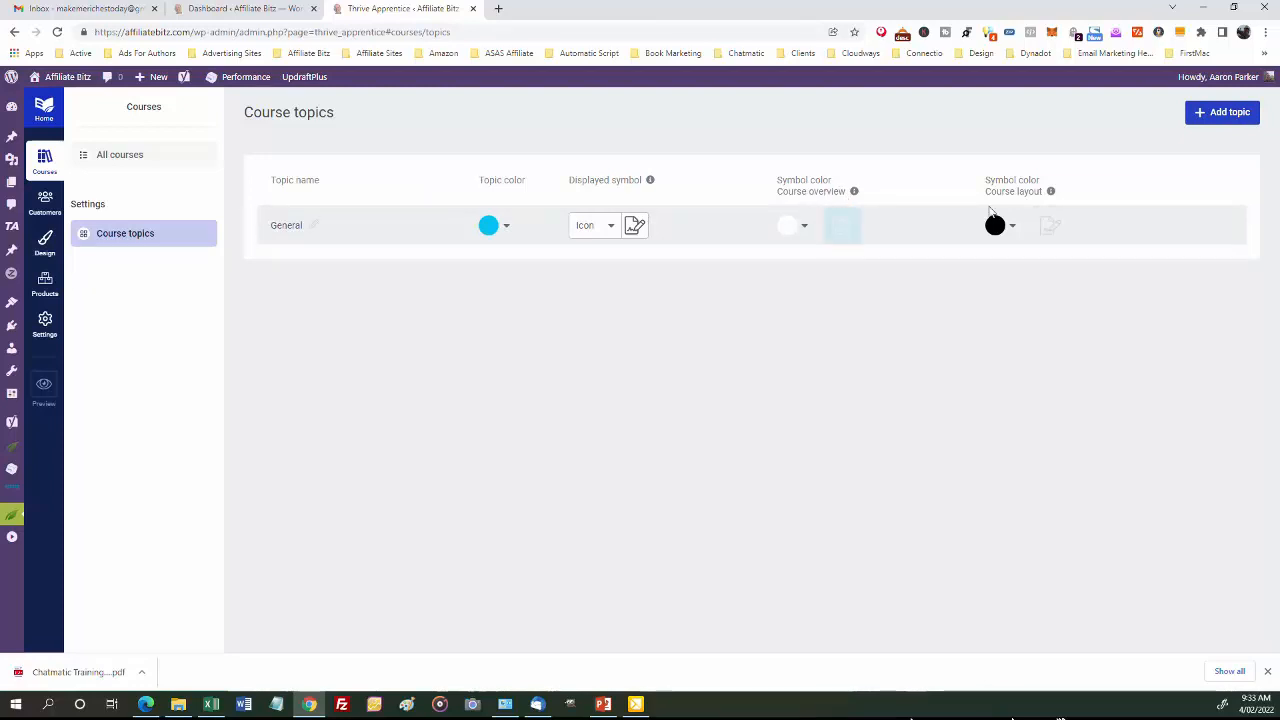
{"action": "left_click", "coordinate": [1227, 117]}
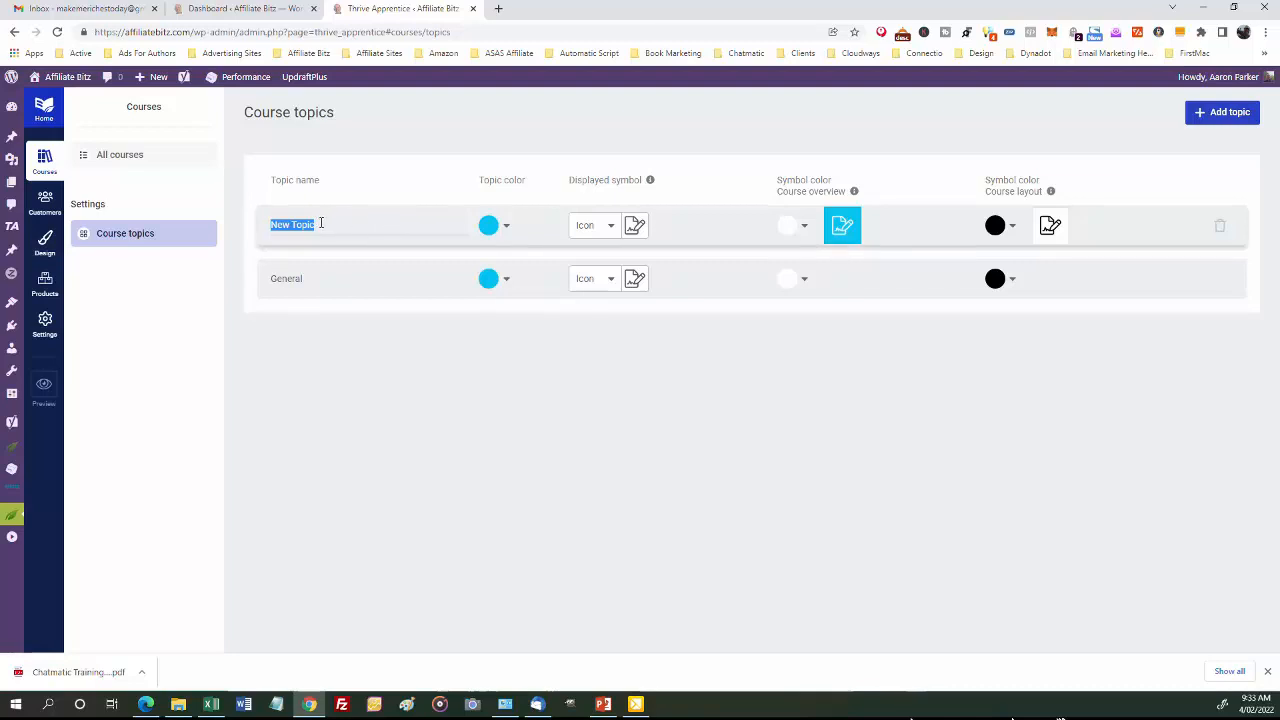
{"action": "type", "text": "Membership"}
Set the topic color of the Membership topic to a muted dark green and apply it
{"action": "left_click", "coordinate": [506, 229]}
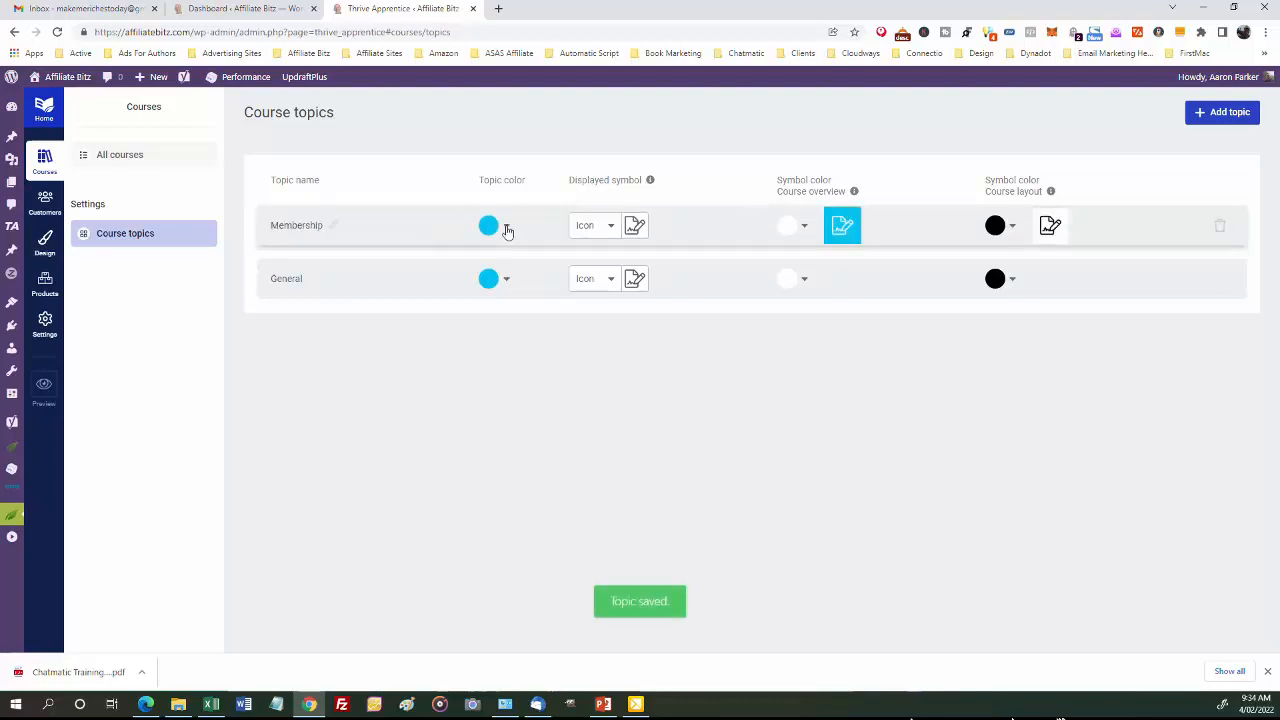
{"action": "left_click", "coordinate": [488, 226]}
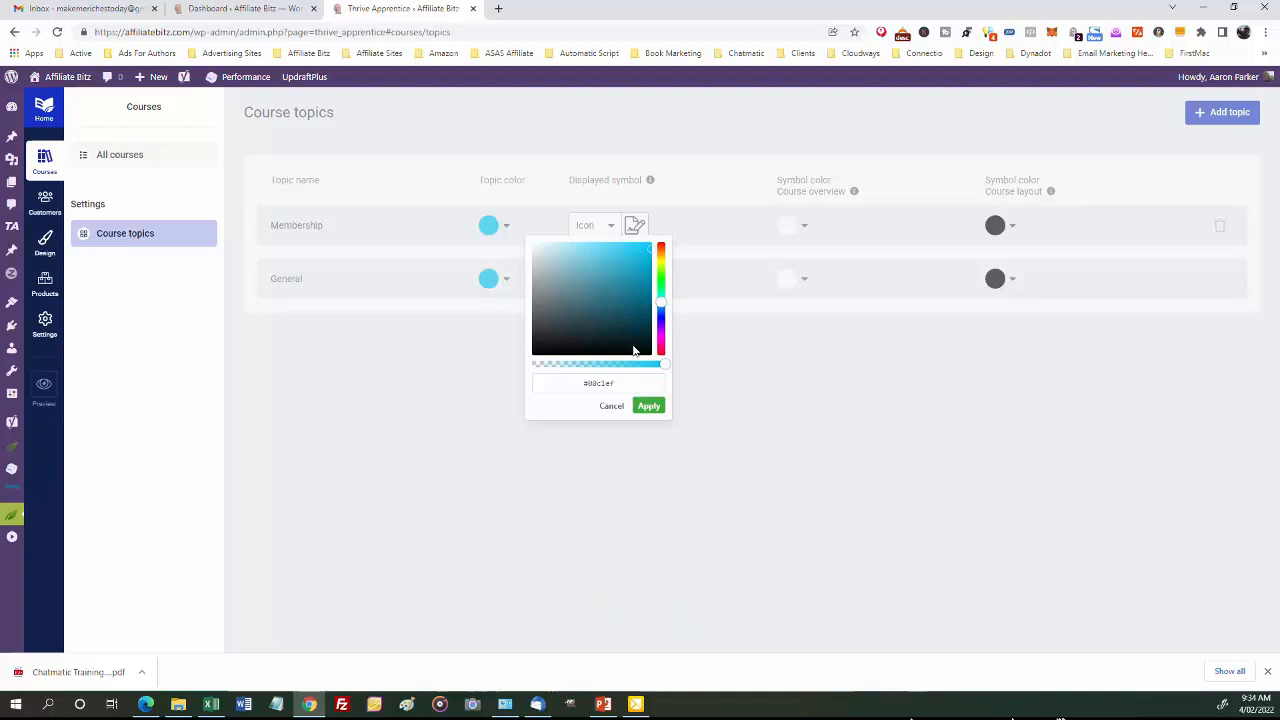
{"action": "left_click", "coordinate": [660, 282]}
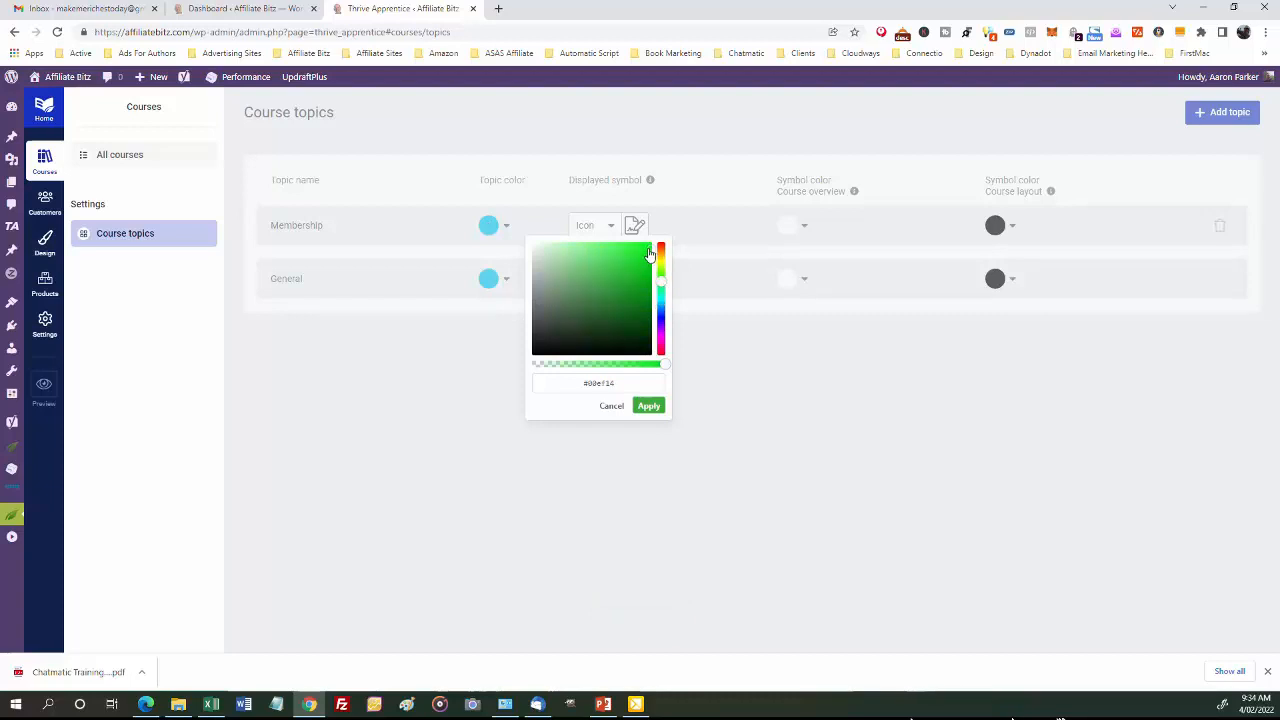
{"action": "mouse_move", "coordinate": [650, 255]}
{"action": "left_mouse_down"}
{"action": "mouse_move", "coordinate": [560, 291]}
{"action": "mouse_move", "coordinate": [564, 279]}
{"action": "mouse_move", "coordinate": [592, 301]}
{"action": "left_mouse_up"}
{"action": "left_click", "coordinate": [648, 405]}
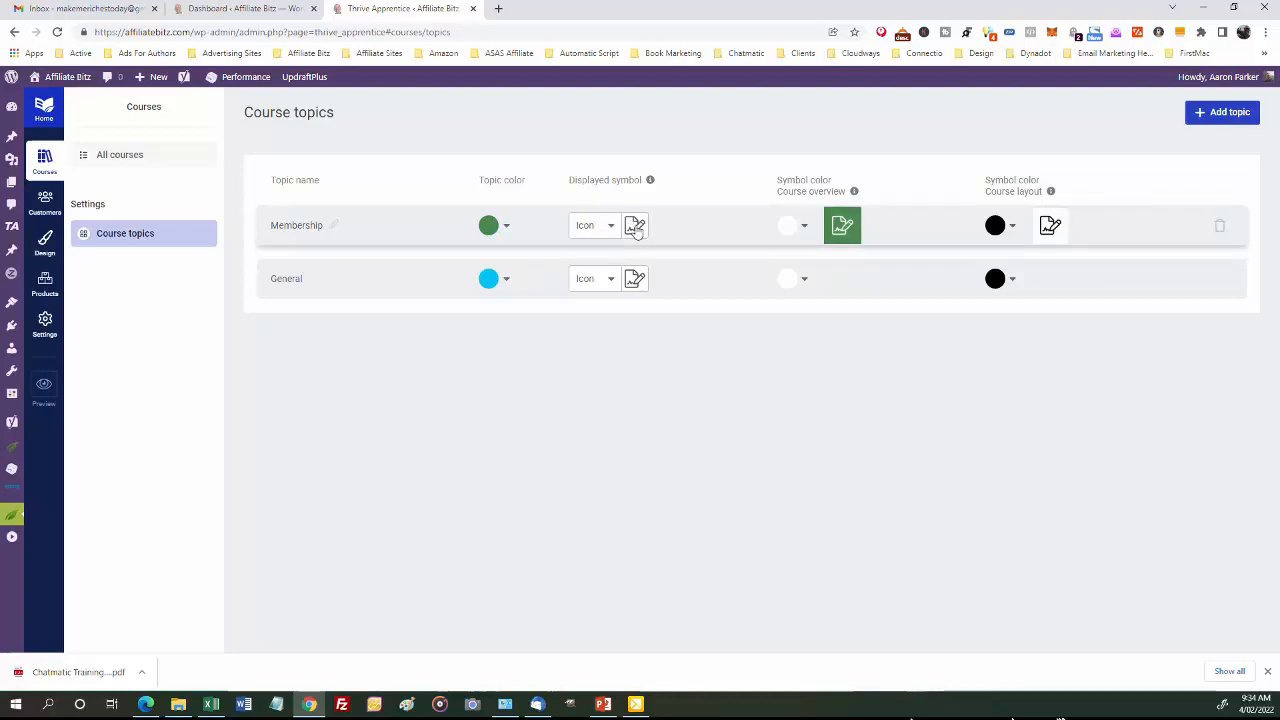
Search the icon library for "member" and use the solid membership card icon as the Membership topic's symbol
{"action": "mouse_move", "coordinate": [612, 229]}
{"action": "left_click", "coordinate": [587, 228]}
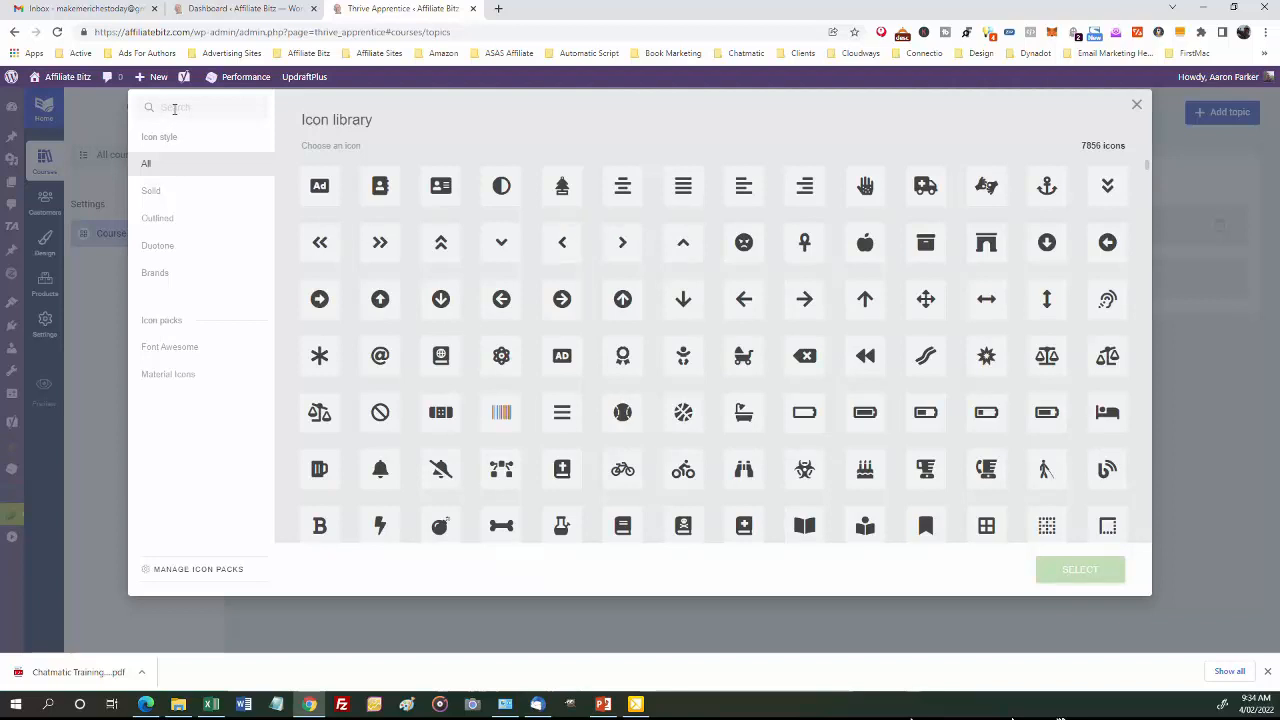
{"action": "type", "text": "member"}
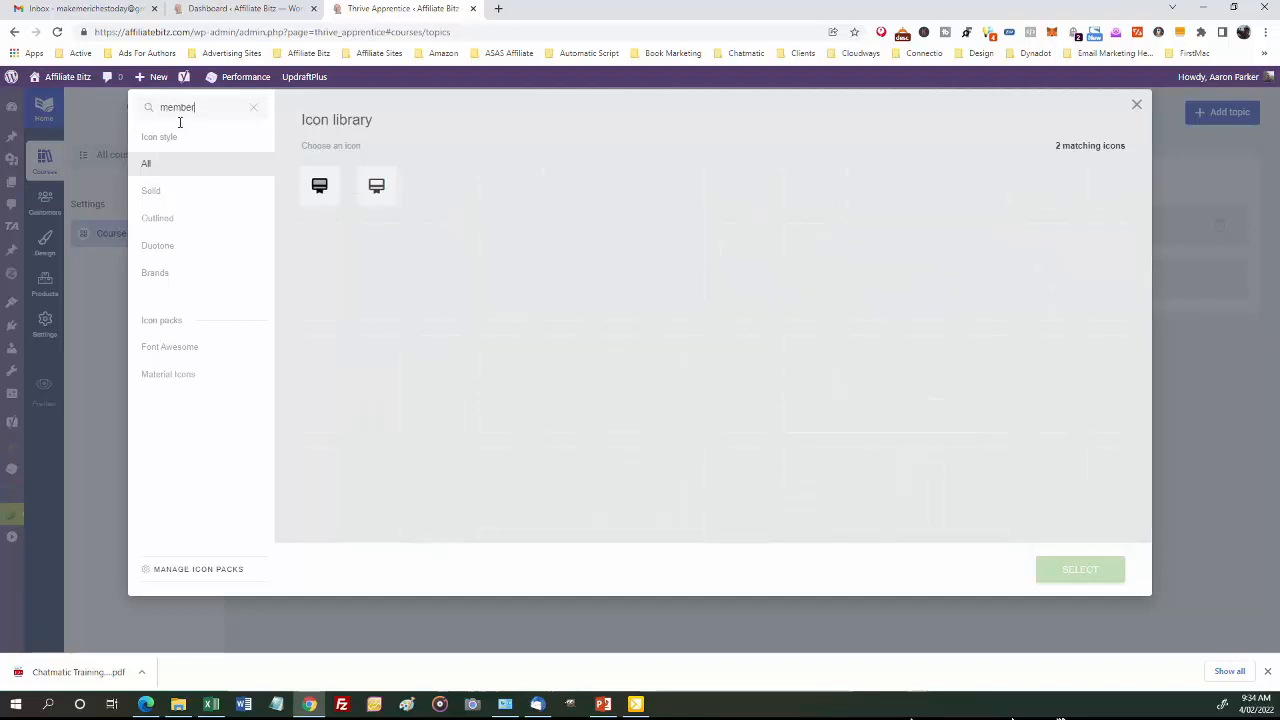
{"action": "left_click", "coordinate": [319, 188]}
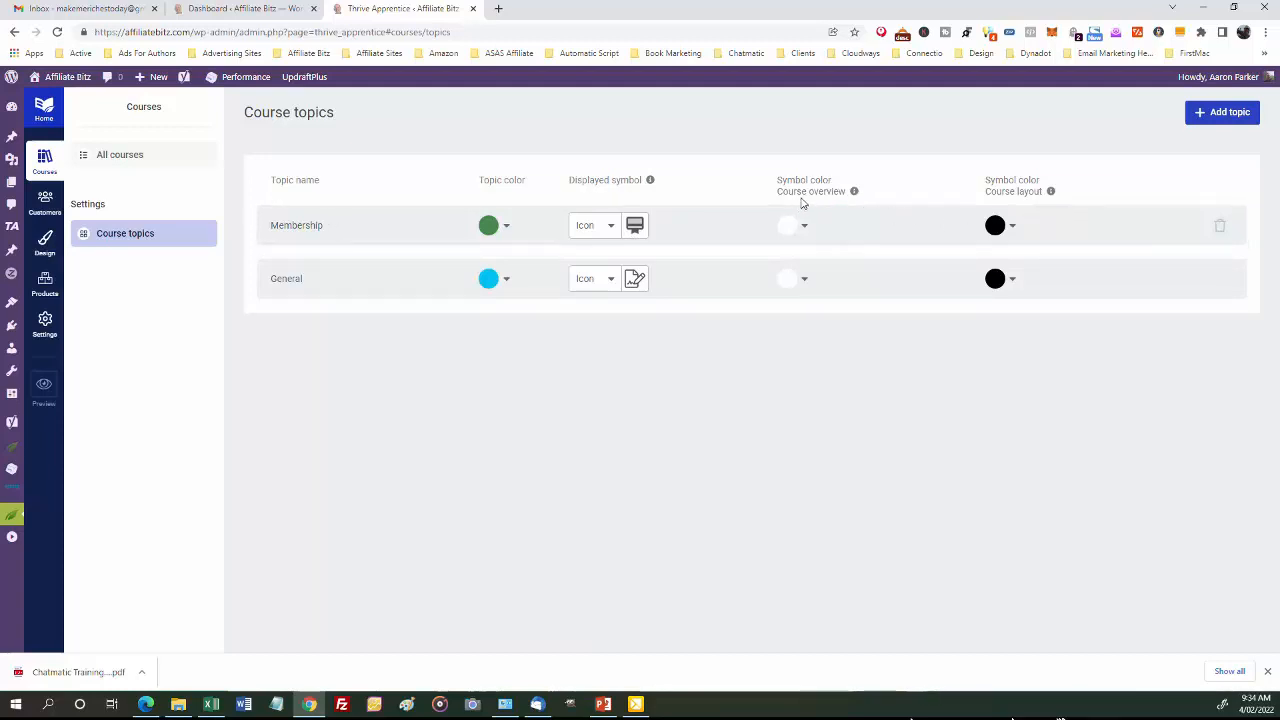
Set the Membership topic's course overview symbol color to a light green and apply it
{"action": "mouse_move", "coordinate": [856, 195]}
{"action": "mouse_move", "coordinate": [650, 184]}
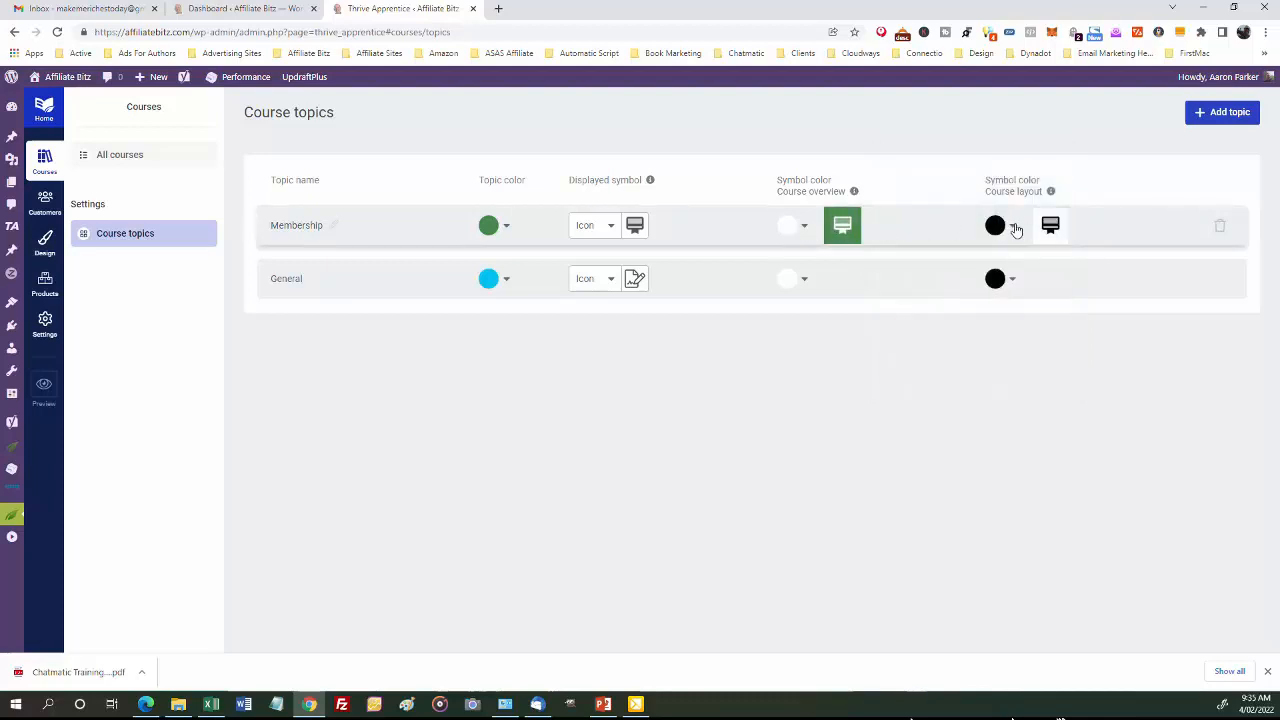
{"action": "left_click", "coordinate": [787, 230]}
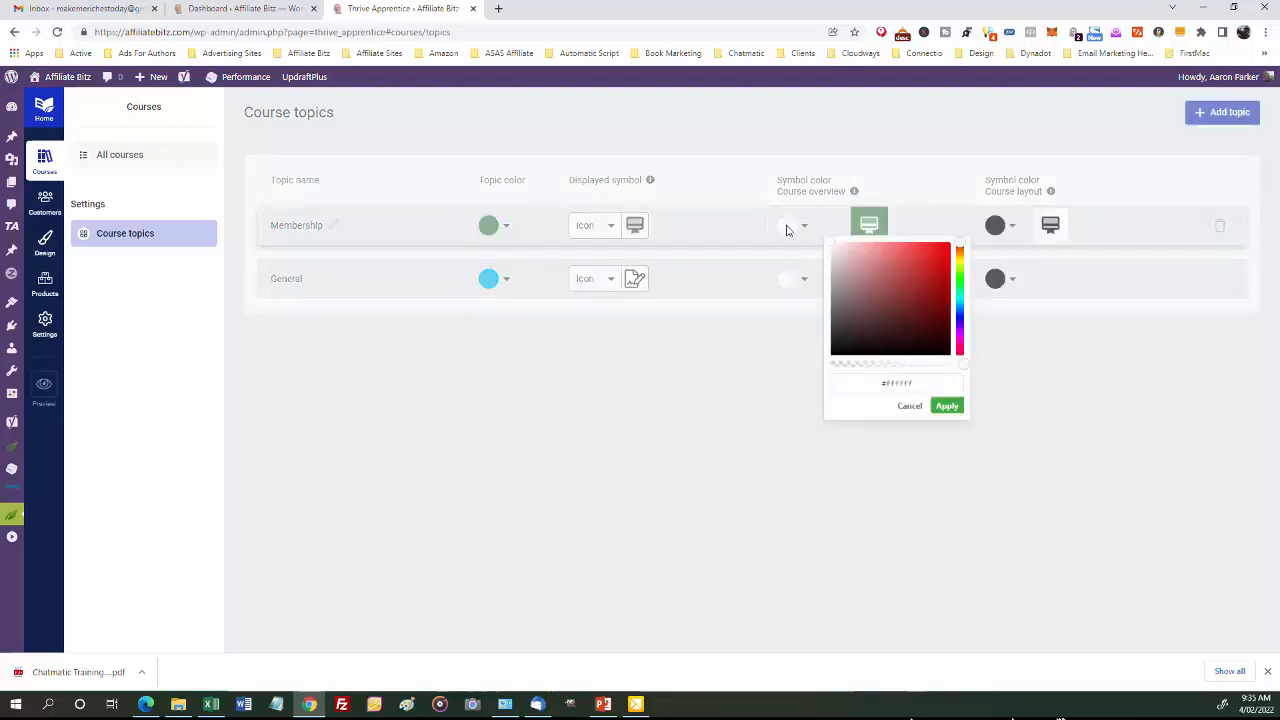
{"action": "left_click", "coordinate": [961, 283]}
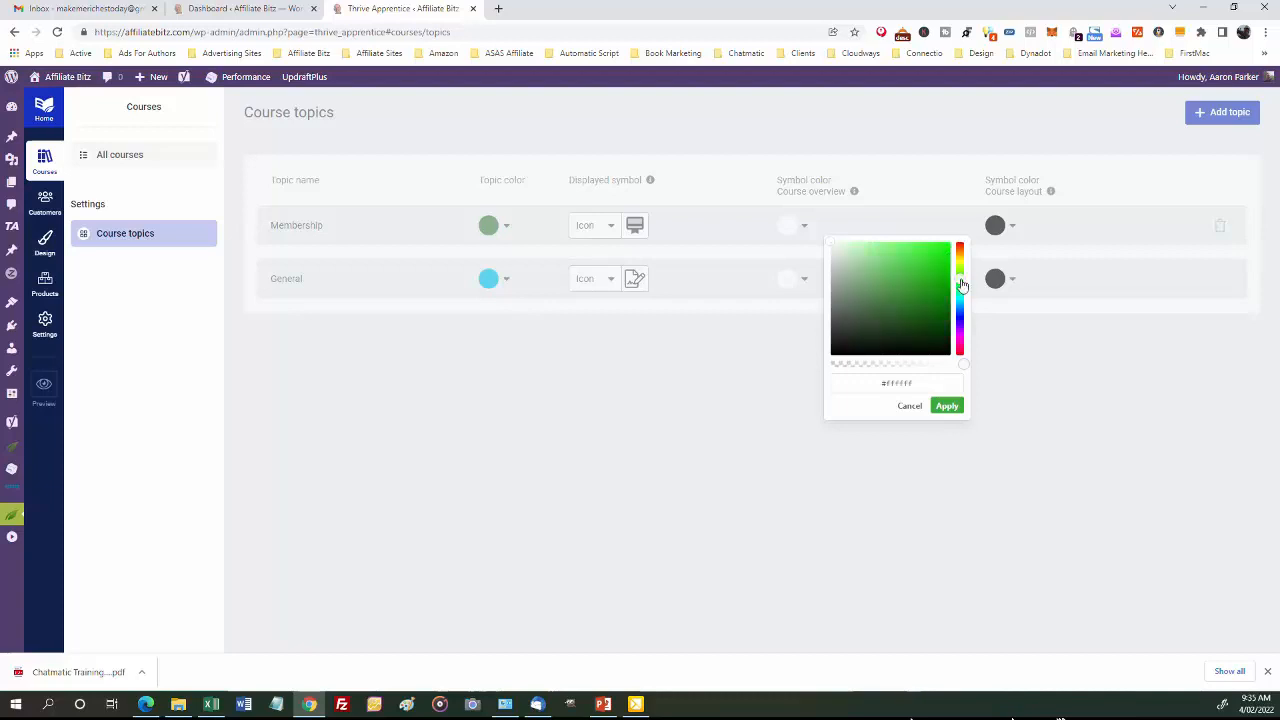
{"action": "left_click", "coordinate": [889, 257]}
{"action": "left_click", "coordinate": [946, 407]}
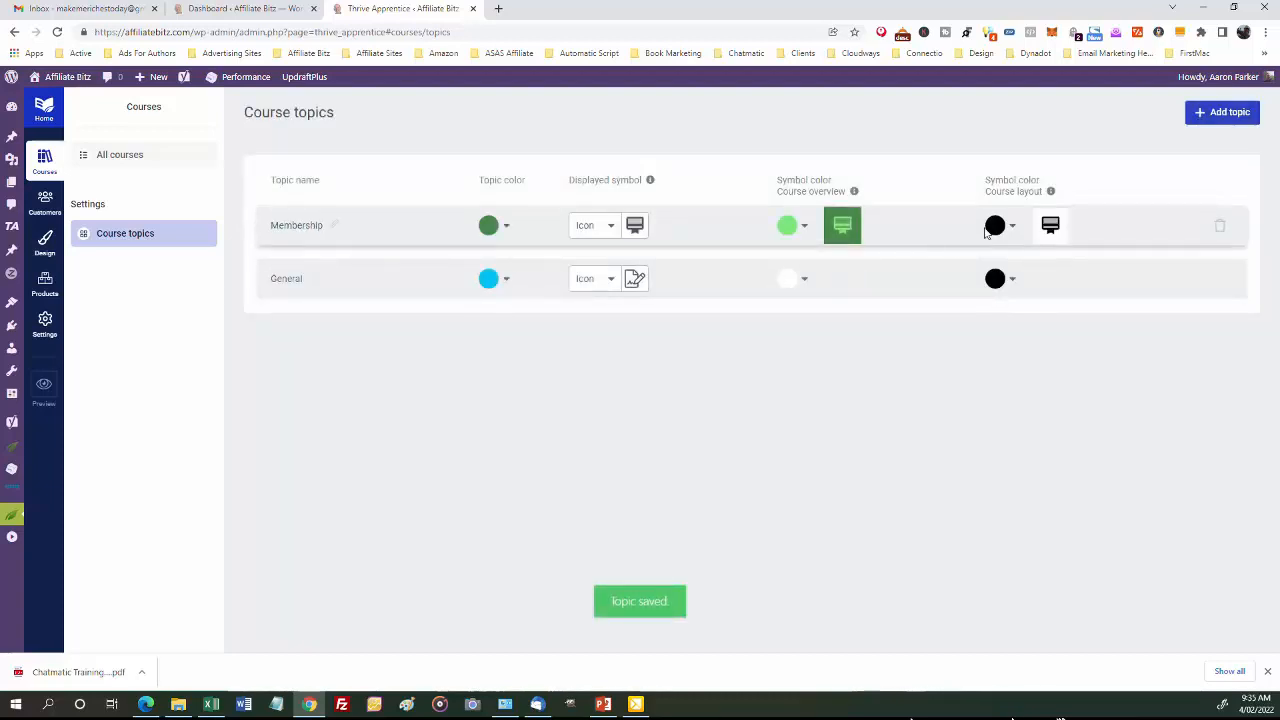
Return to the list of all courses and open the "How To Create A Membership Site" course
{"action": "mouse_move", "coordinate": [1051, 192]}
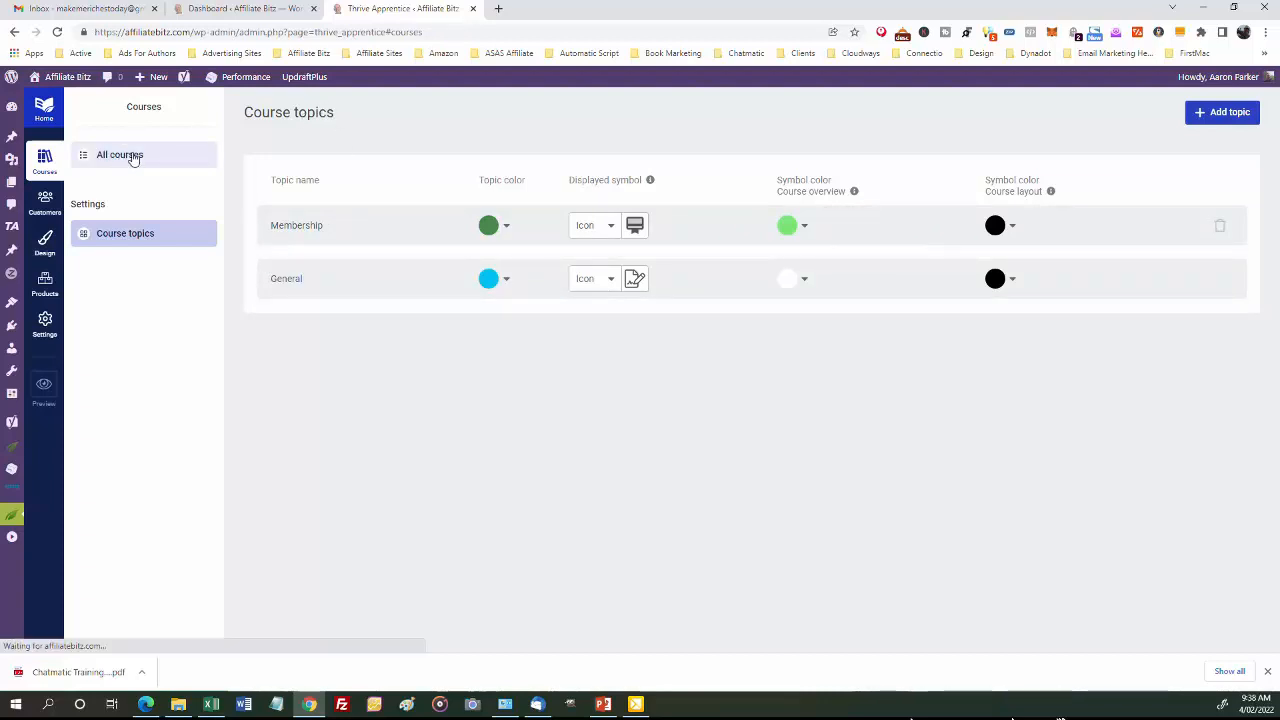
{"action": "left_click", "coordinate": [133, 157]}
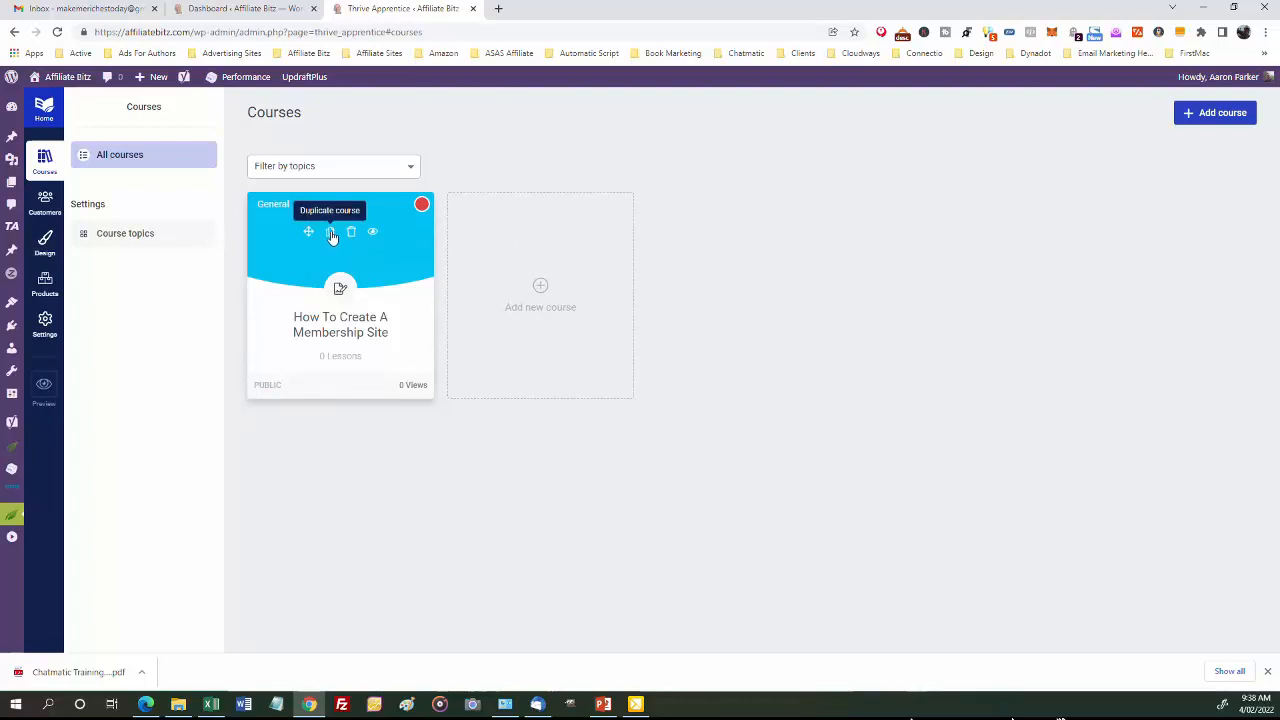
{"action": "left_click", "coordinate": [393, 268]}
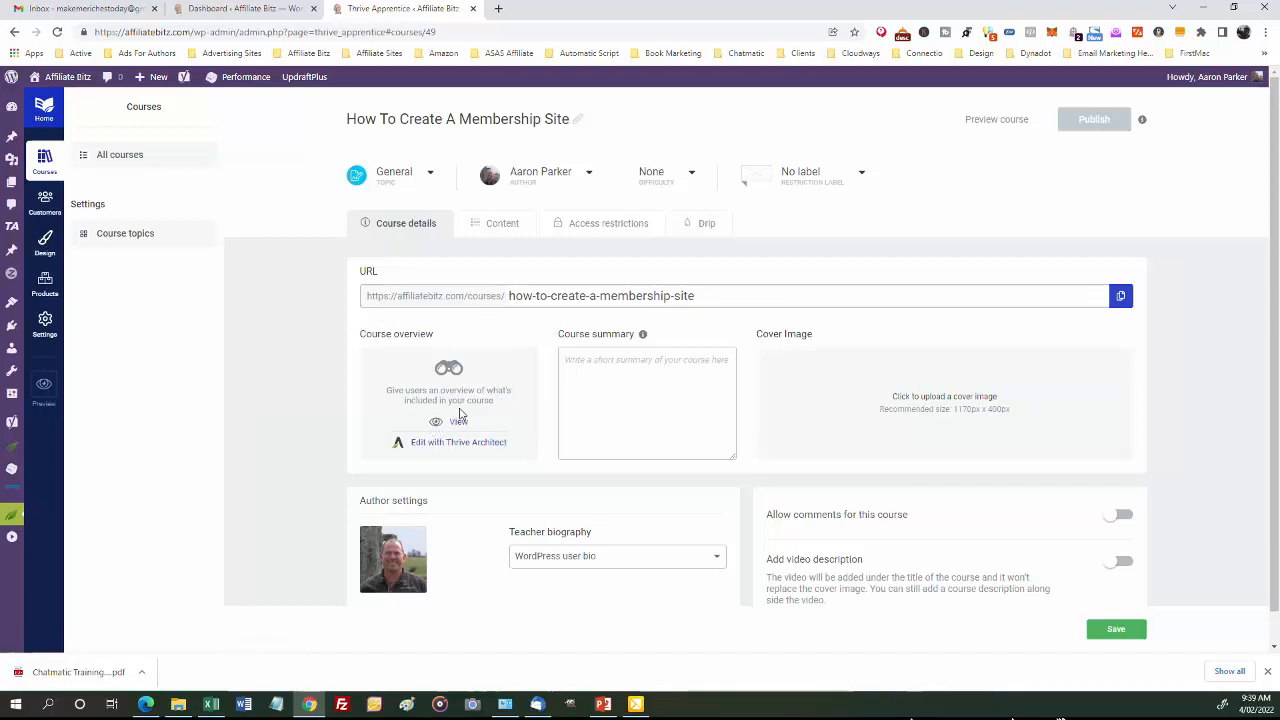
View the course overview page in a new browser tab and look through its whole length
{"action": "scroll", "coordinate": [1274, 268], "scroll_direction": "down", "scroll_amount": 1}
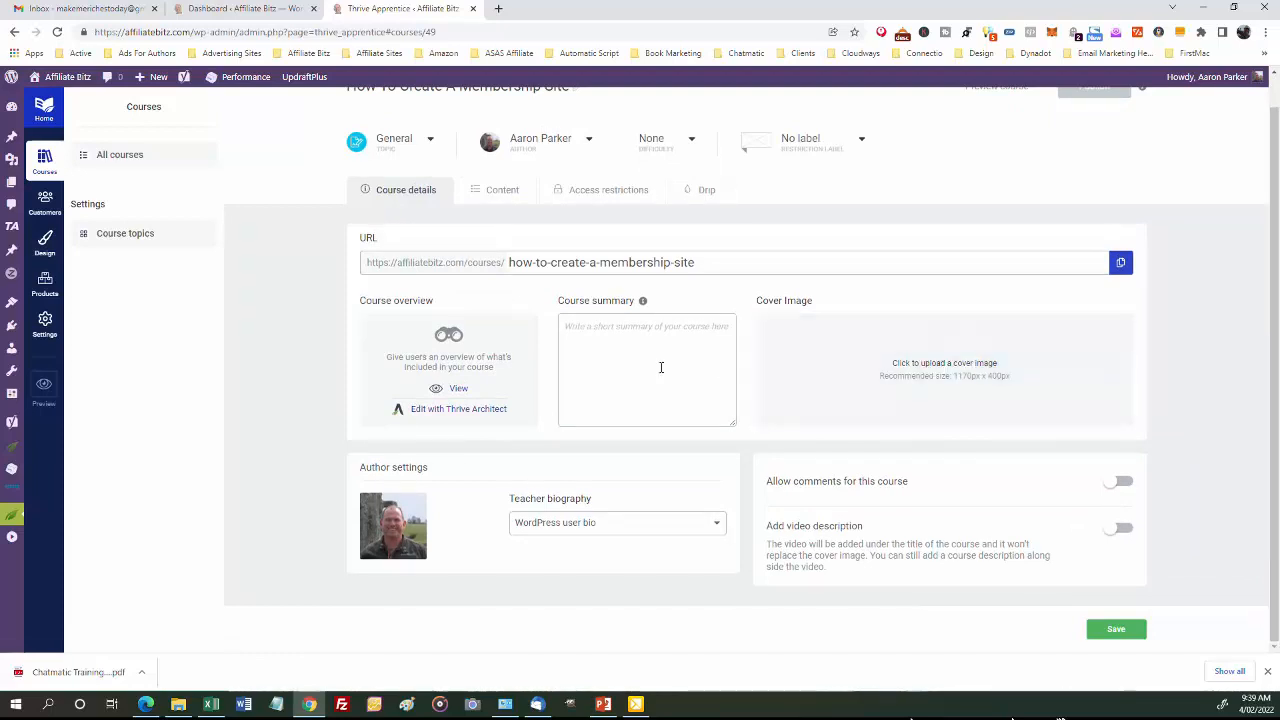
{"action": "right_click", "coordinate": [457, 390]}
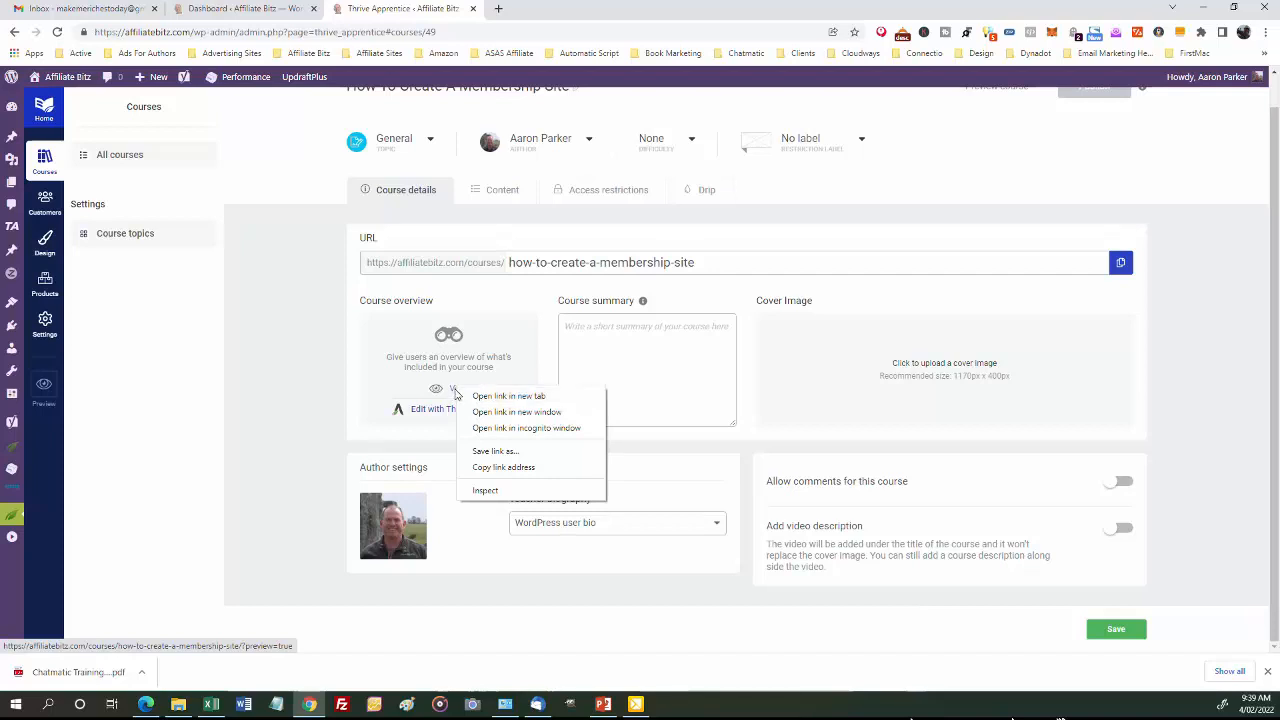
{"action": "left_click", "coordinate": [502, 399]}
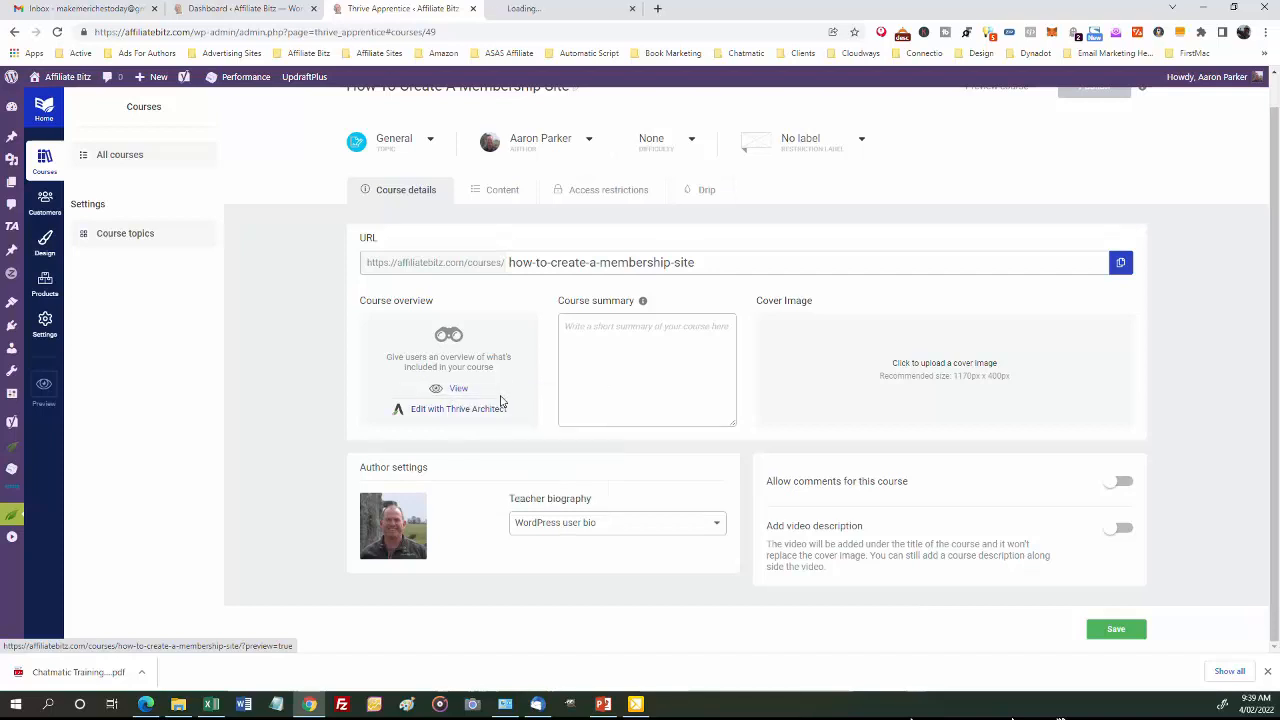
{"action": "left_click", "coordinate": [563, 12]}
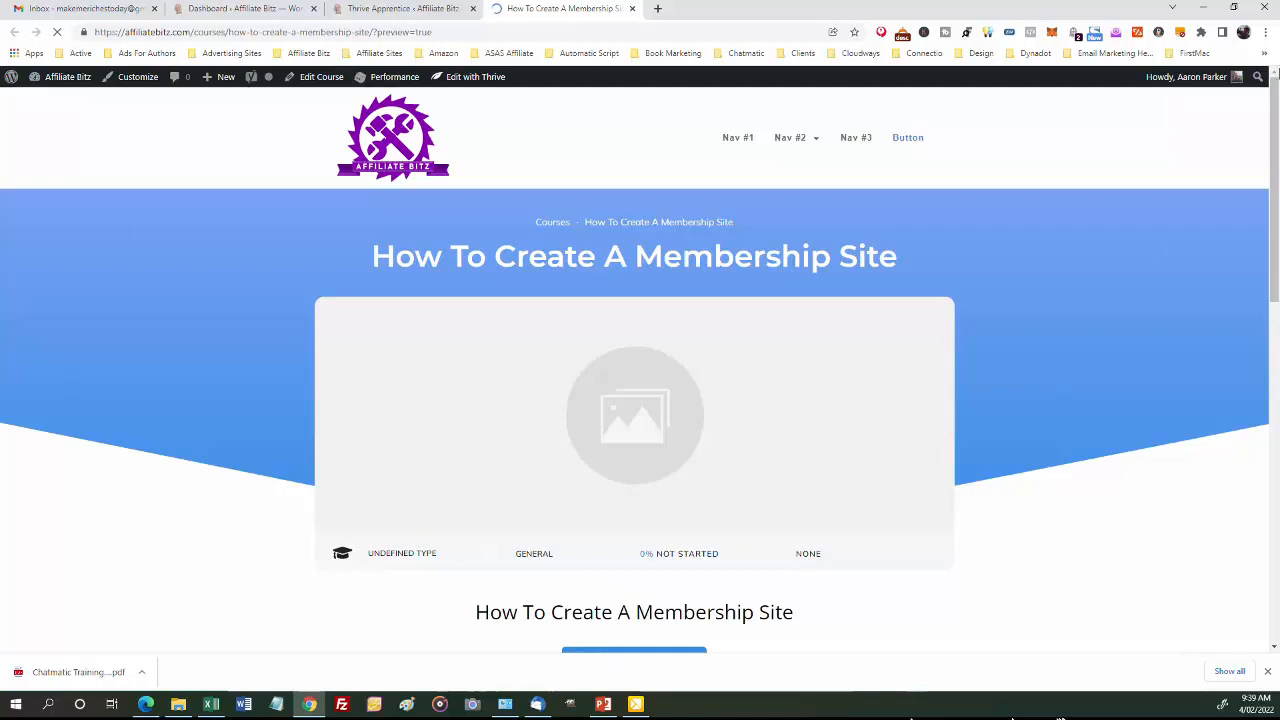
{"action": "left_click_drag", "start_coordinate": [1275, 95], "coordinate": [1275, 391]}
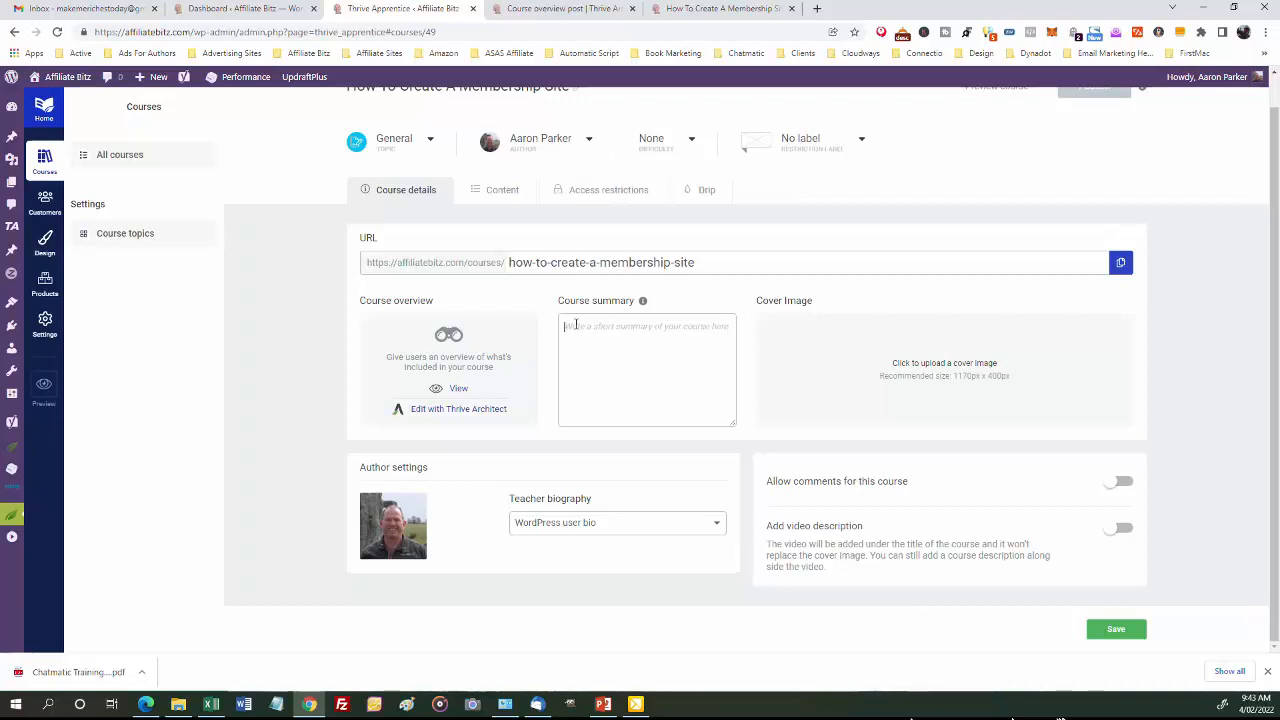
Enter the course summary "This course will help you to build a membership site using Thrive Apprenctice 4.0." and upload the purple patterned cover image
{"action": "type", "text": "Th"}
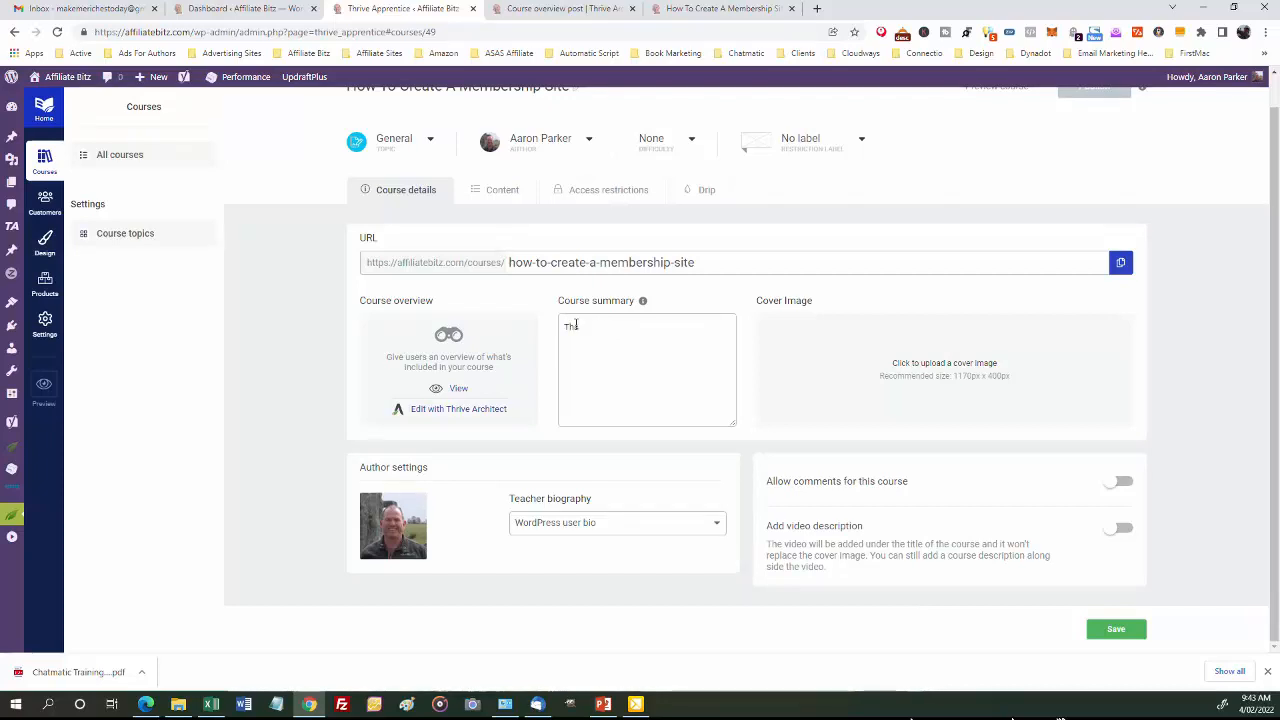
{"action": "type", "text": "is course will help you to build a membership"}
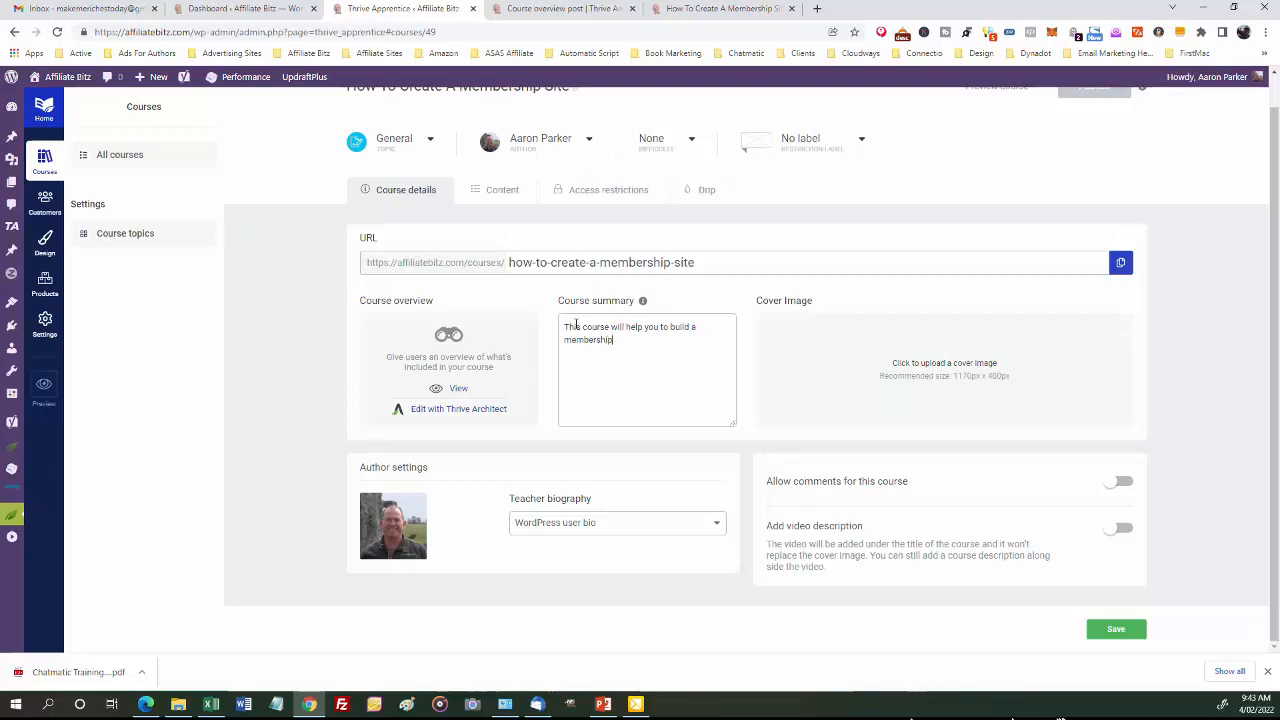
{"action": "type", "text": " site using Thrive Apprenctice a"}
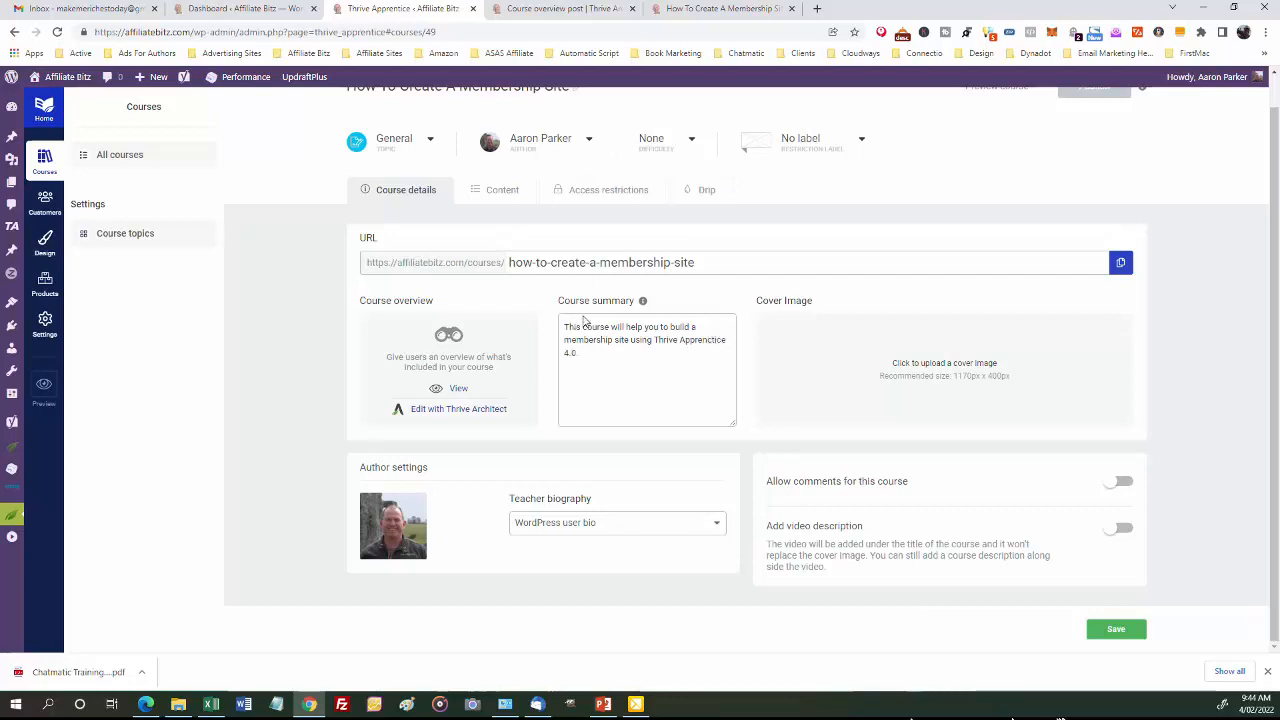
{"action": "mouse_move", "coordinate": [948, 393]}
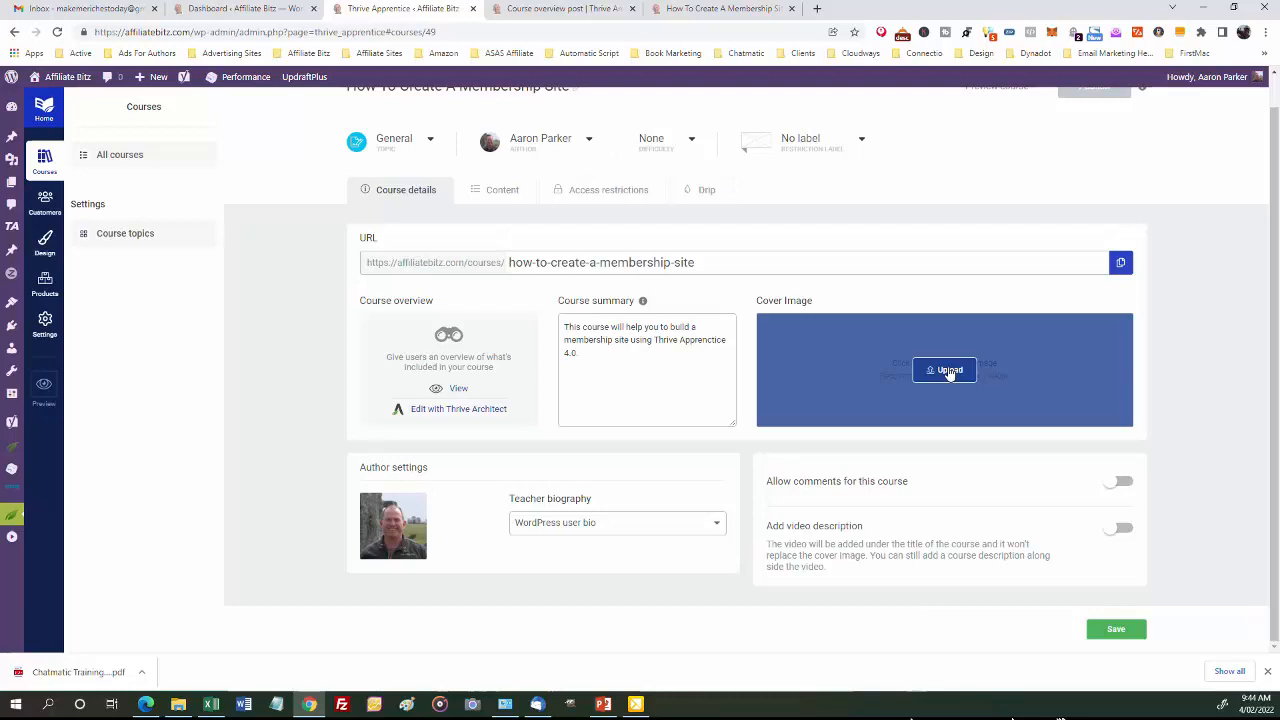
{"action": "left_click", "coordinate": [949, 371]}
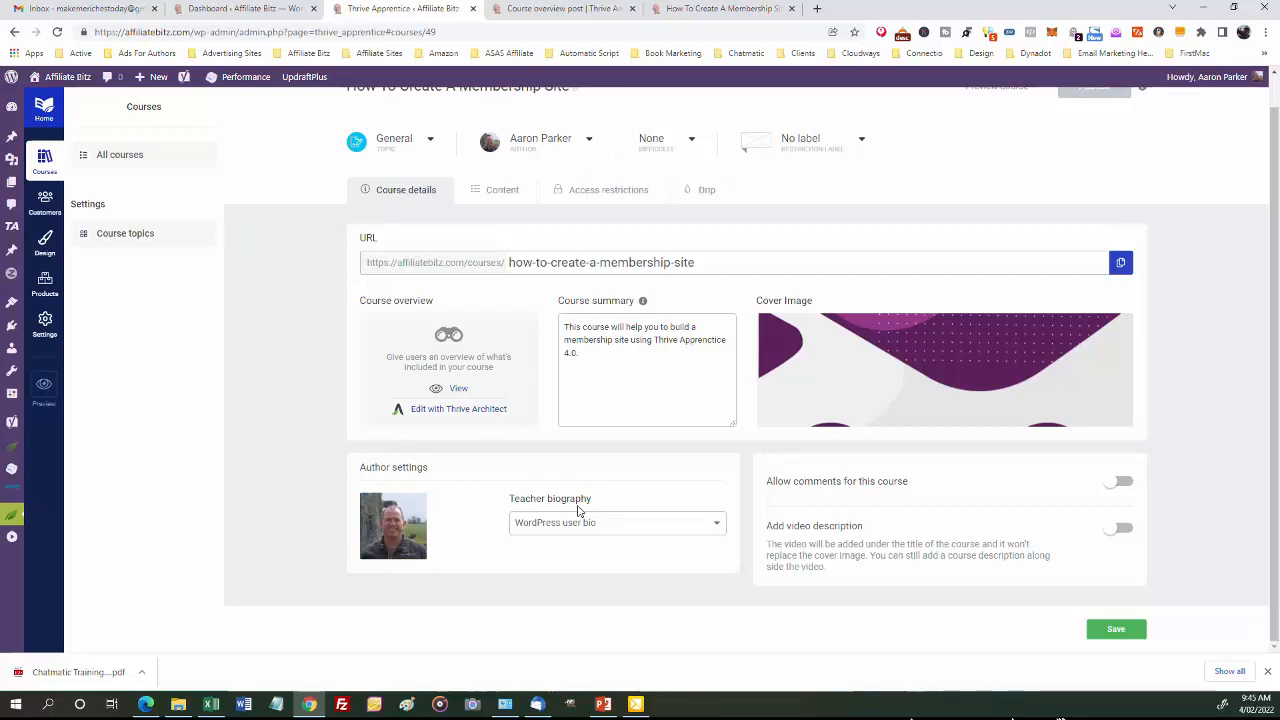
Set the teacher biography to "Custom bio for this course" and view the teacher description and photo options
{"action": "left_click", "coordinate": [716, 527]}
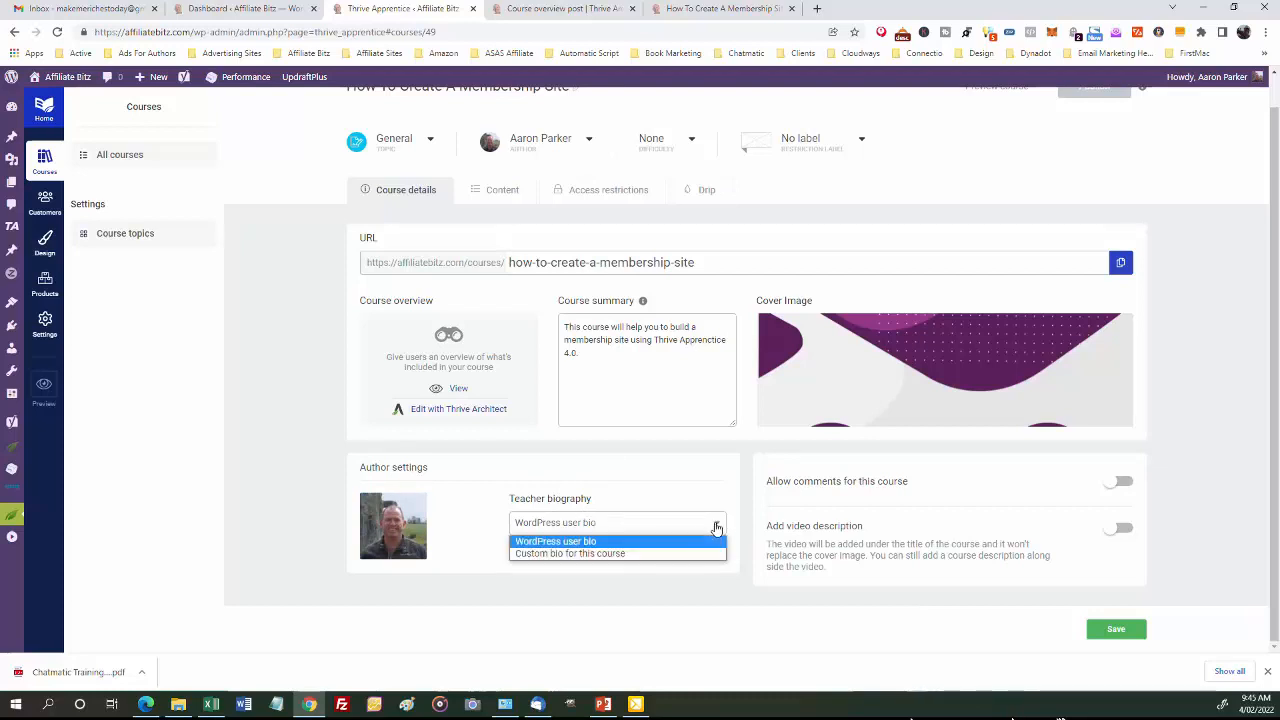
{"action": "left_click", "coordinate": [579, 554]}
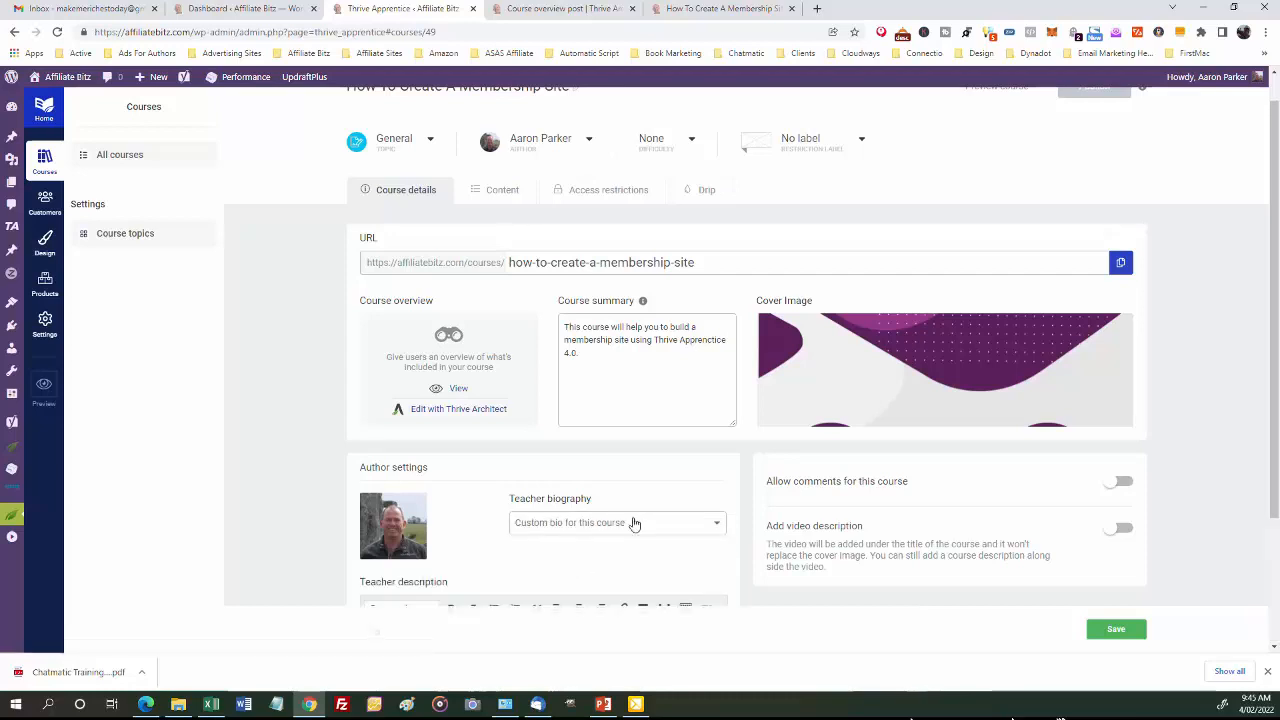
{"action": "scroll", "coordinate": [633, 523], "scroll_direction": "down", "scroll_amount": 2}
{"action": "mouse_move", "coordinate": [389, 330]}
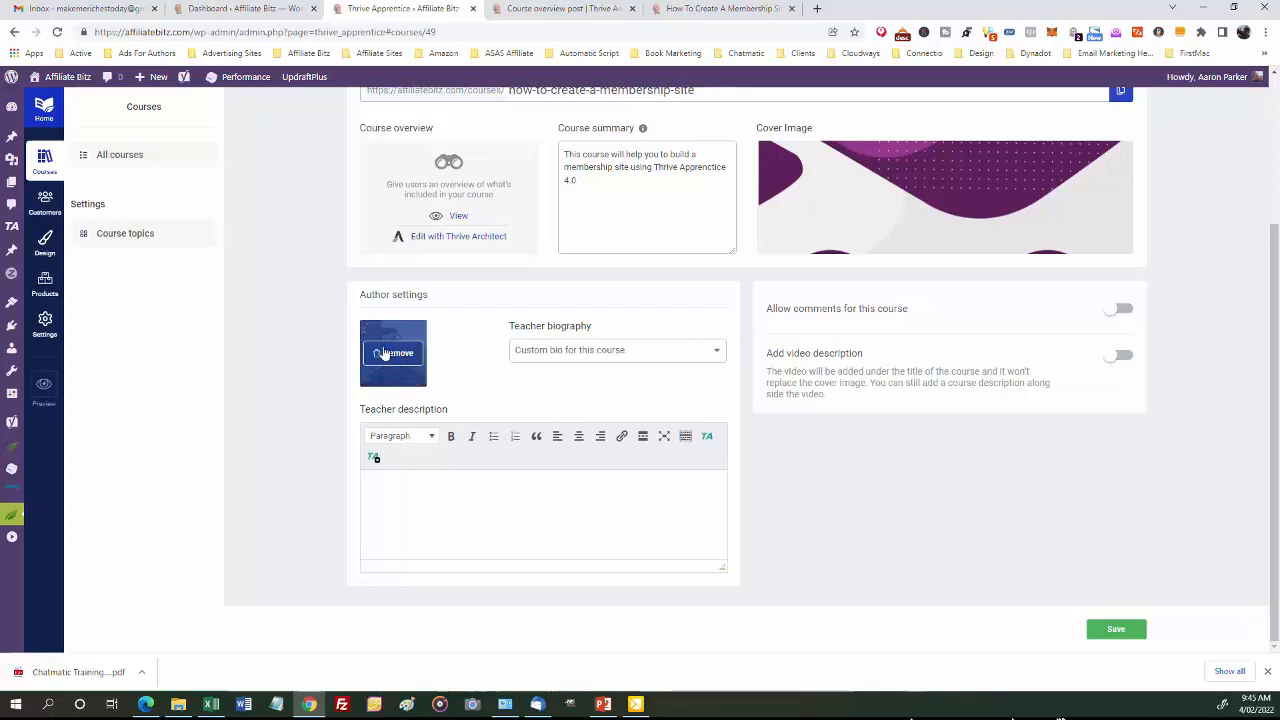
Write a teacher description starting with the teacher's first name, followed by "teaches Thrive software courses to help you build better websites and membership areas."
{"action": "left_click", "coordinate": [388, 485]}
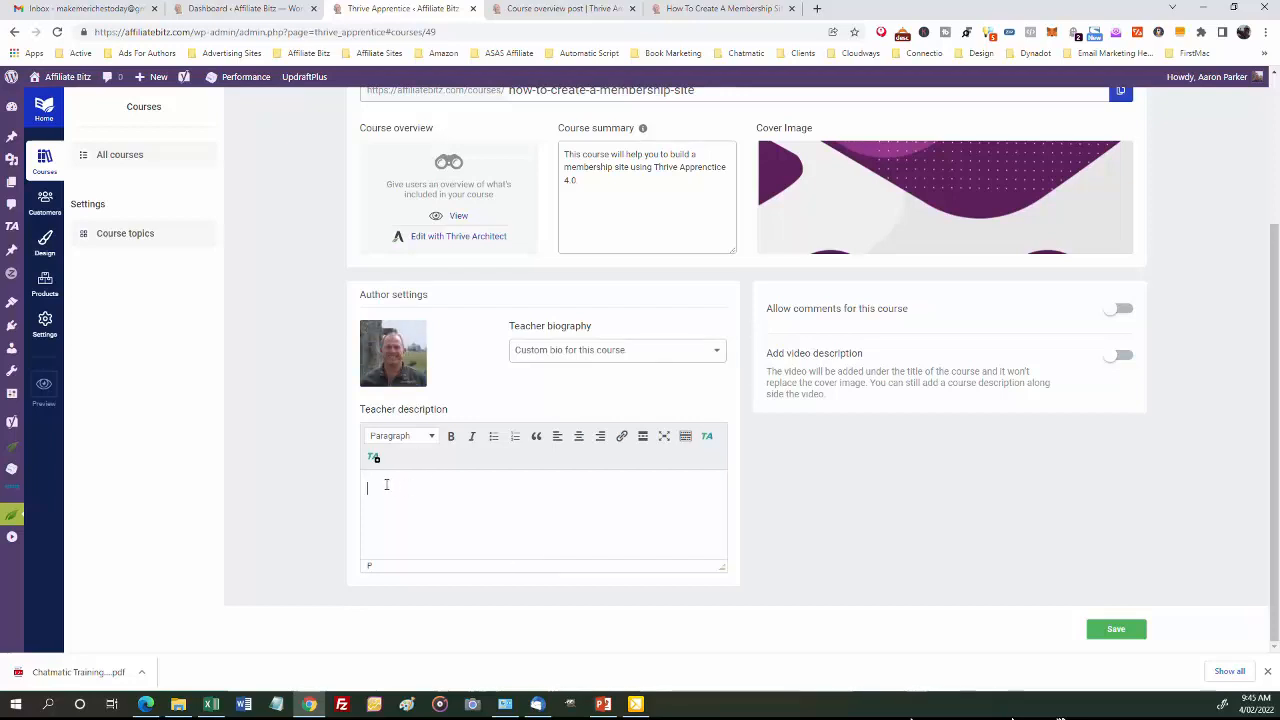
{"action": "type", "text": "Aaron teaches Thrive softwar"}
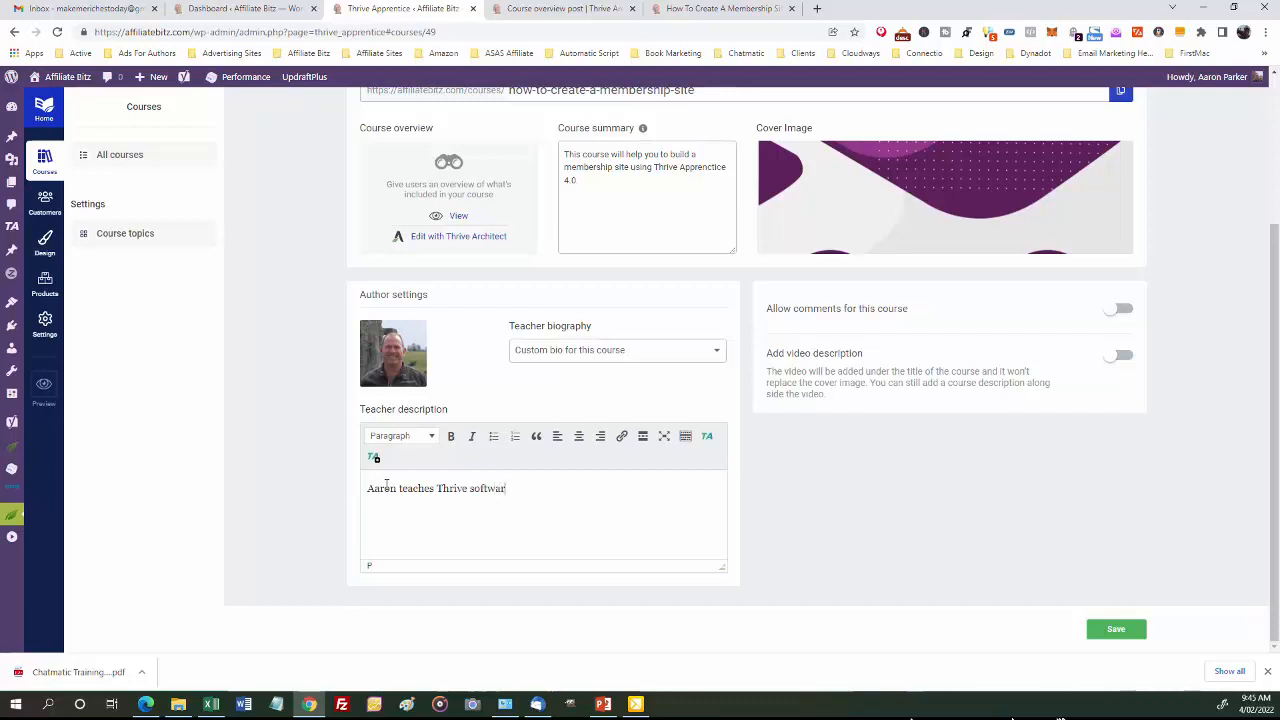
{"action": "type", "text": "e courses to help you build"}
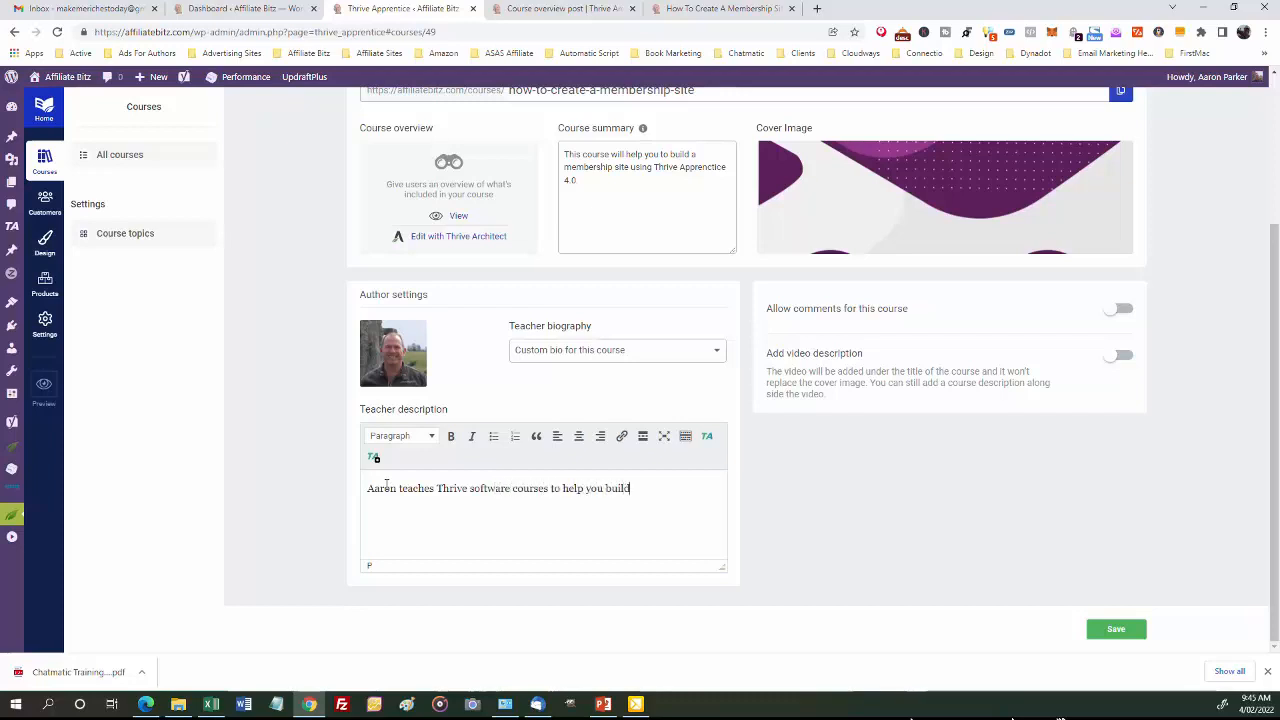
{"action": "type", "text": " abeter"}
{"action": "key", "text": "BackSpace"}
{"action": "key", "text": "BackSpace"}
{"action": "key", "text": "BackSpace"}
{"action": "type", "text": "better website"}
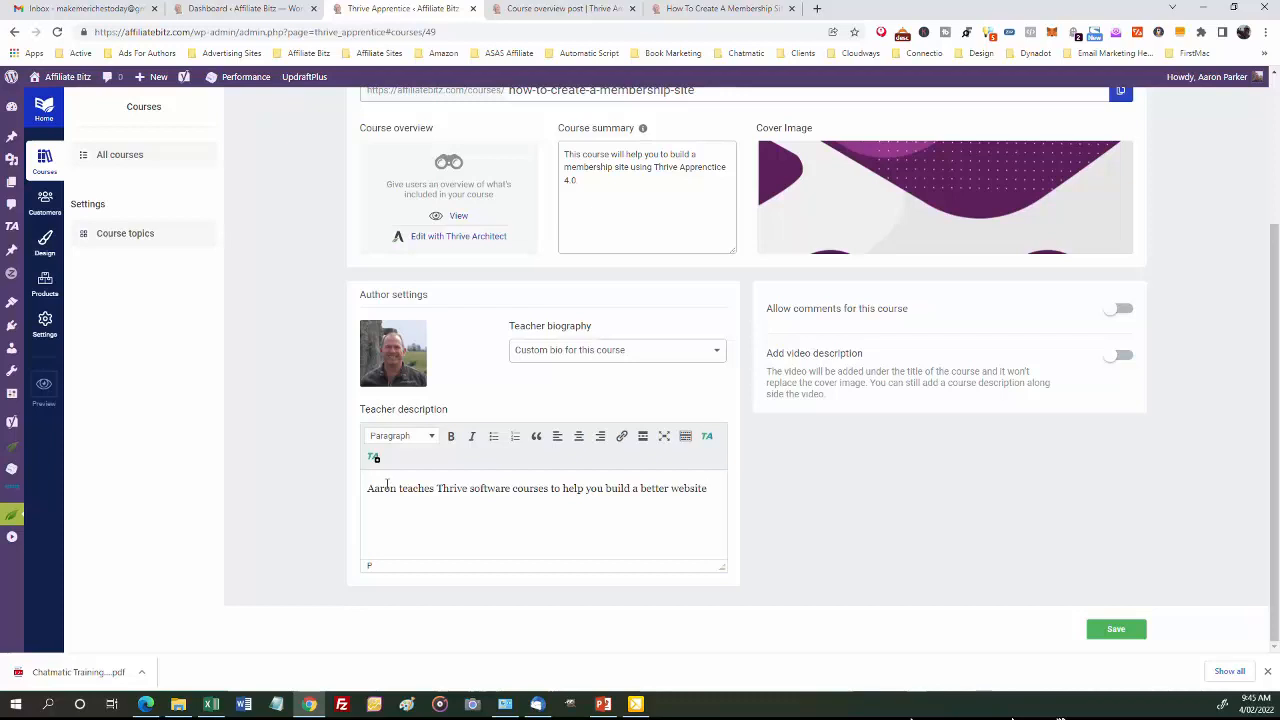
{"action": "left_click", "coordinate": [642, 490]}
{"action": "key", "text": "BackSpace"}
{"action": "key", "text": "BackSpace"}
{"action": "left_click", "coordinate": [705, 488]}
{"action": "type", "text": "and membership areas."}
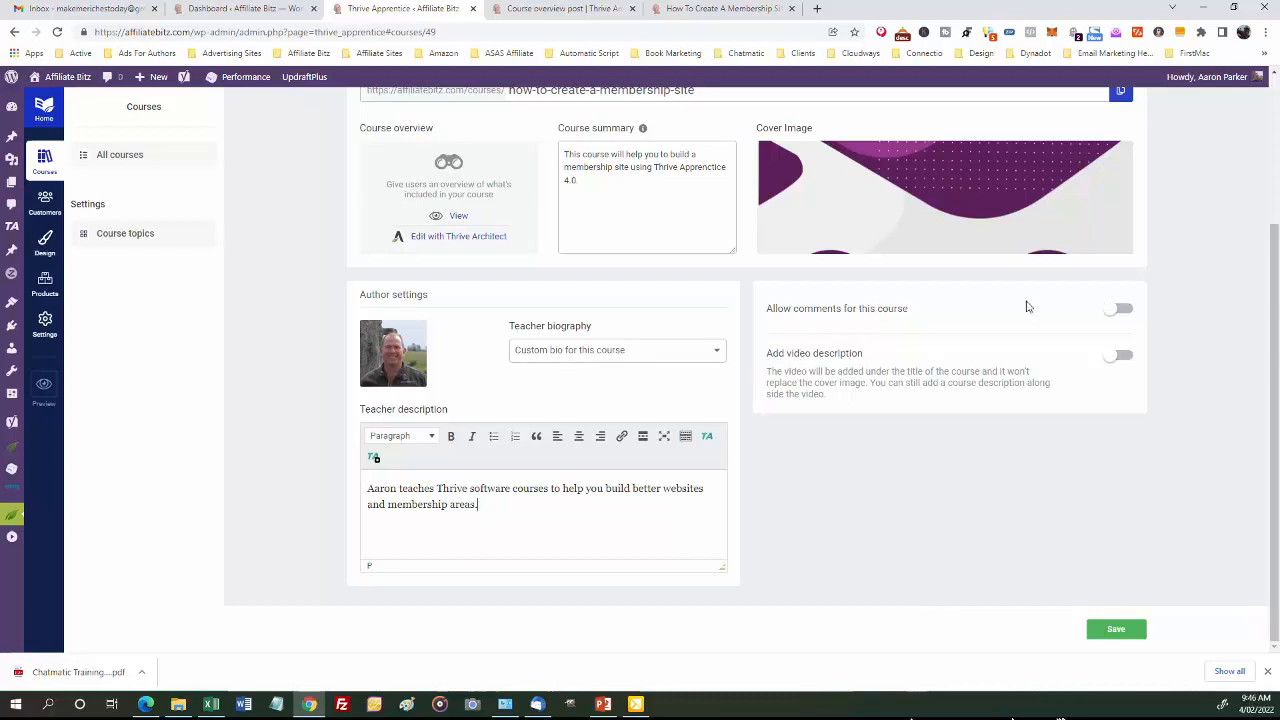
Allow comments for this course and save the course
{"action": "left_click", "coordinate": [1113, 312]}
{"action": "left_click", "coordinate": [1118, 631]}
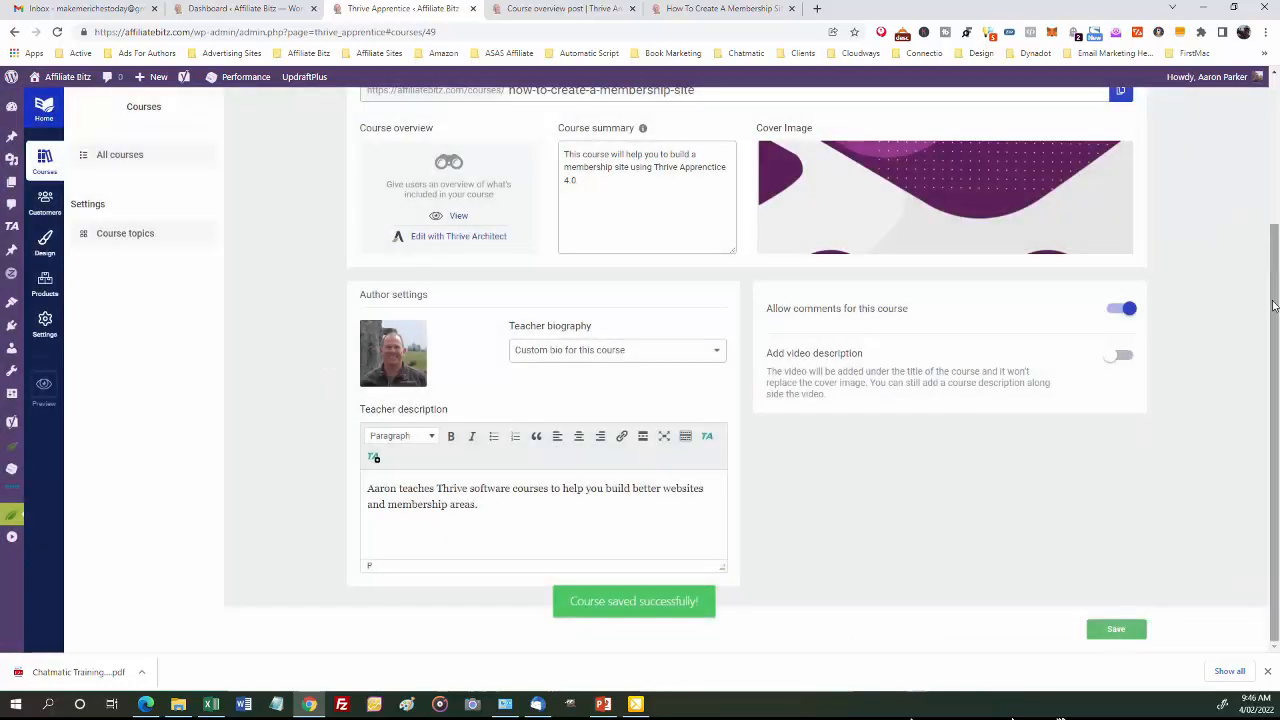
View the course overview page in a new browser tab and check its cover image, teacher section and comment area
{"action": "left_click_drag", "start_coordinate": [1273, 302], "coordinate": [1272, 196]}
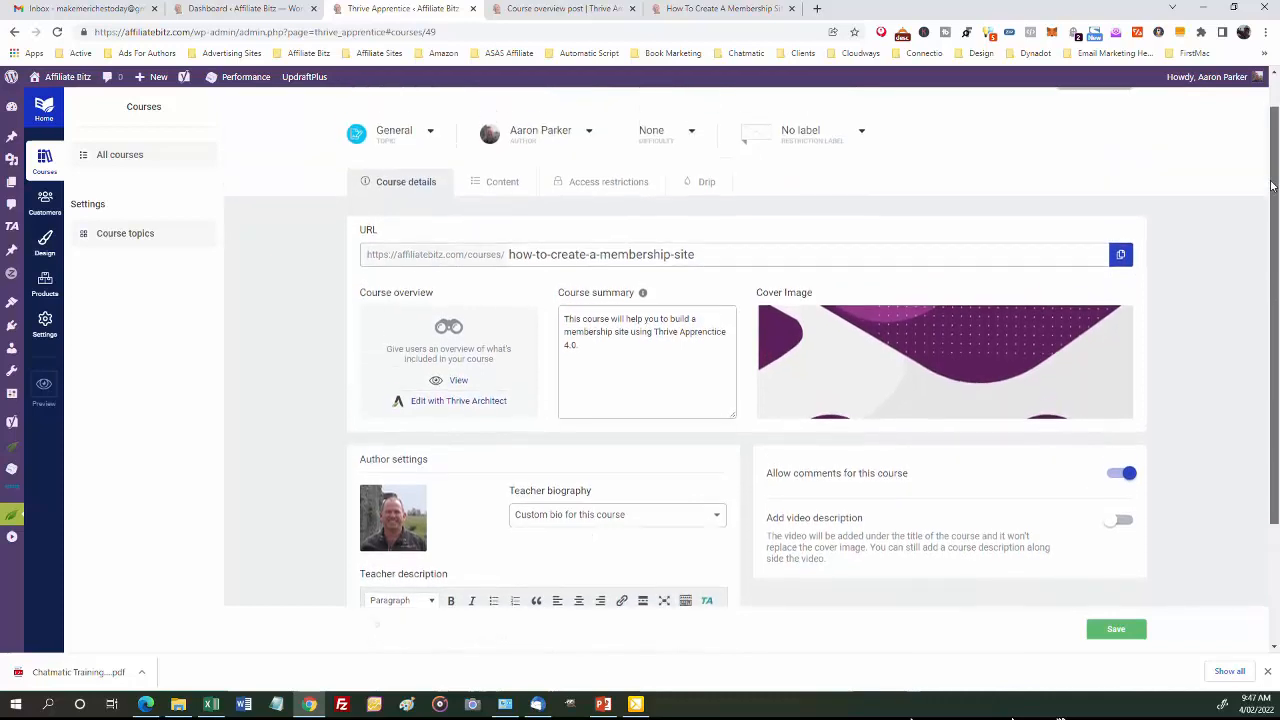
{"action": "left_click", "coordinate": [458, 384]}
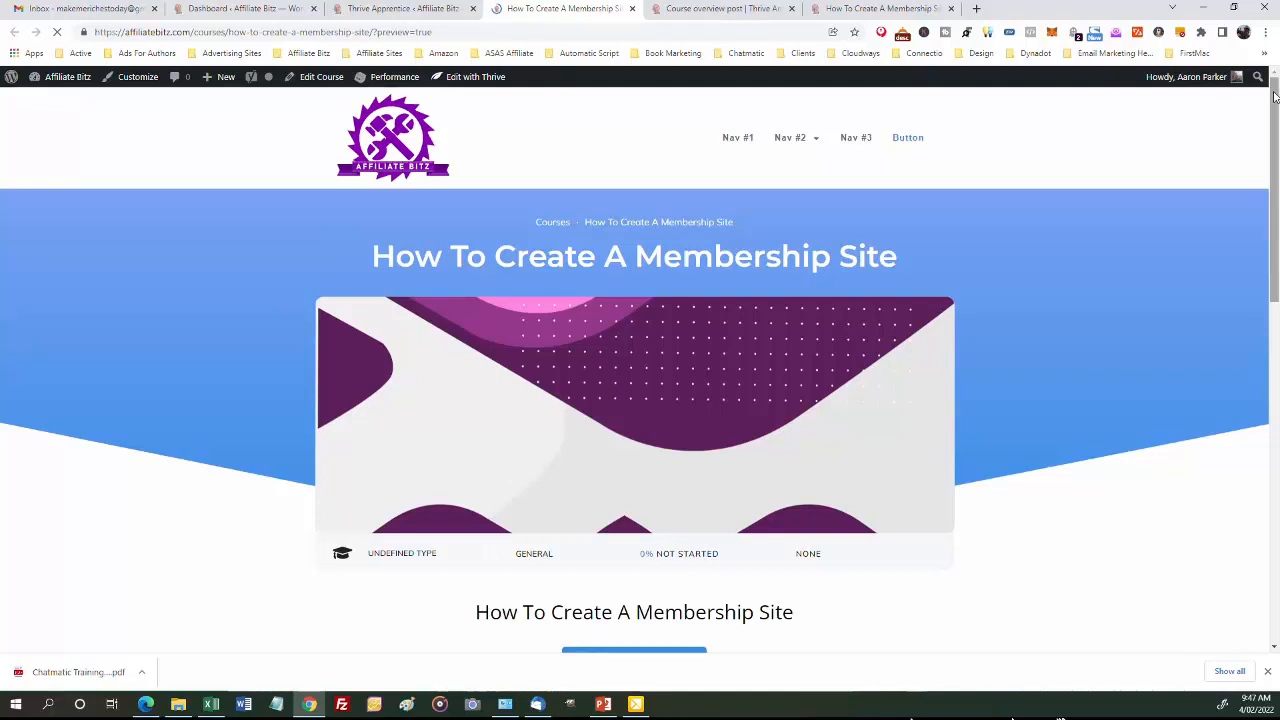
{"action": "left_click_drag", "start_coordinate": [1274, 95], "coordinate": [1277, 275]}
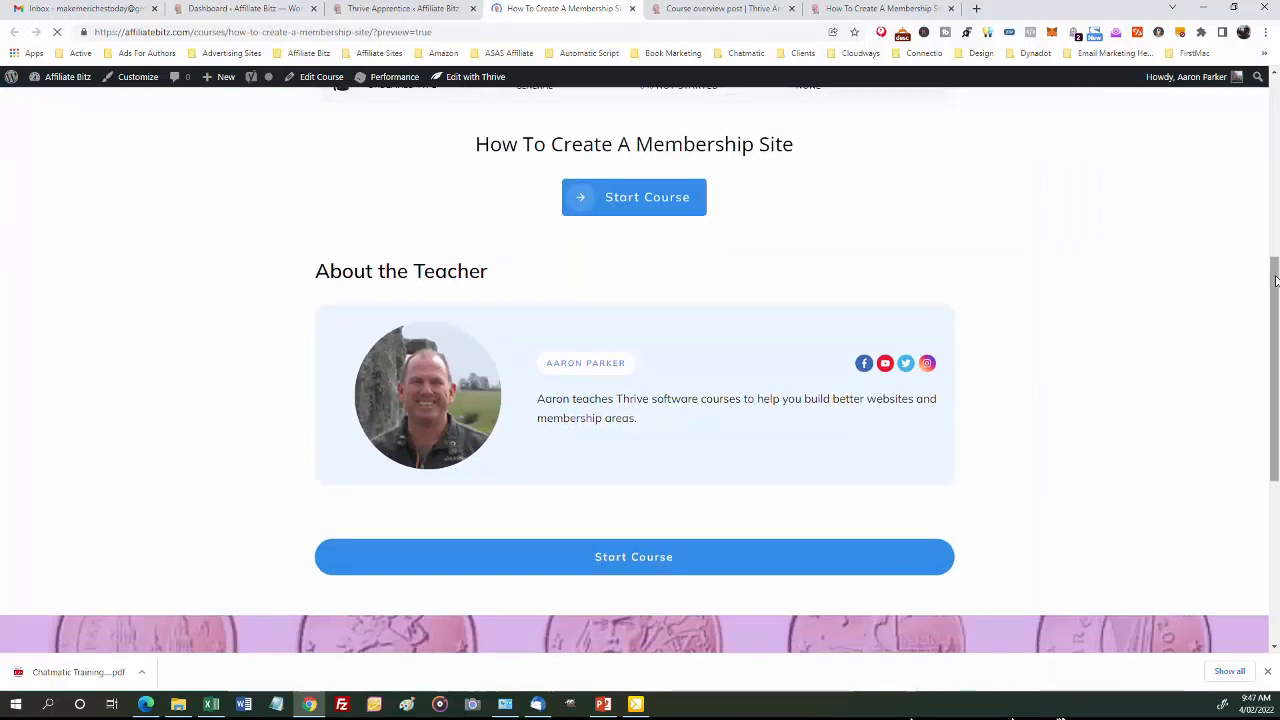
{"action": "left_click_drag", "start_coordinate": [1275, 281], "coordinate": [1266, 420]}
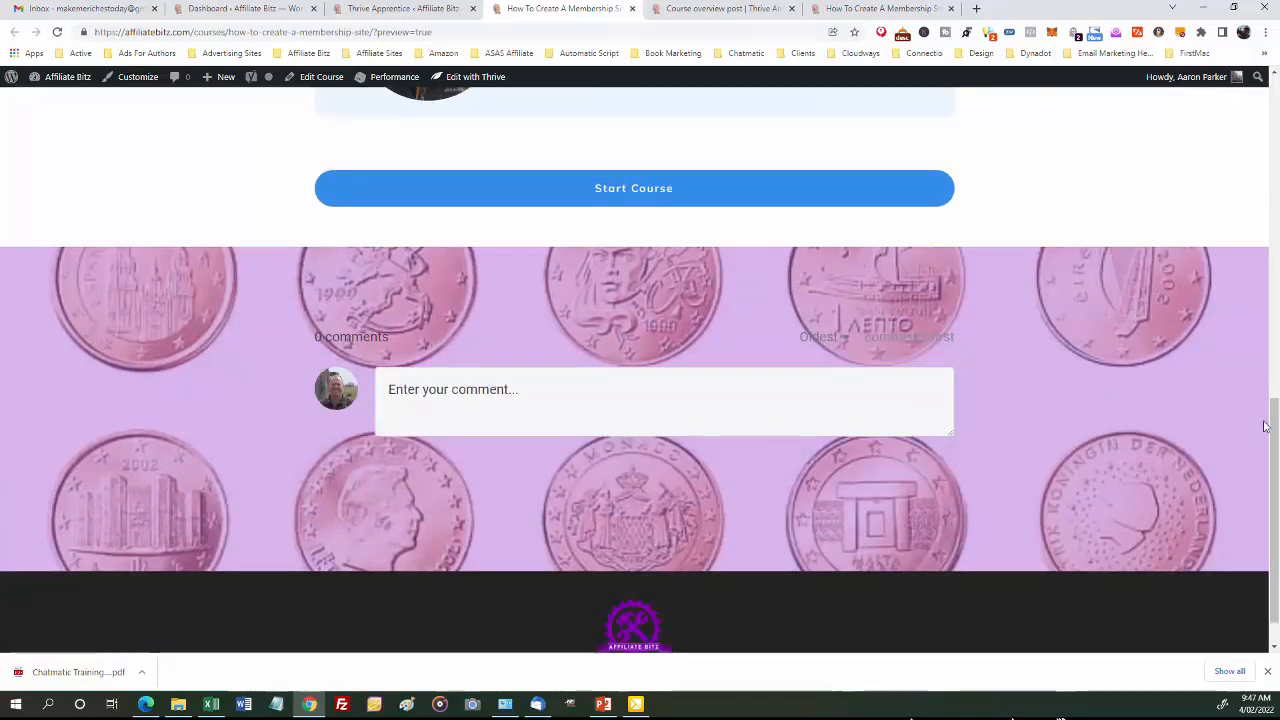
{"action": "scroll", "coordinate": [1272, 410], "scroll_direction": "up", "scroll_amount": 1}
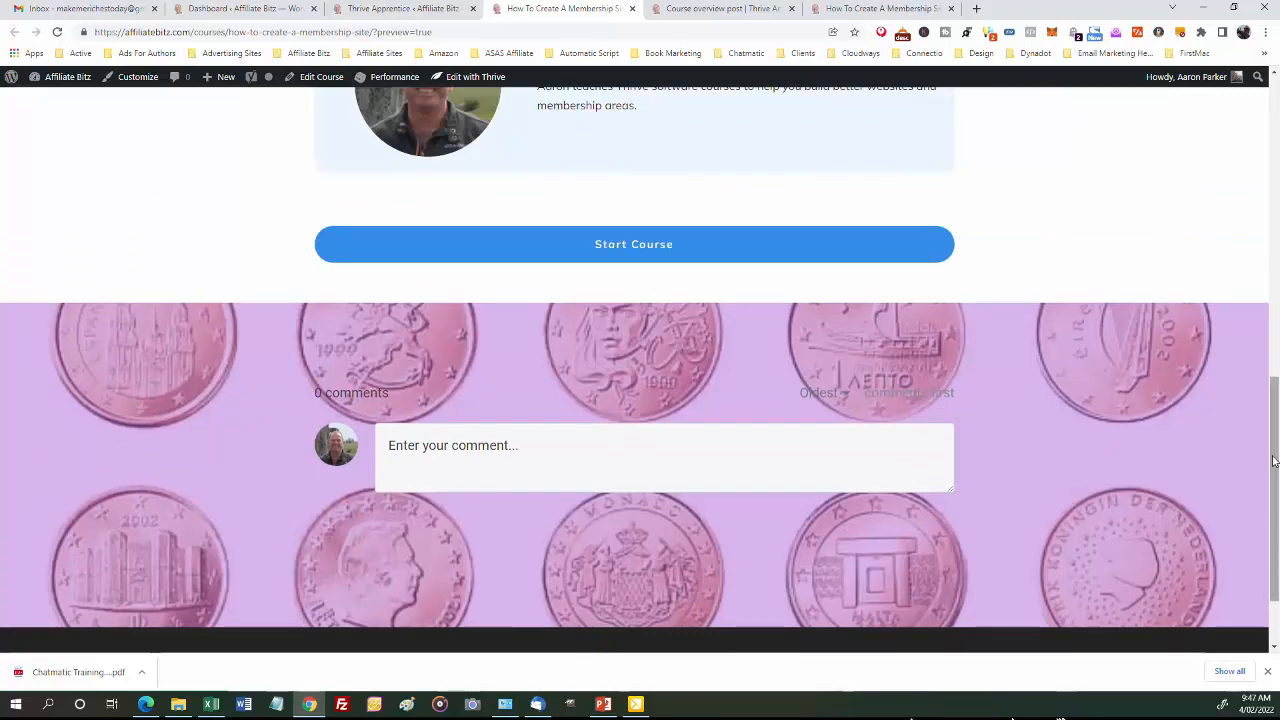
{"action": "left_click_drag", "start_coordinate": [1273, 465], "coordinate": [1276, 225]}
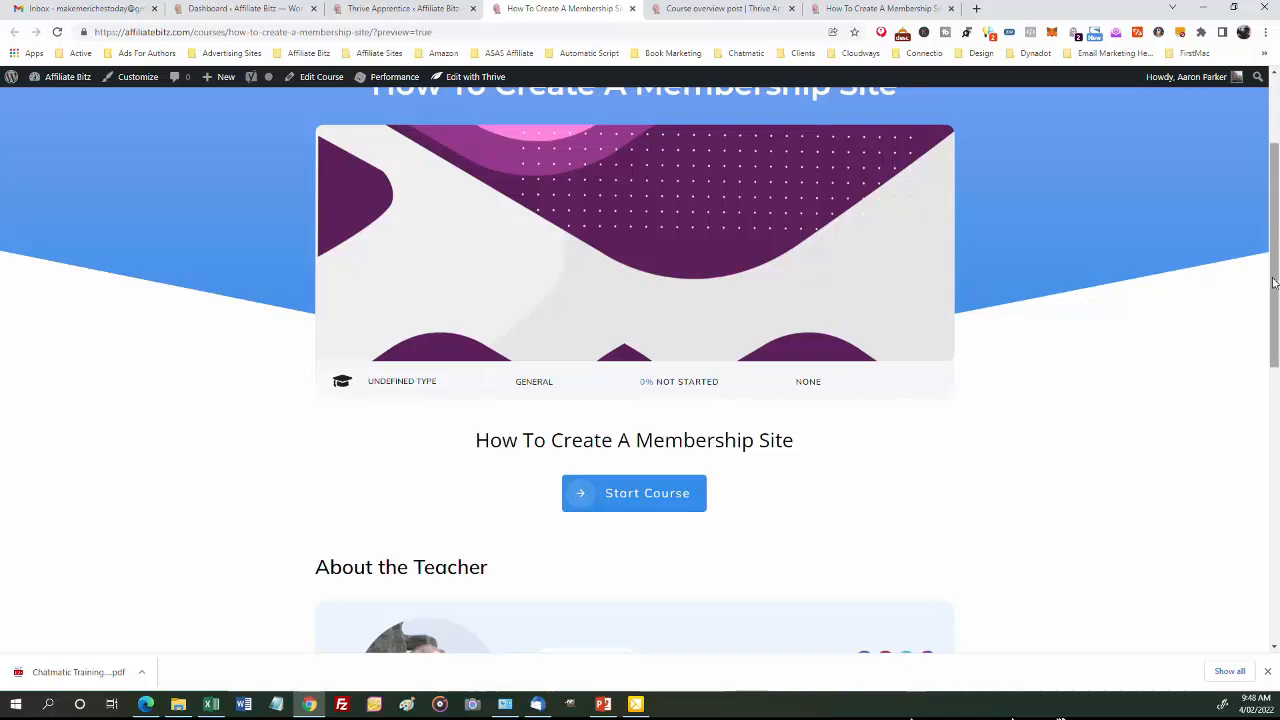
{"action": "left_click_drag", "start_coordinate": [1275, 283], "coordinate": [1276, 215]}
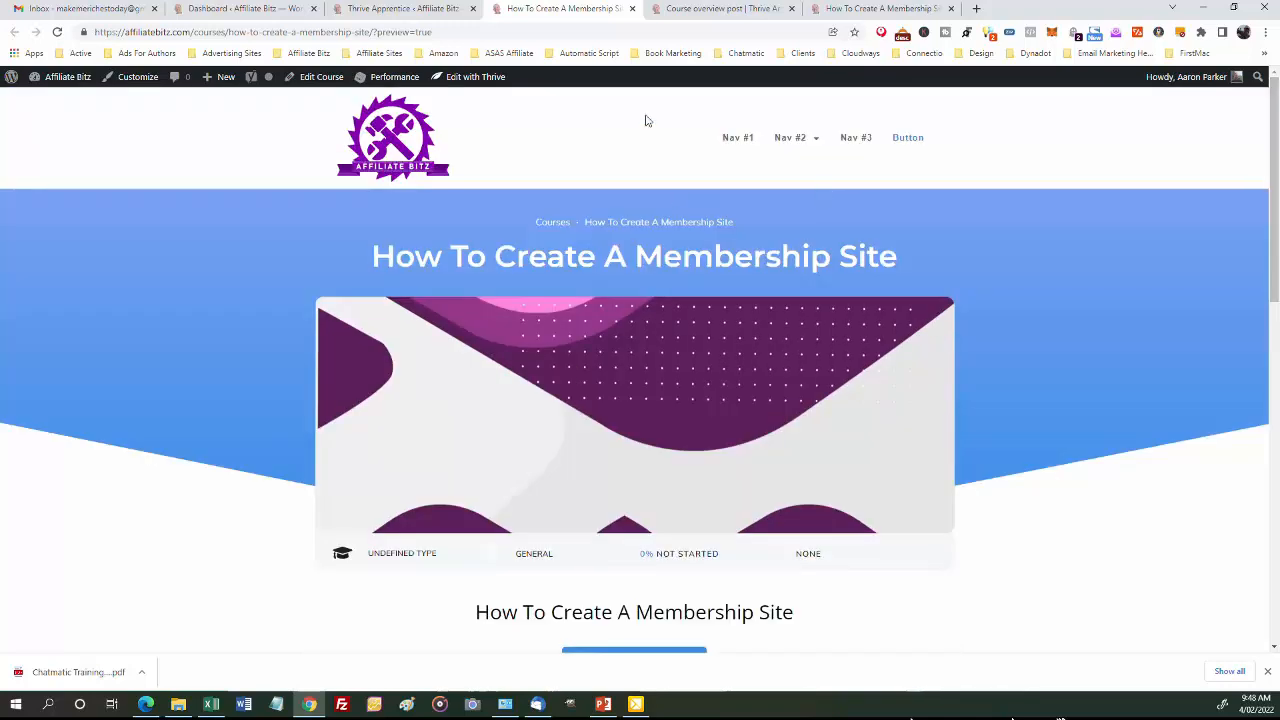
Close the course overview editor and the older course page tabs, and return to the Thrive Apprentice course settings
{"action": "left_click", "coordinate": [752, 14]}
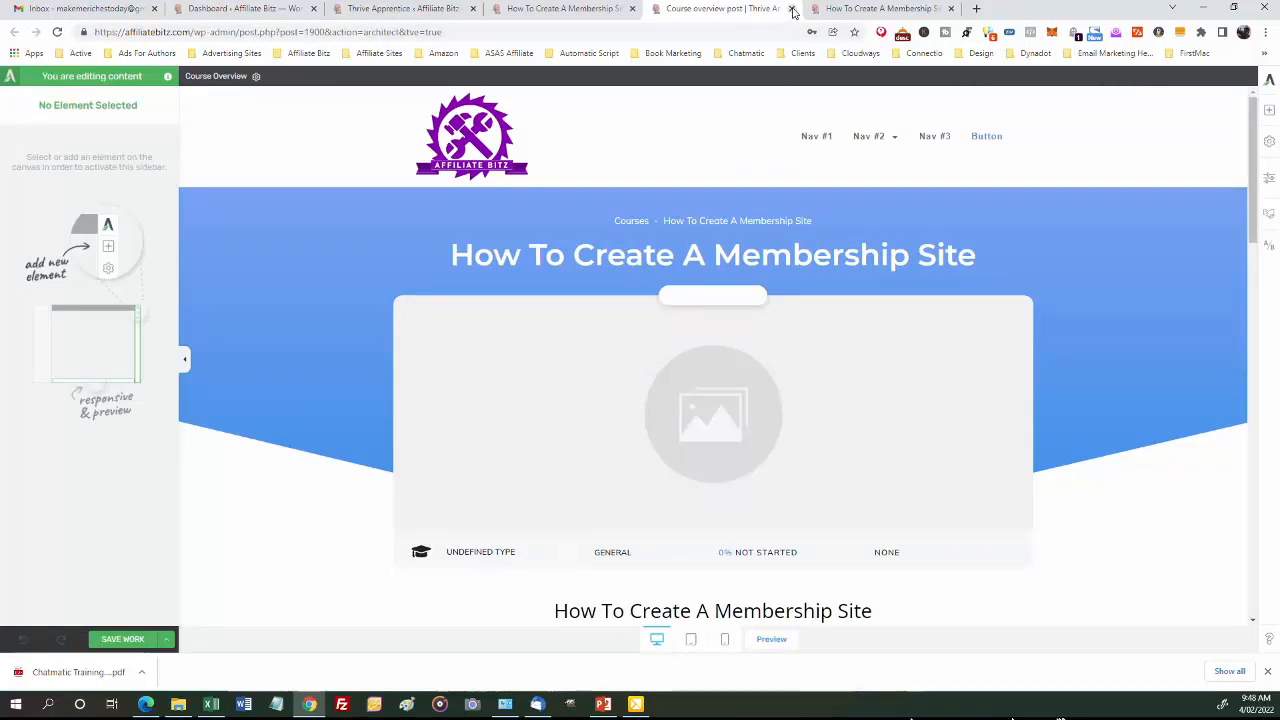
{"action": "left_click", "coordinate": [791, 9]}
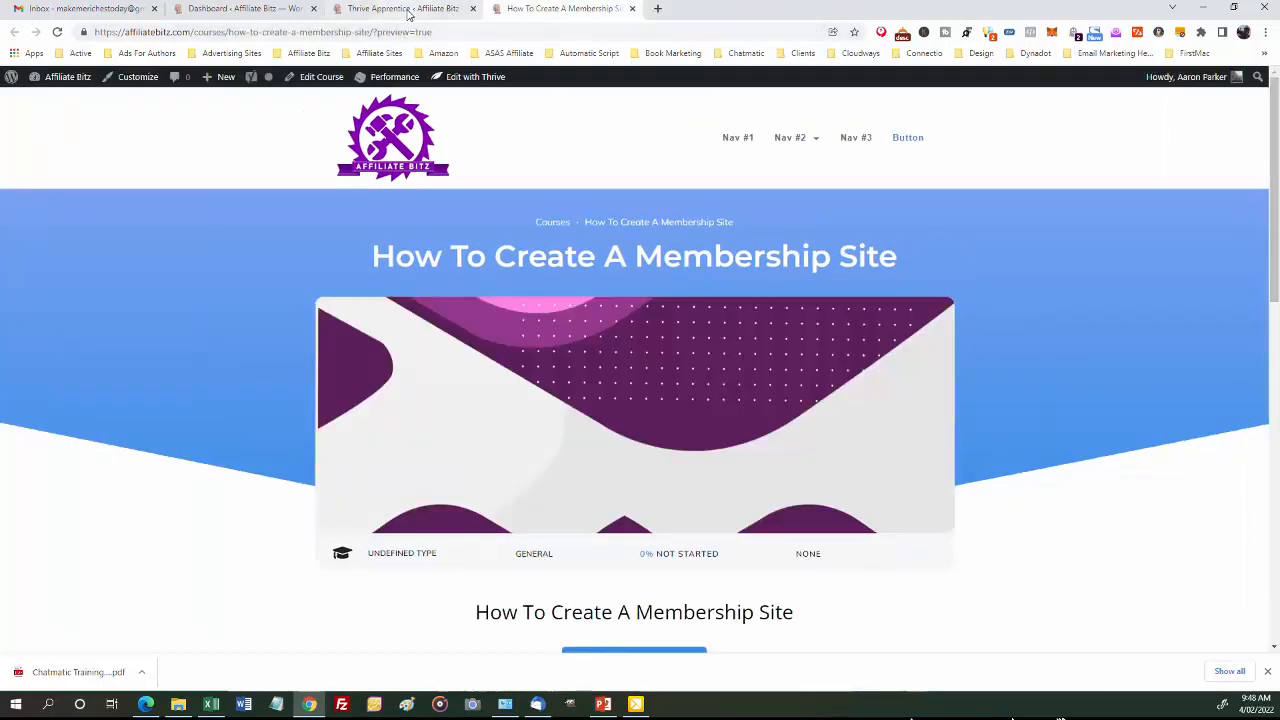
{"action": "left_click", "coordinate": [791, 9]}
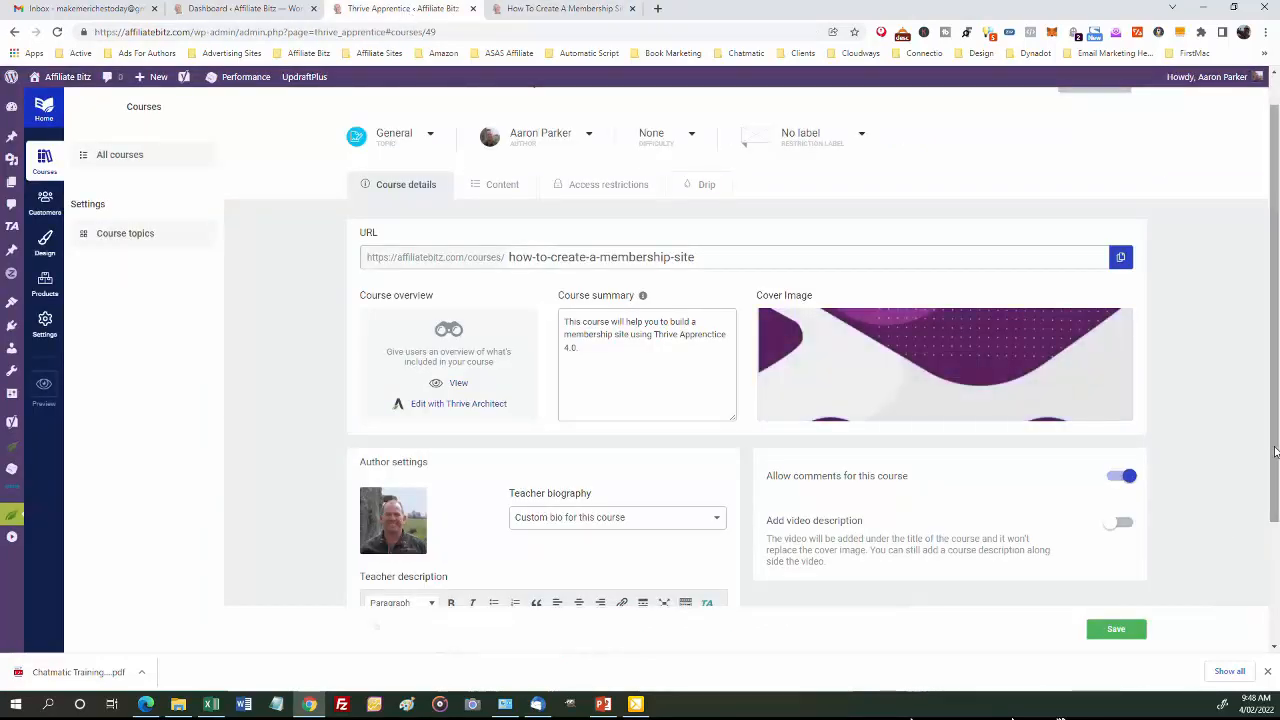
Turn off comments for this course and save the course
{"action": "left_click_drag", "start_coordinate": [1276, 455], "coordinate": [1274, 518]}
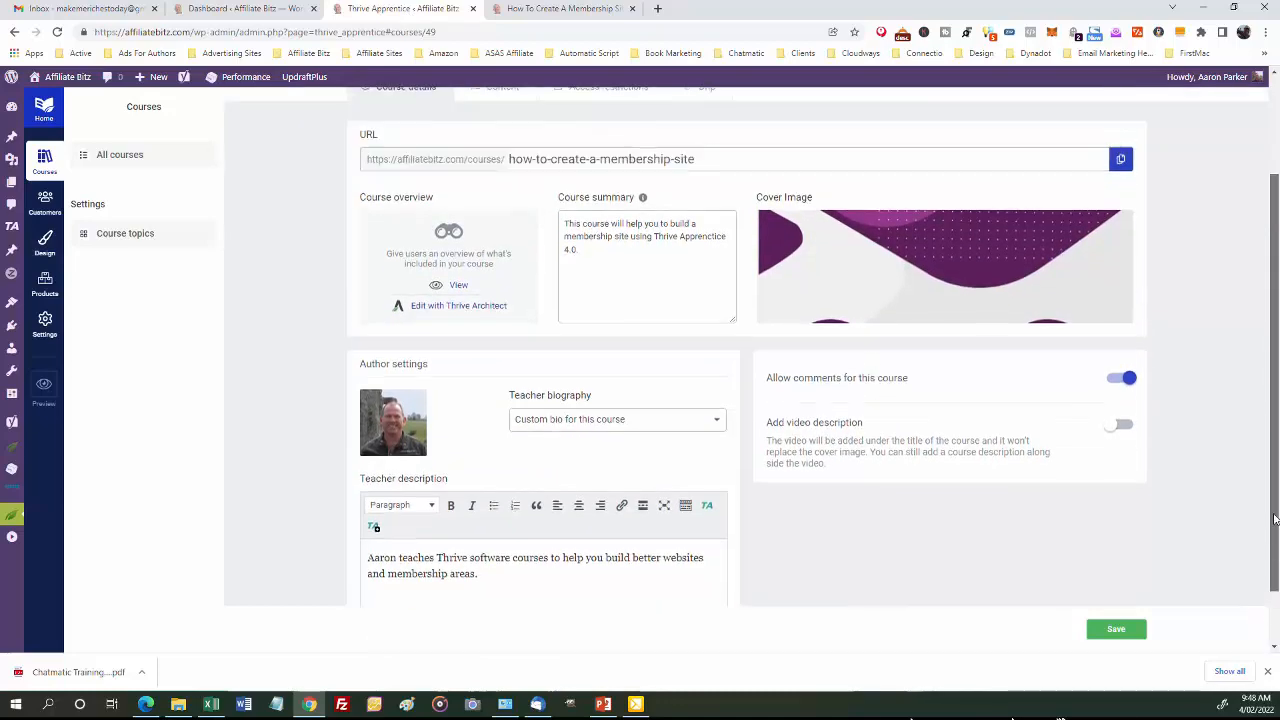
{"action": "left_click", "coordinate": [1125, 378]}
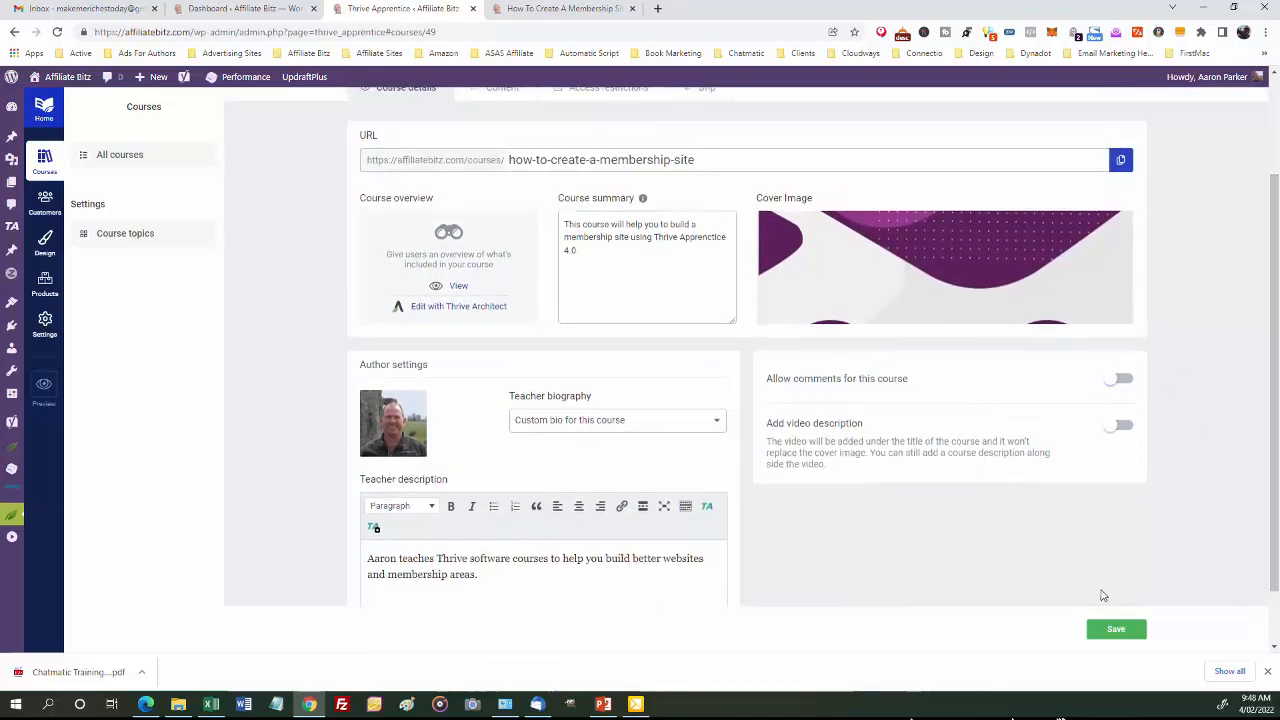
{"action": "left_click", "coordinate": [1117, 630]}
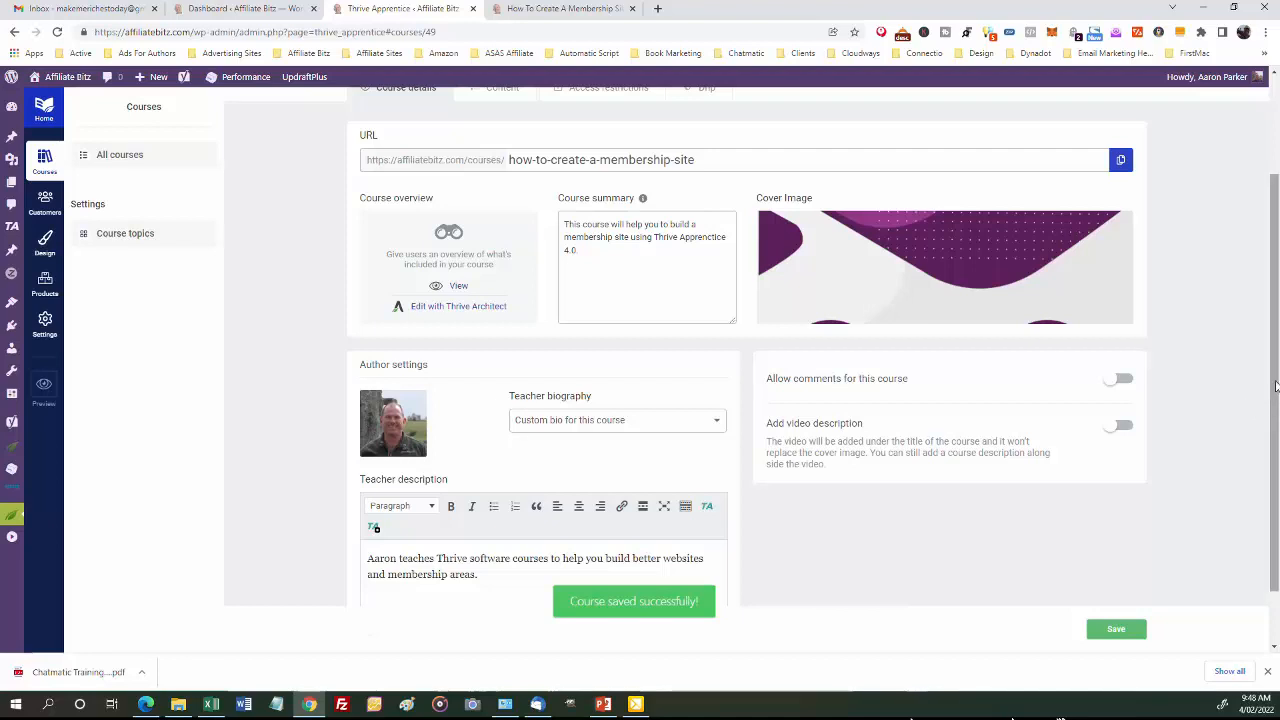
Set the course topic to Membership and save the course
{"action": "left_click_drag", "start_coordinate": [1275, 405], "coordinate": [1267, 255]}
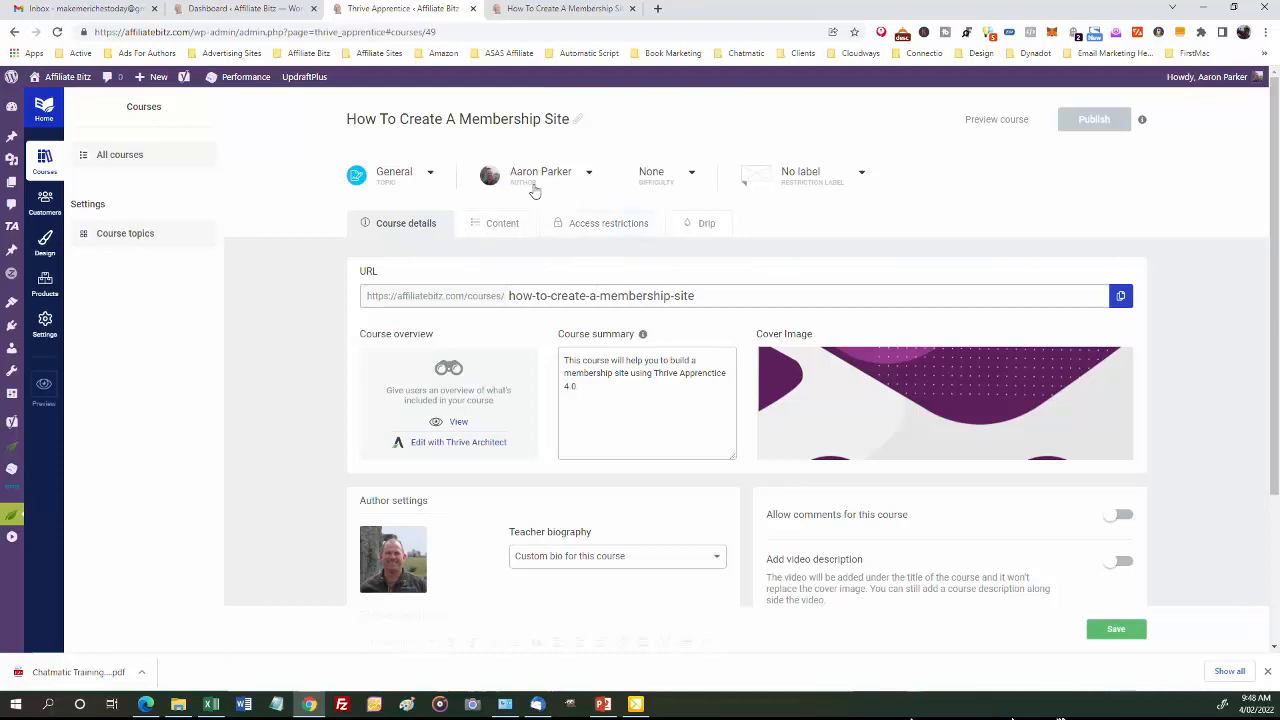
{"action": "left_click", "coordinate": [431, 178]}
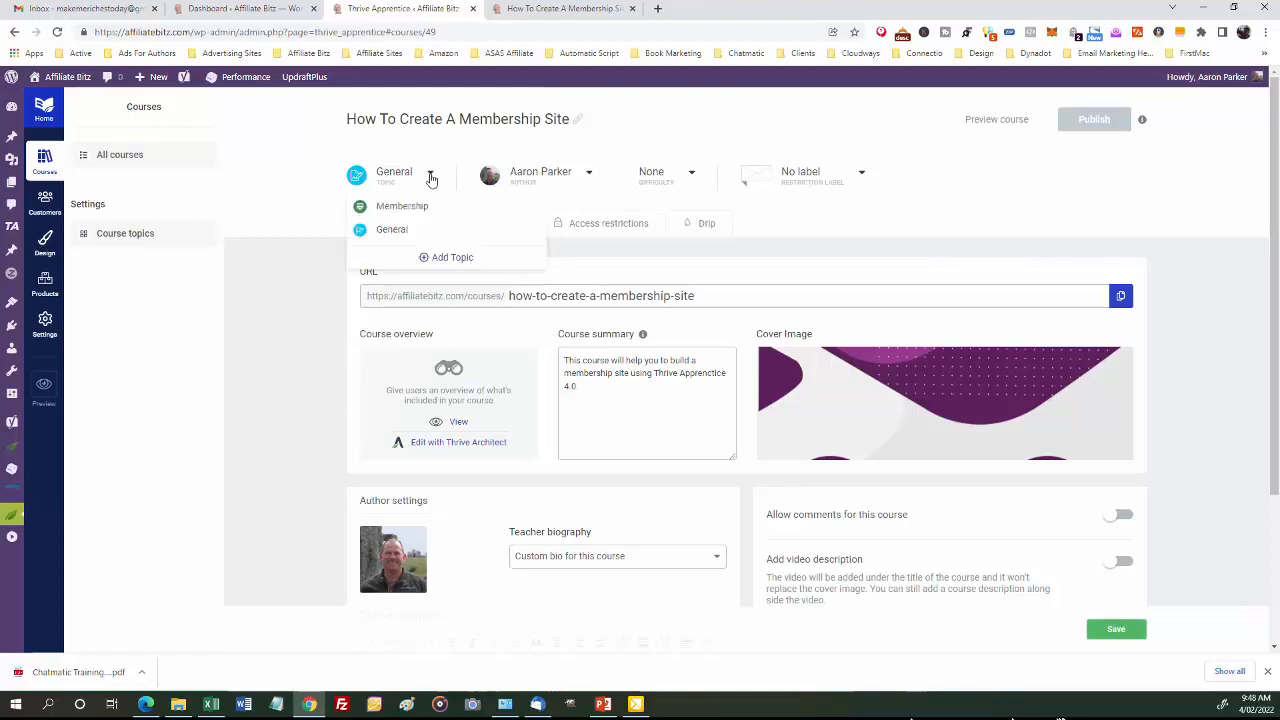
{"action": "left_click", "coordinate": [392, 206]}
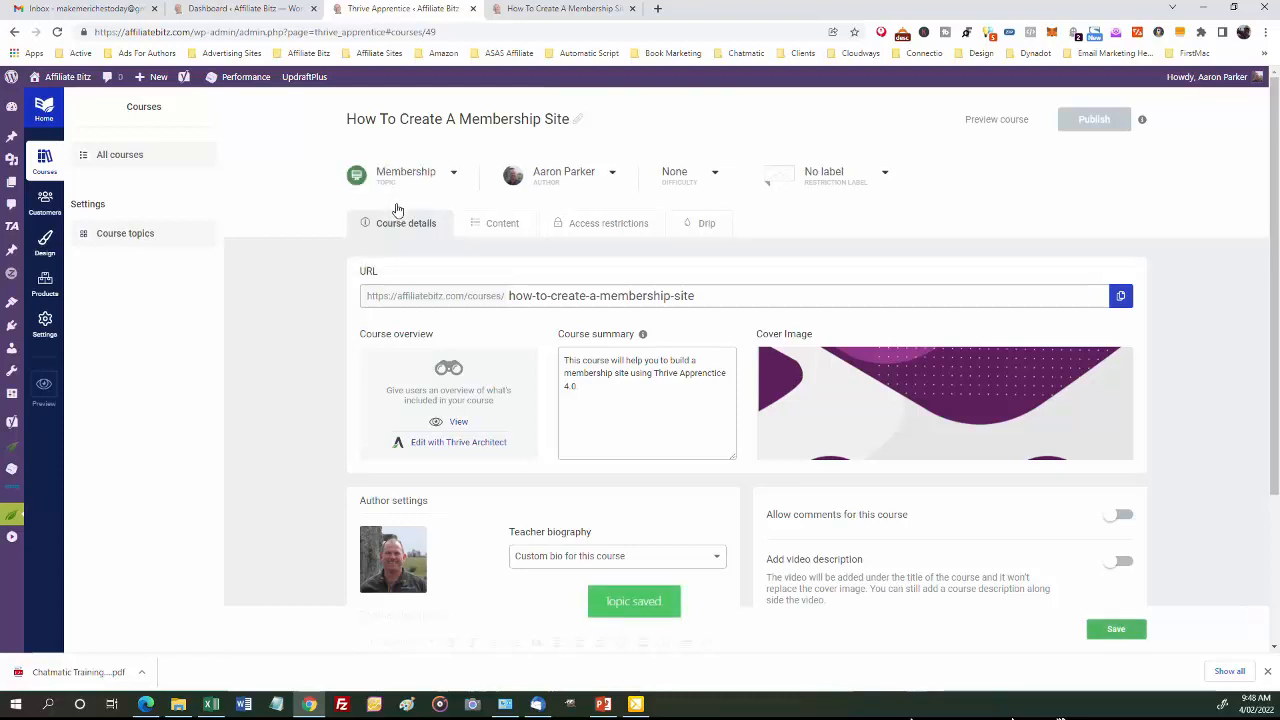
{"action": "left_click", "coordinate": [1116, 630]}
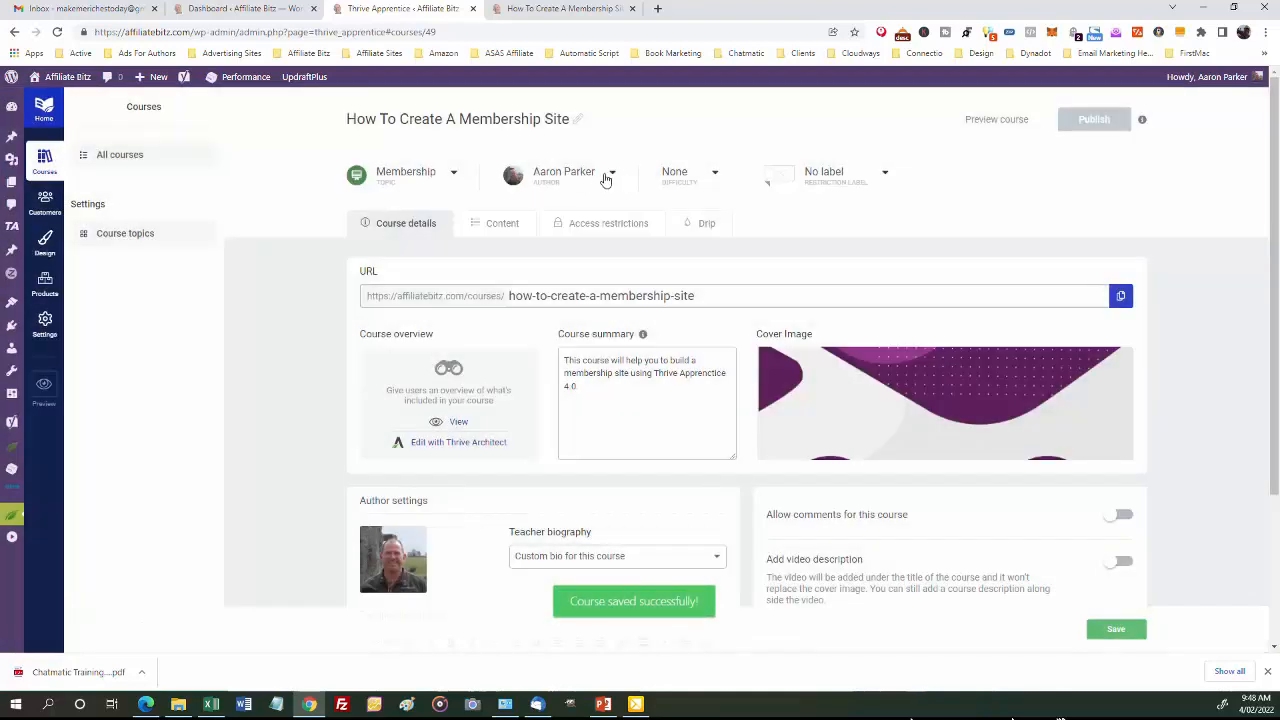
Set the course difficulty to Easy and the restriction label to "No registration required", and save the course
{"action": "left_click", "coordinate": [715, 177]}
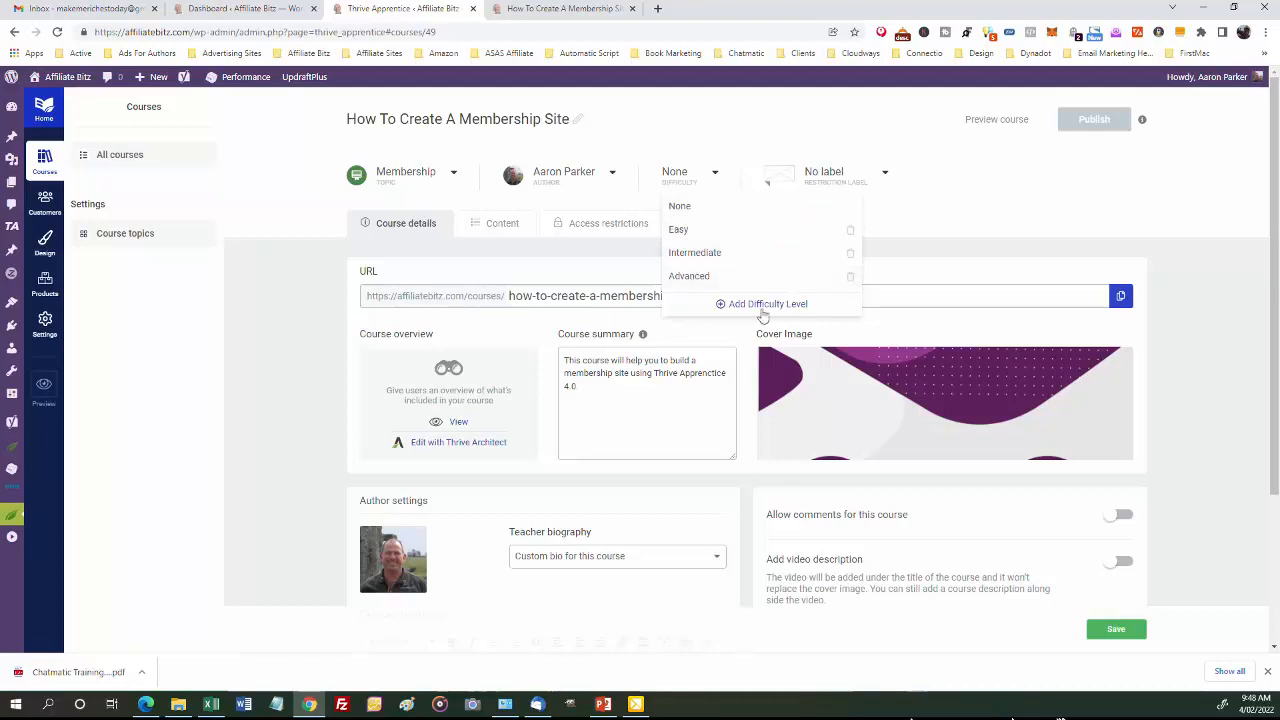
{"action": "left_click", "coordinate": [680, 231]}
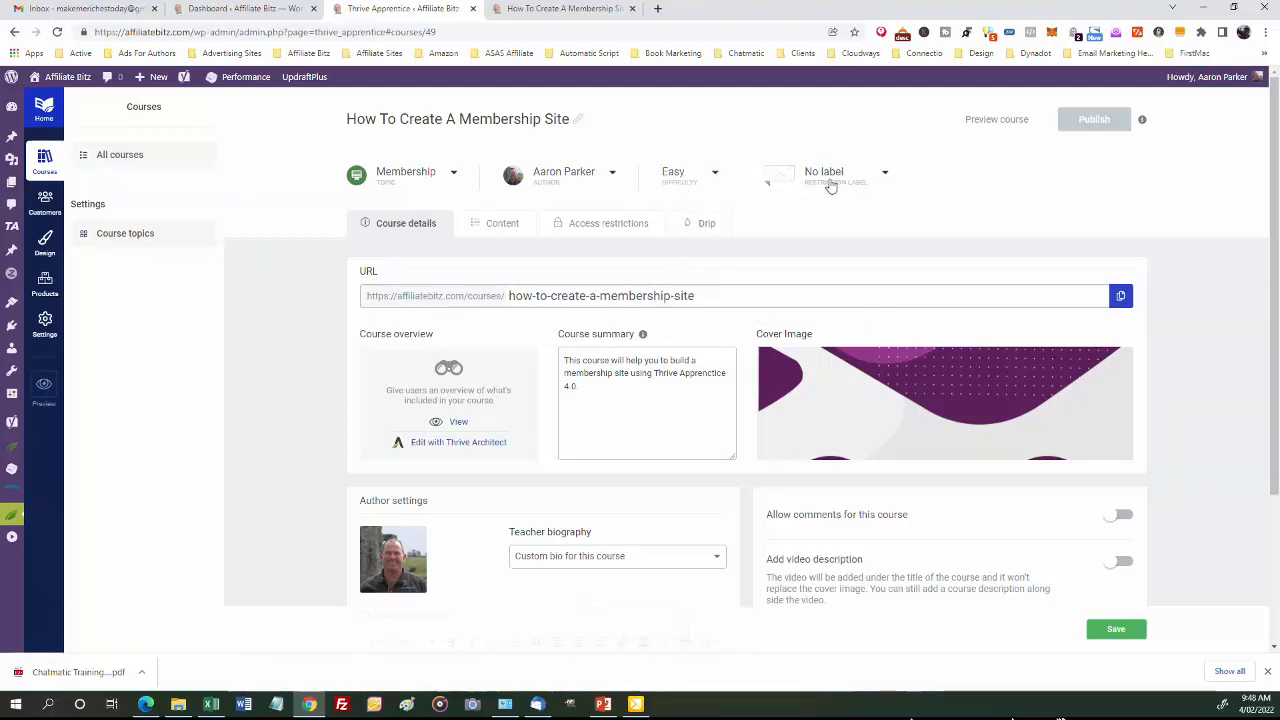
{"action": "left_click", "coordinate": [886, 177]}
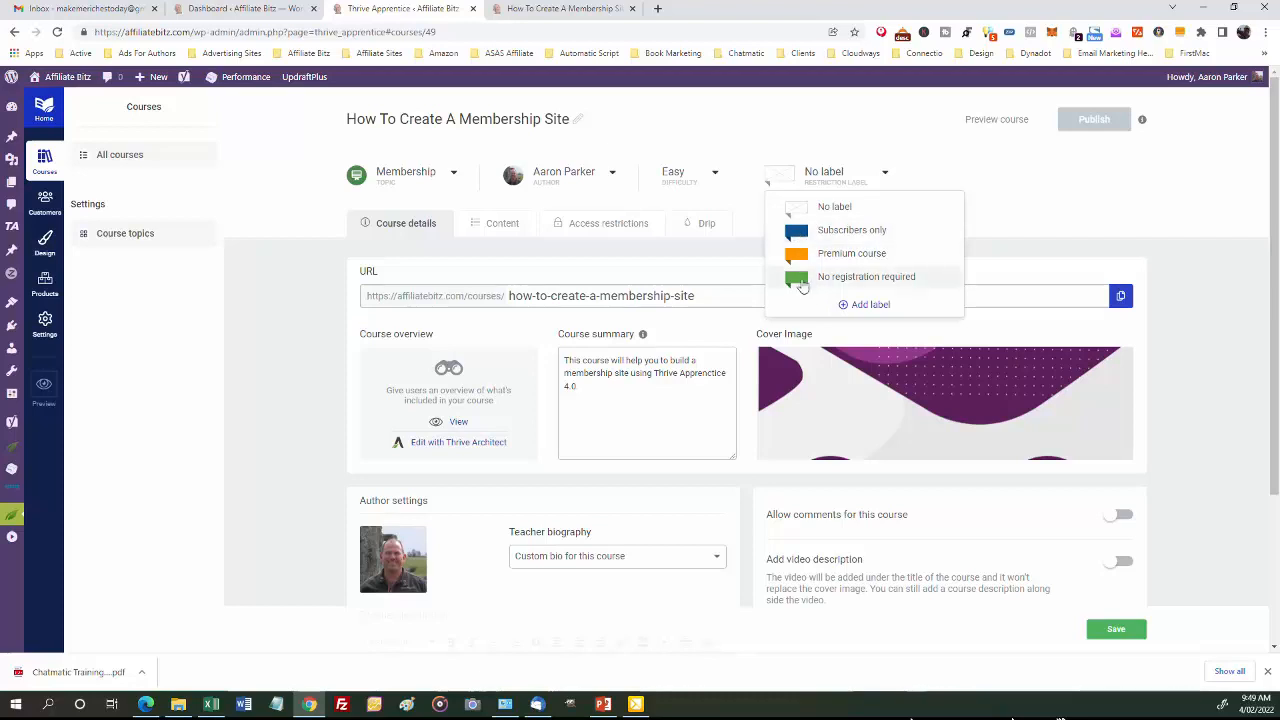
{"action": "left_click", "coordinate": [857, 278]}
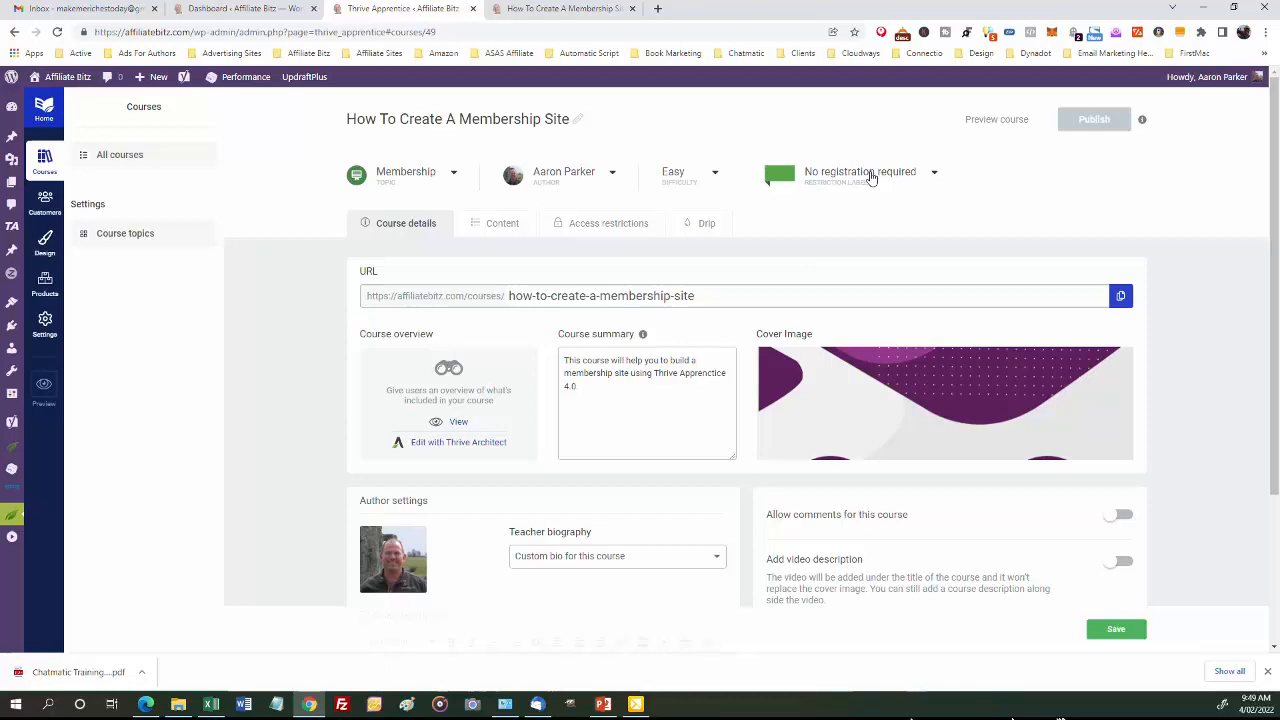
{"action": "left_click", "coordinate": [1116, 629]}
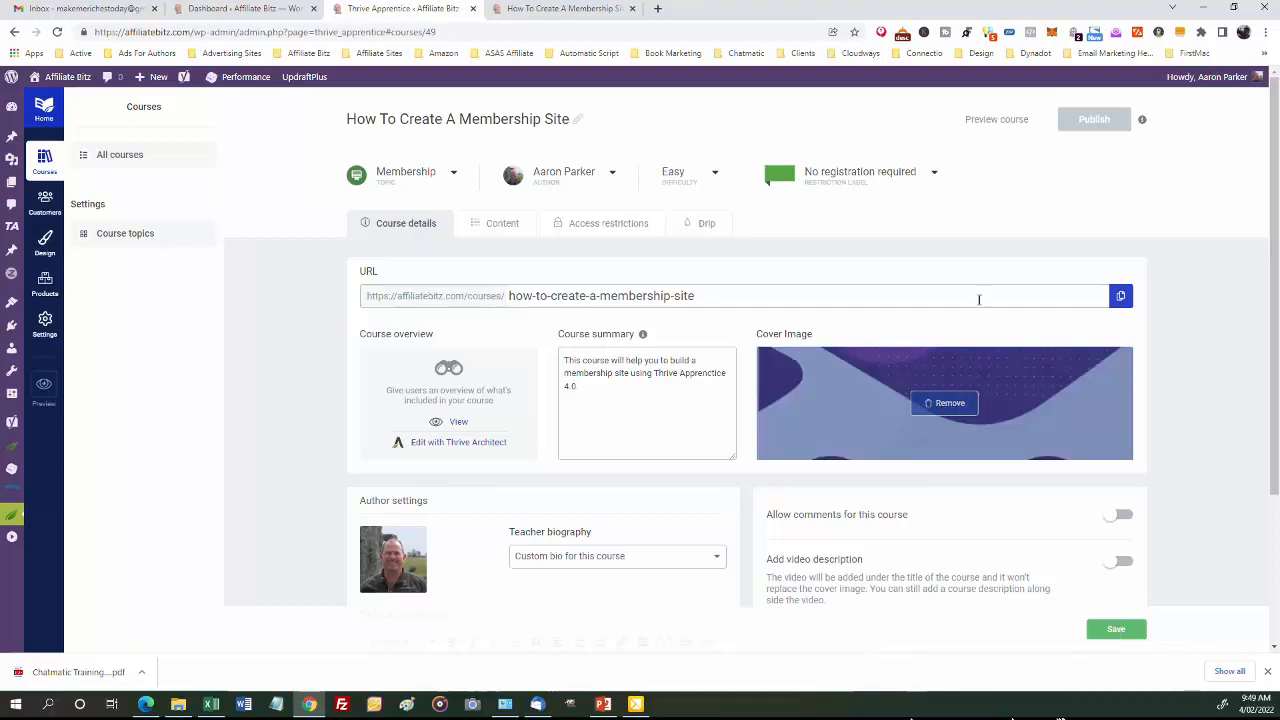
Look through the course's content, access restrictions and drip settings
{"action": "left_click", "coordinate": [499, 224]}
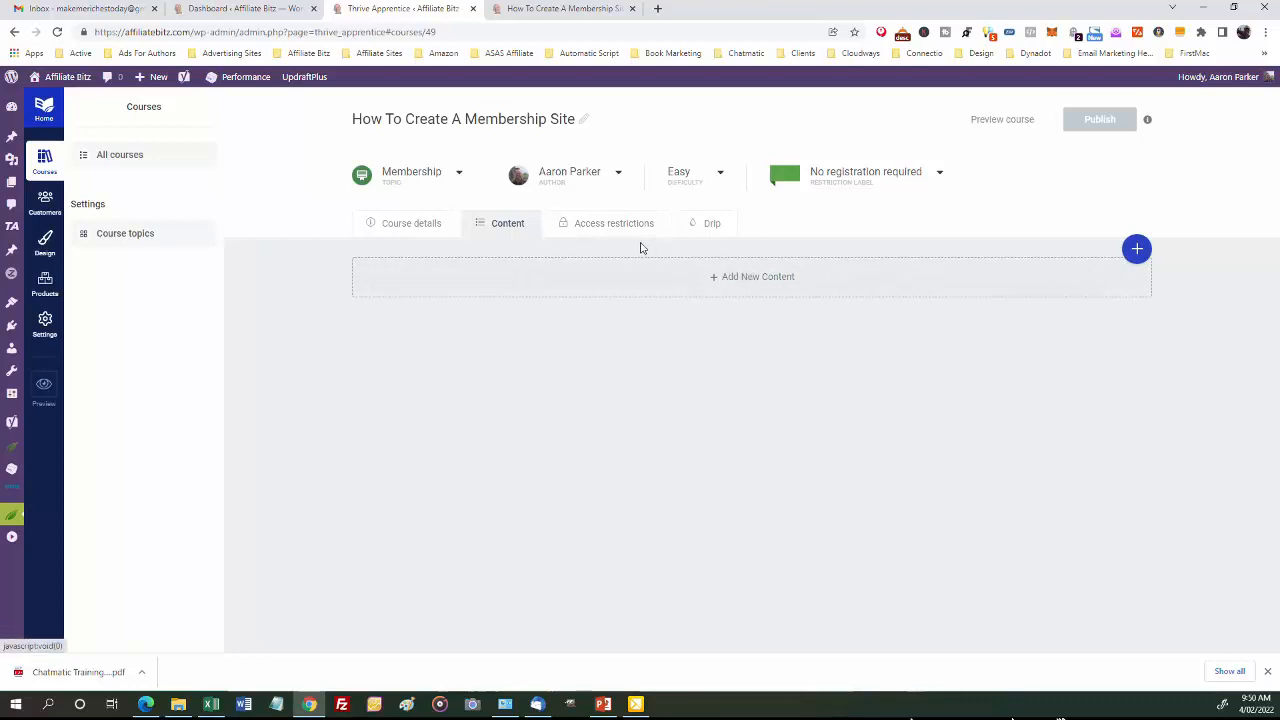
{"action": "left_click", "coordinate": [607, 224]}
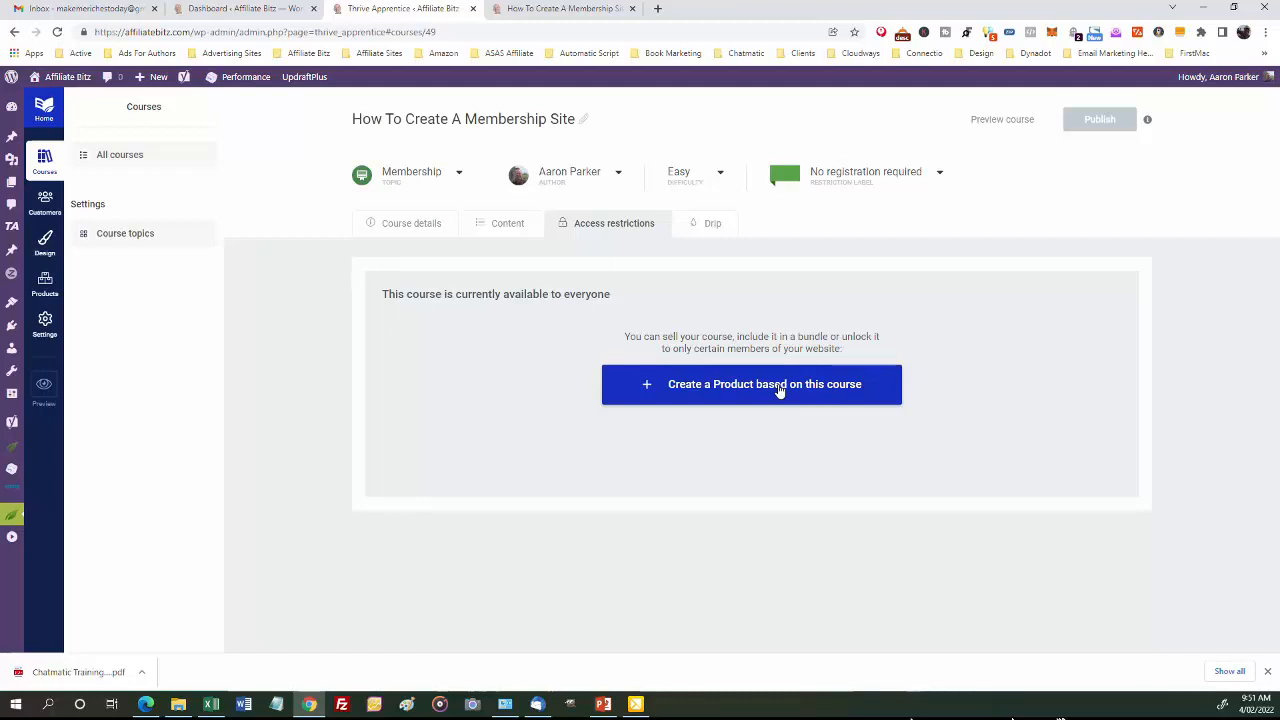
{"action": "left_click", "coordinate": [710, 226]}
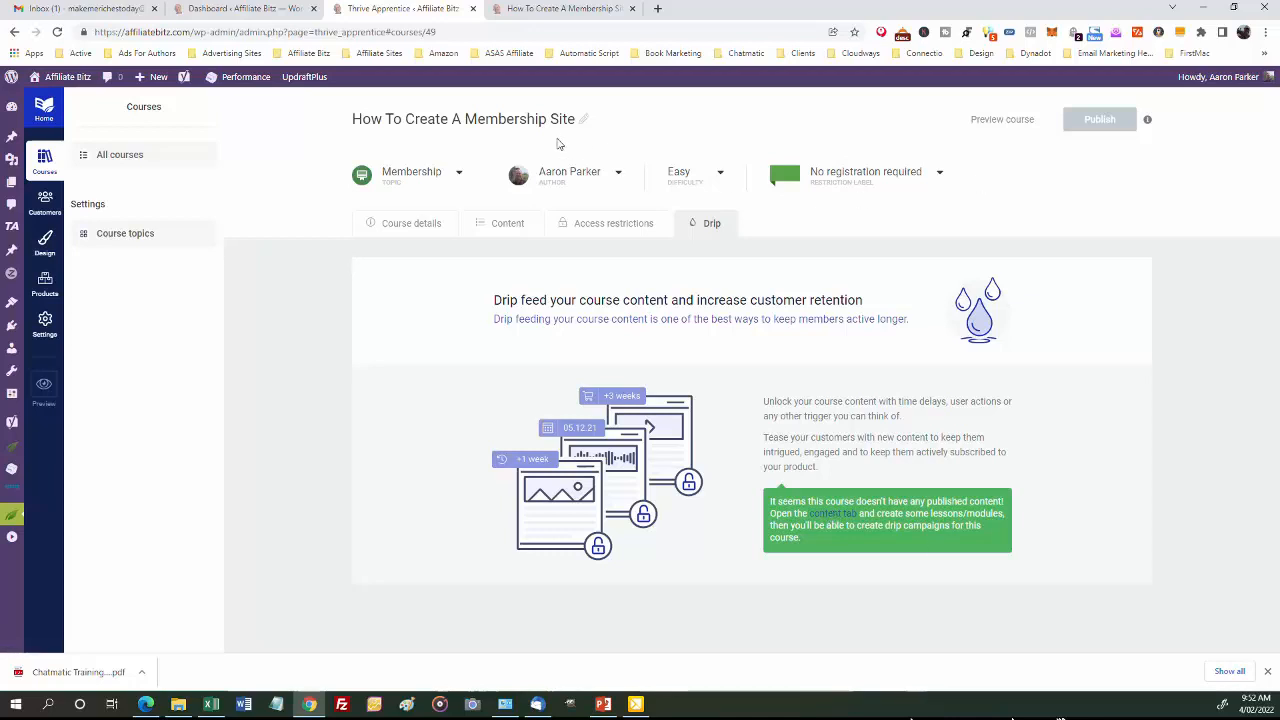
Add a new module to the course content and title it "Preparing For Set Up"
{"action": "left_click", "coordinate": [507, 226]}
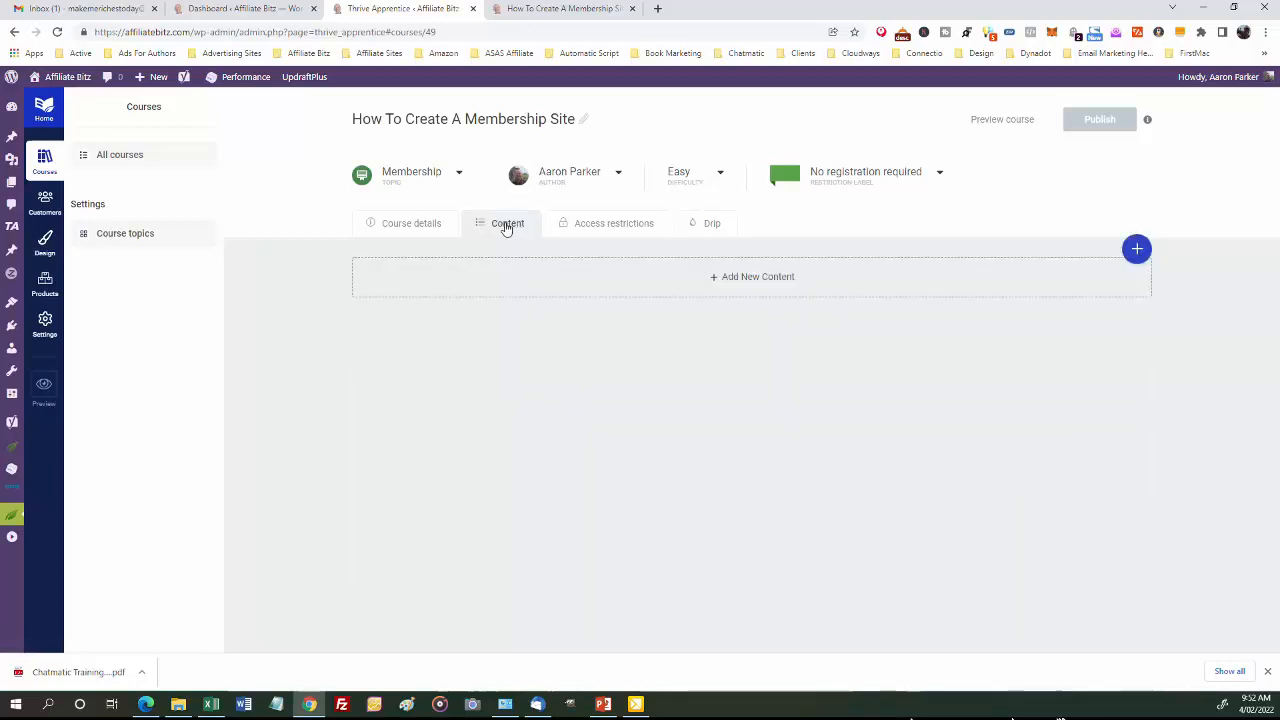
{"action": "left_click", "coordinate": [764, 280]}
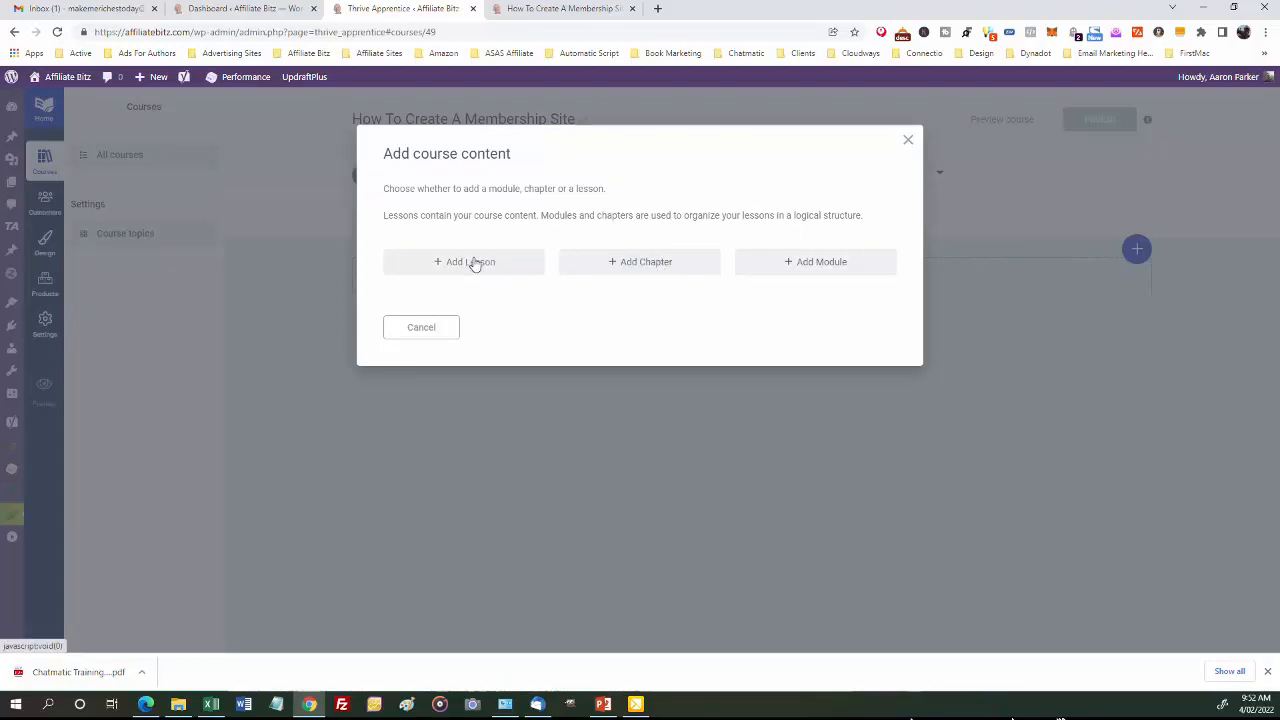
{"action": "left_click", "coordinate": [816, 265]}
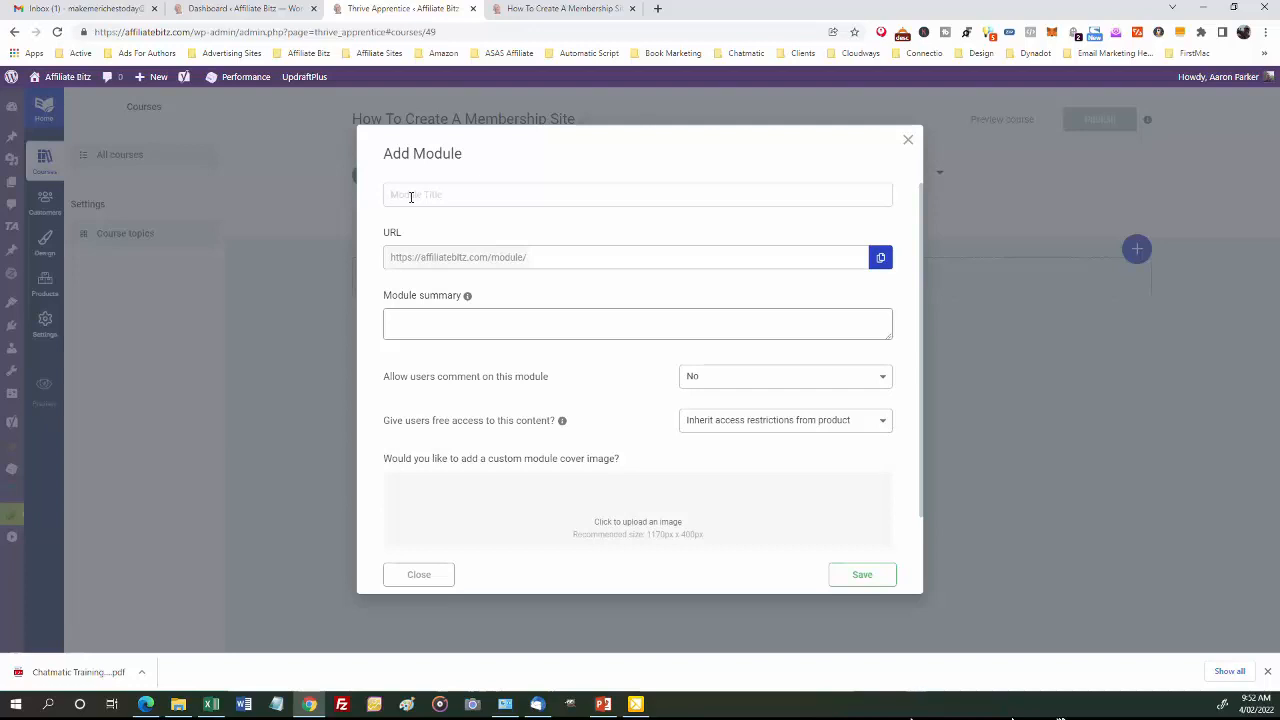
{"action": "type", "text": "Preparing For Set Up"}
Enter the module summary "This module covers the lessons required to prepare your assets for your membership site set up."
{"action": "left_click", "coordinate": [406, 314]}
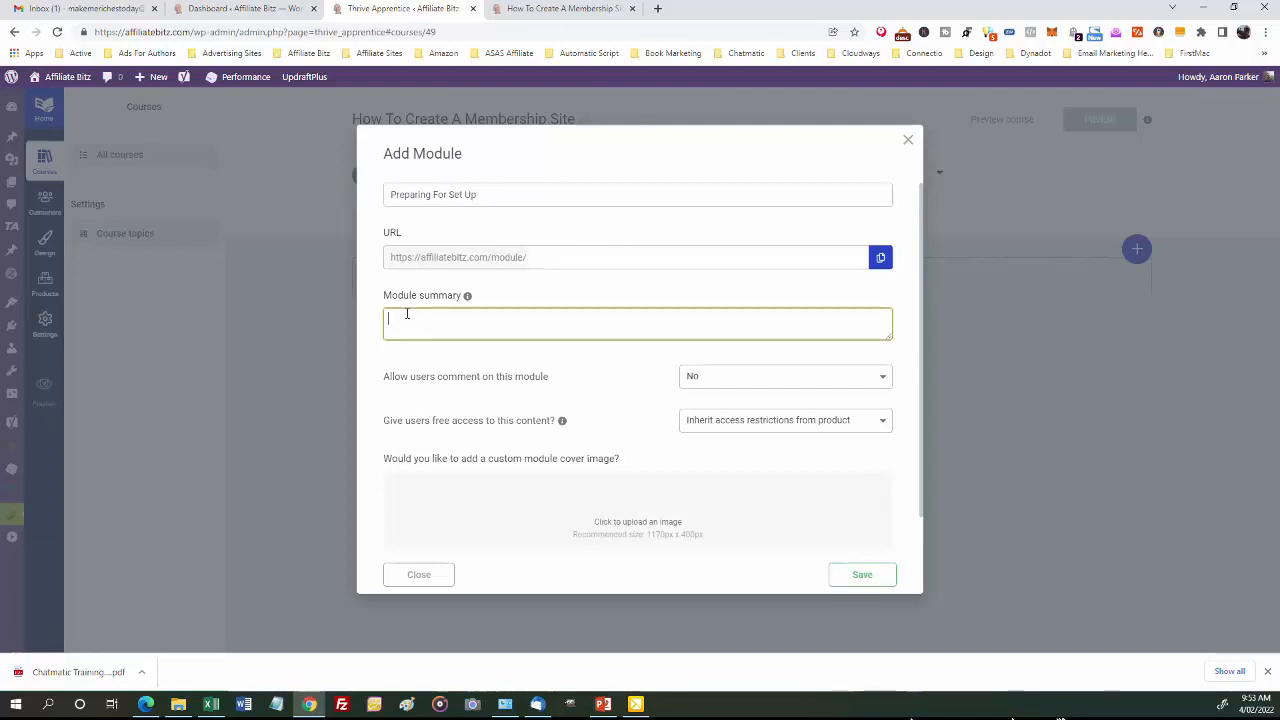
{"action": "type", "text": "This module covers the lessons required to "}
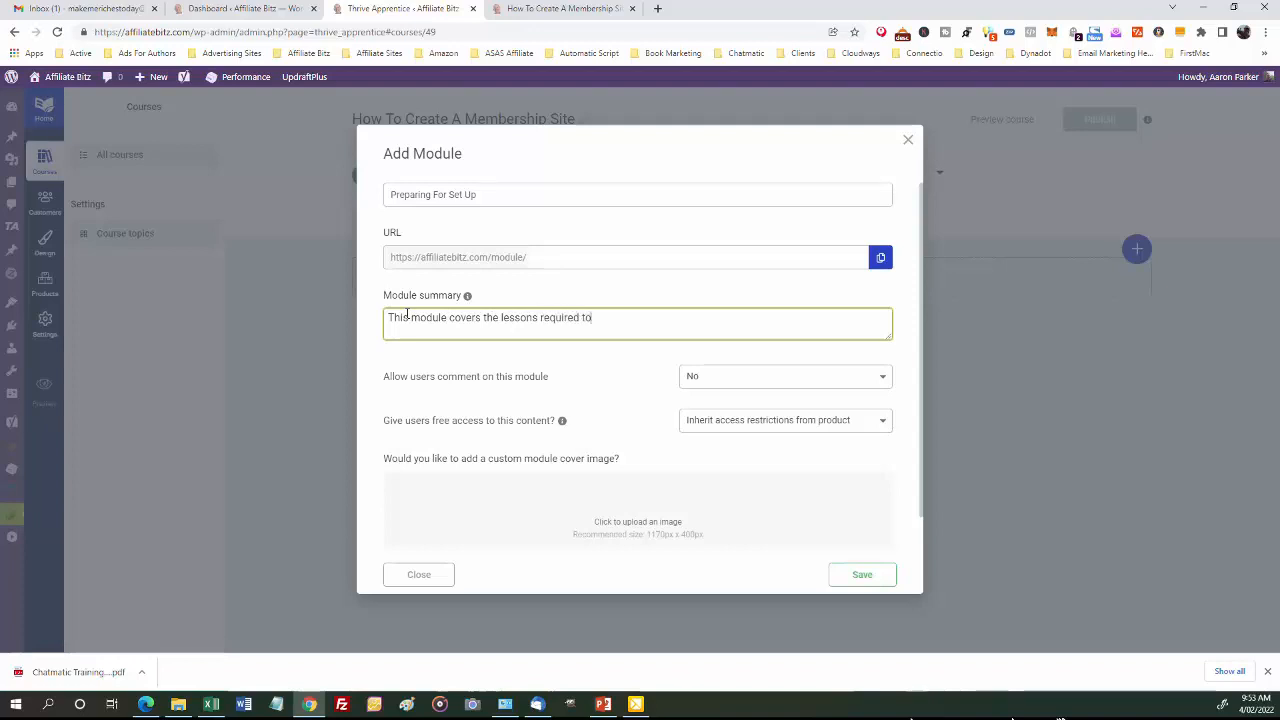
{"action": "type", "text": "prepare your asse"}
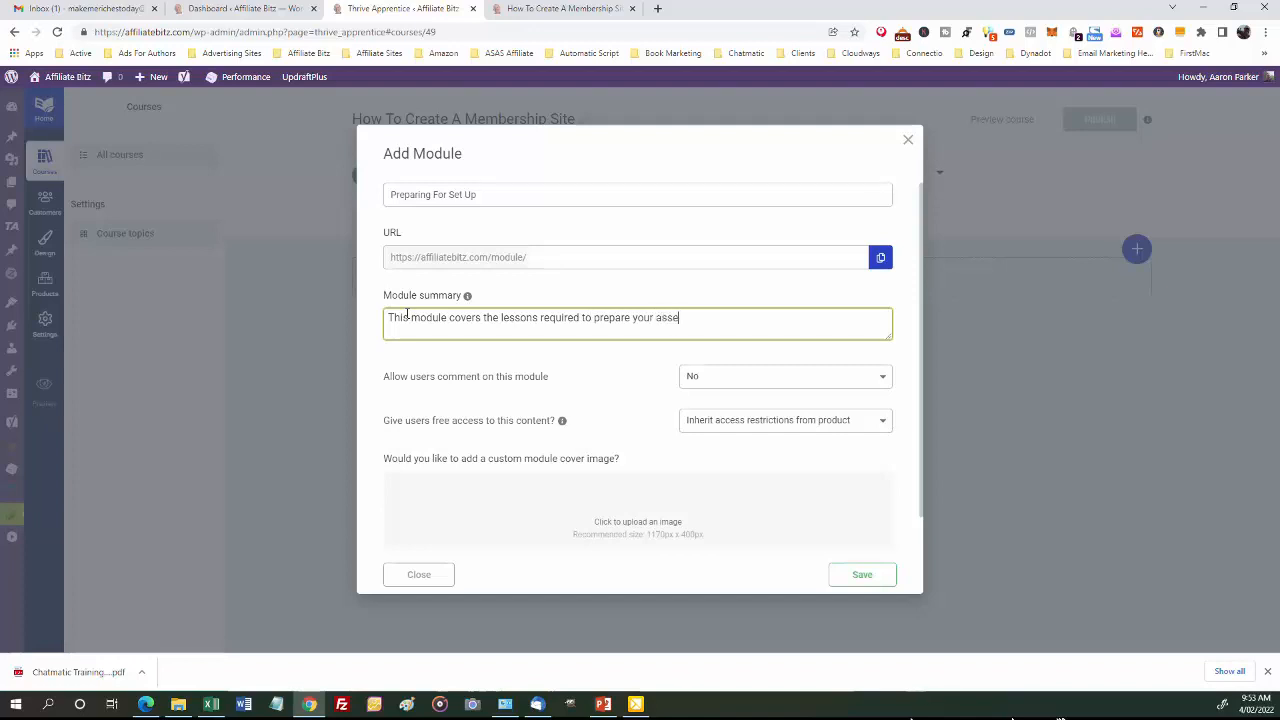
{"action": "type", "text": "ts for your memb"}
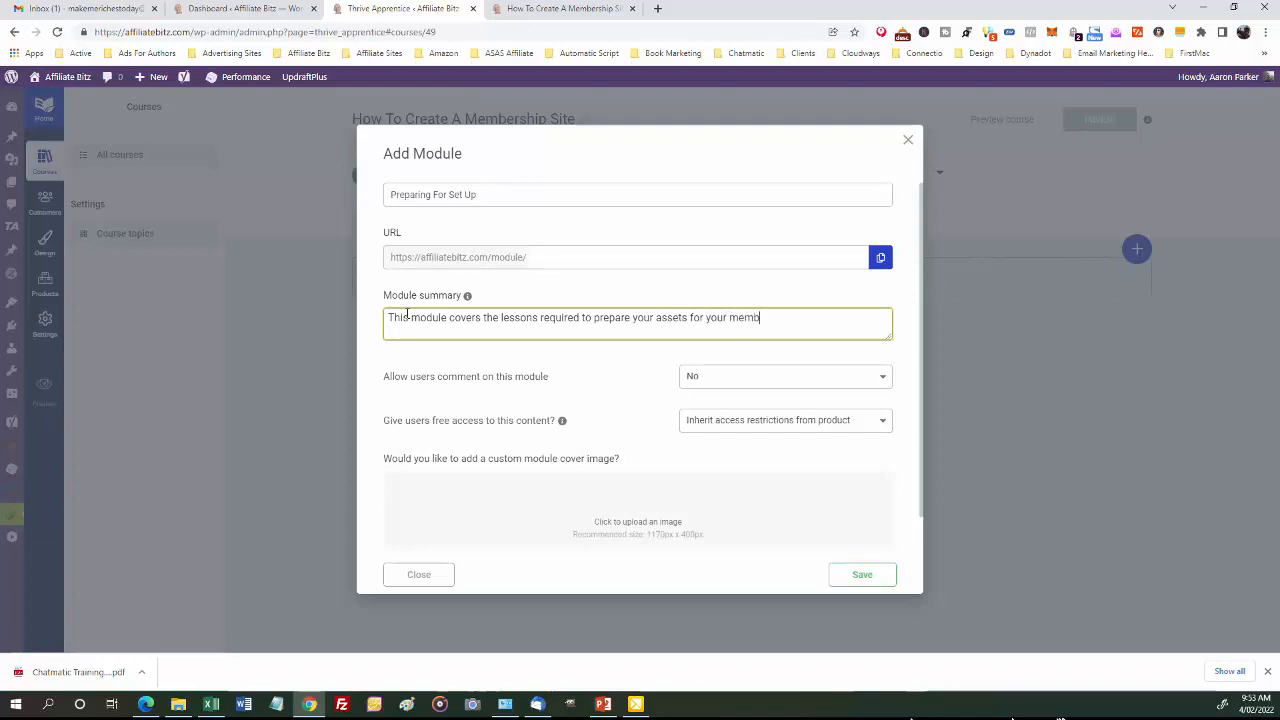
{"action": "type", "text": "ership sit"}
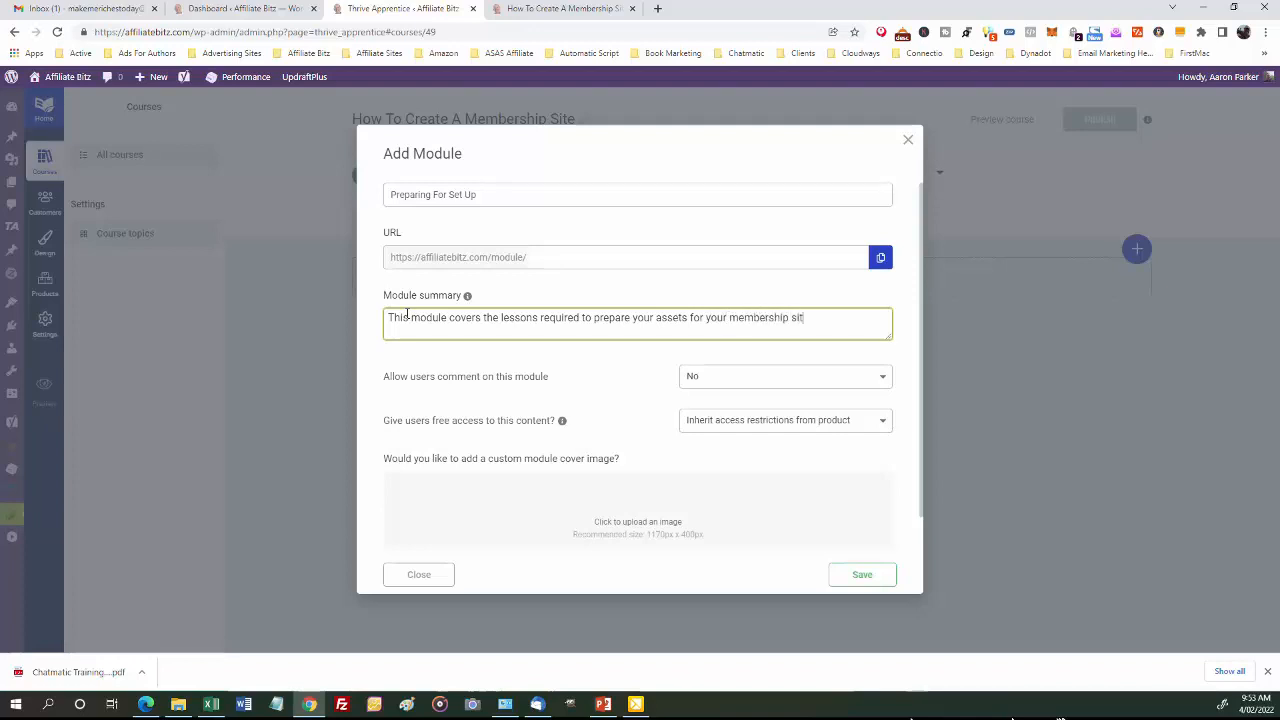
{"action": "type", "text": "e set up."}
Make the module free for all users (no registration required), set Background-hujl.png as its cover image, and save it
{"action": "left_click", "coordinate": [883, 427]}
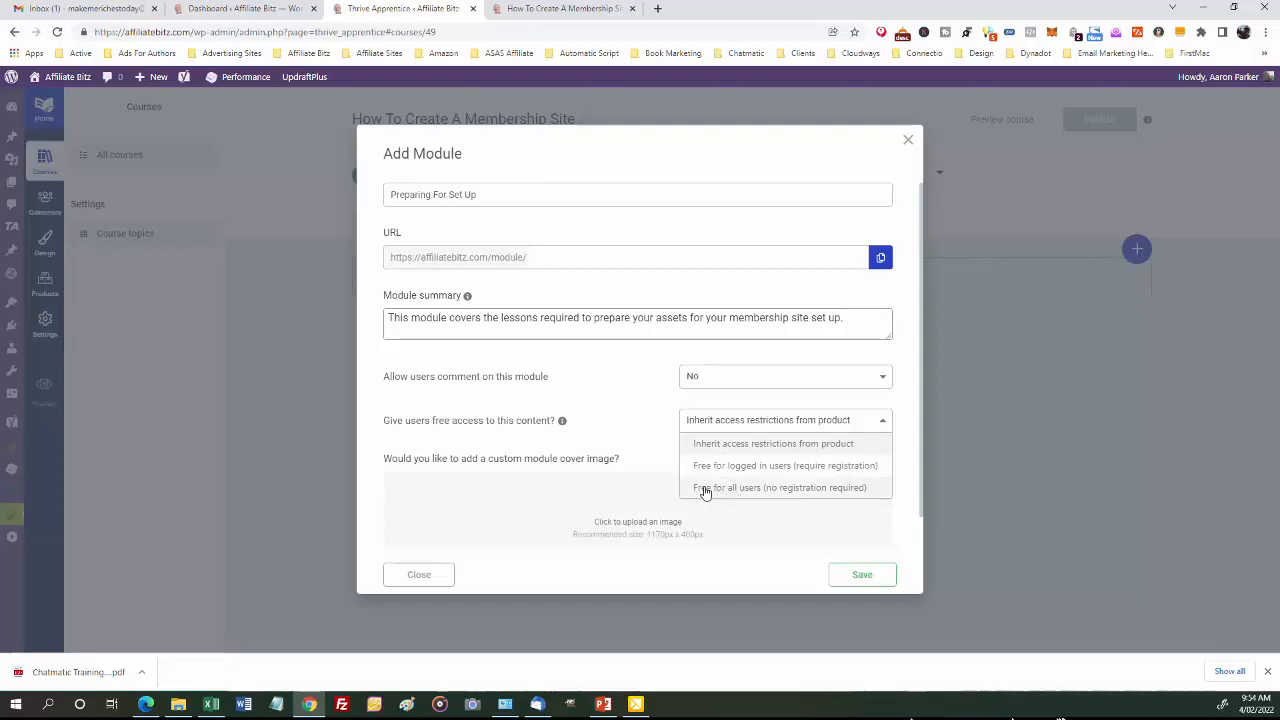
{"action": "left_click", "coordinate": [754, 490]}
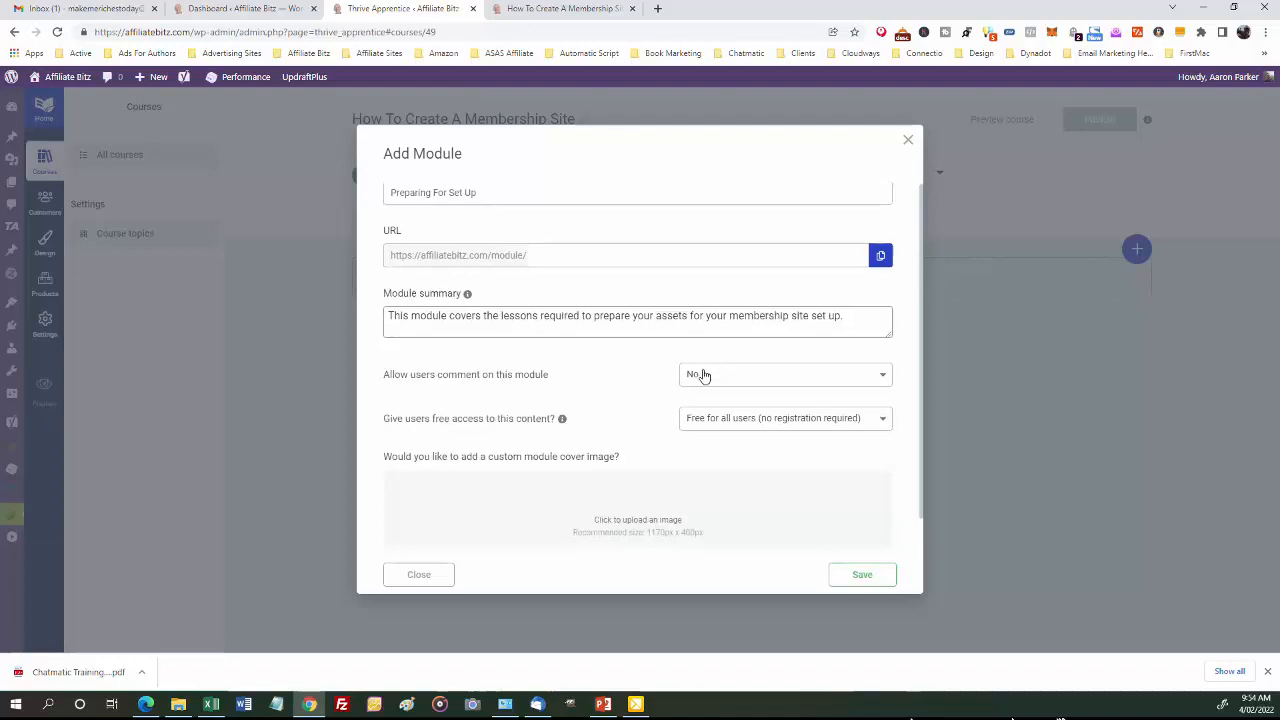
{"action": "scroll", "coordinate": [705, 375], "scroll_direction": "down", "scroll_amount": 1}
{"action": "mouse_move", "coordinate": [517, 485]}
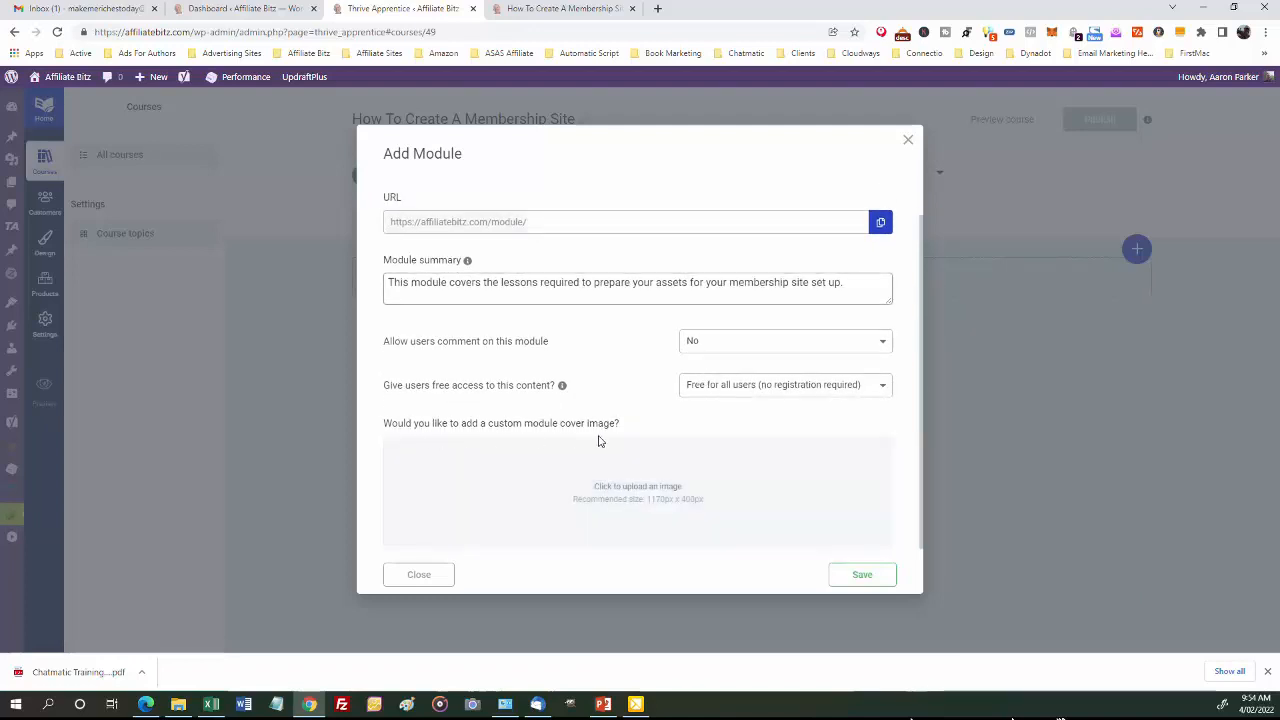
{"action": "mouse_move", "coordinate": [685, 488]}
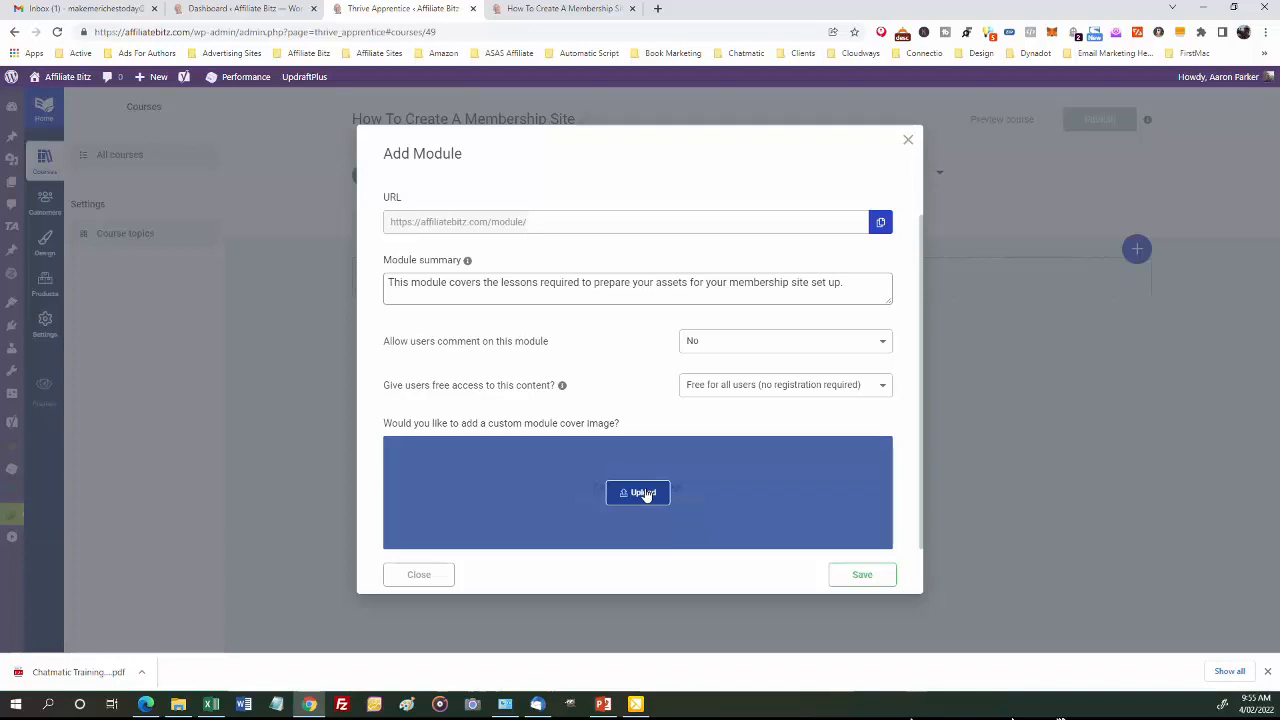
{"action": "left_click", "coordinate": [645, 494]}
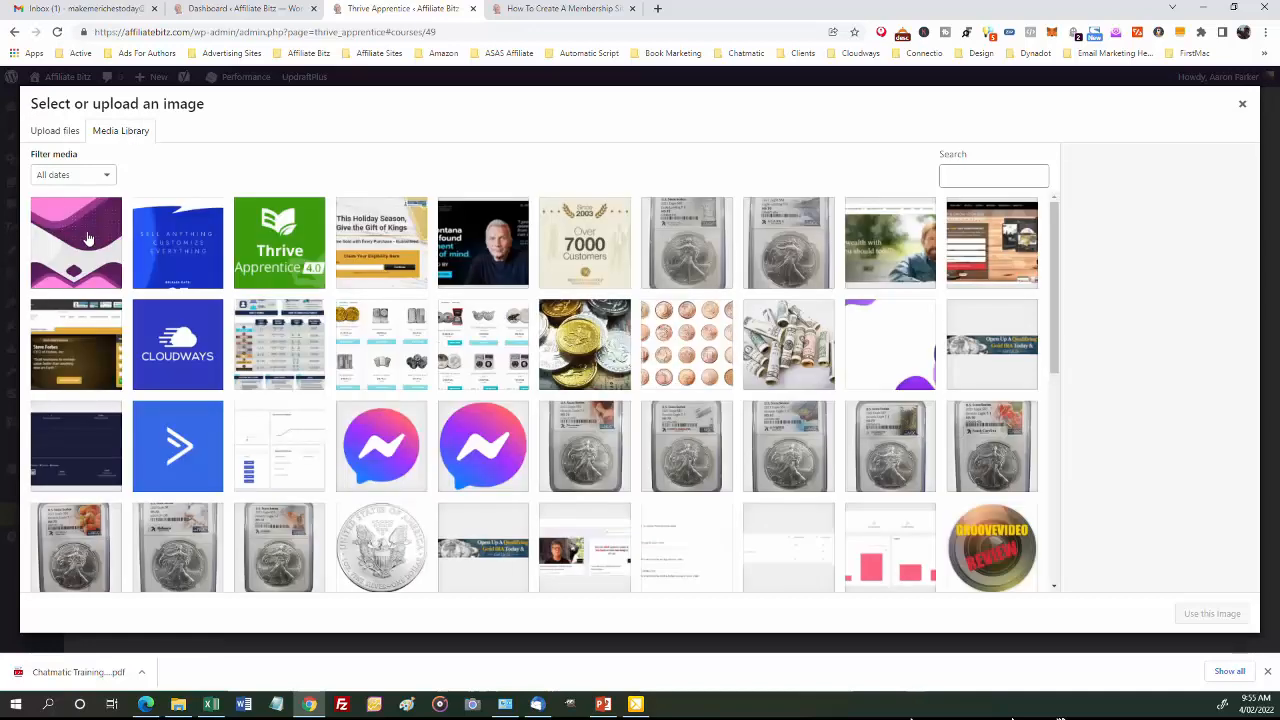
{"action": "left_click", "coordinate": [88, 238]}
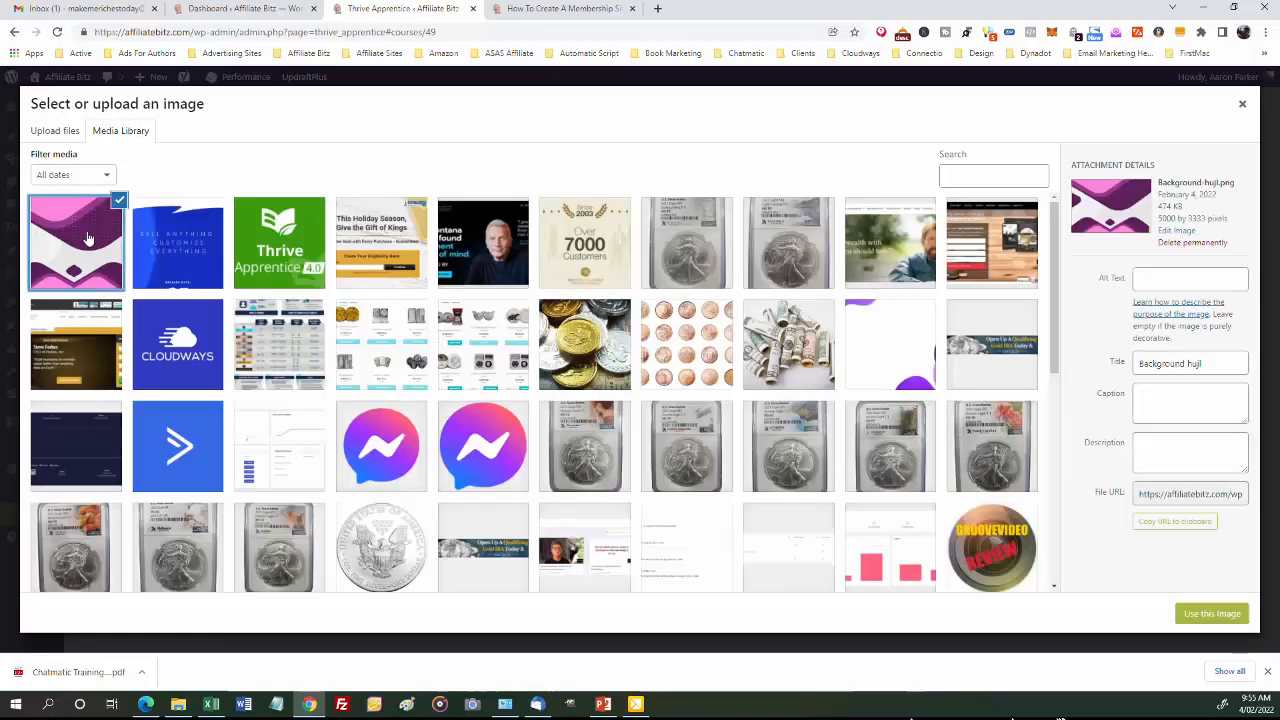
{"action": "left_click", "coordinate": [1213, 612]}
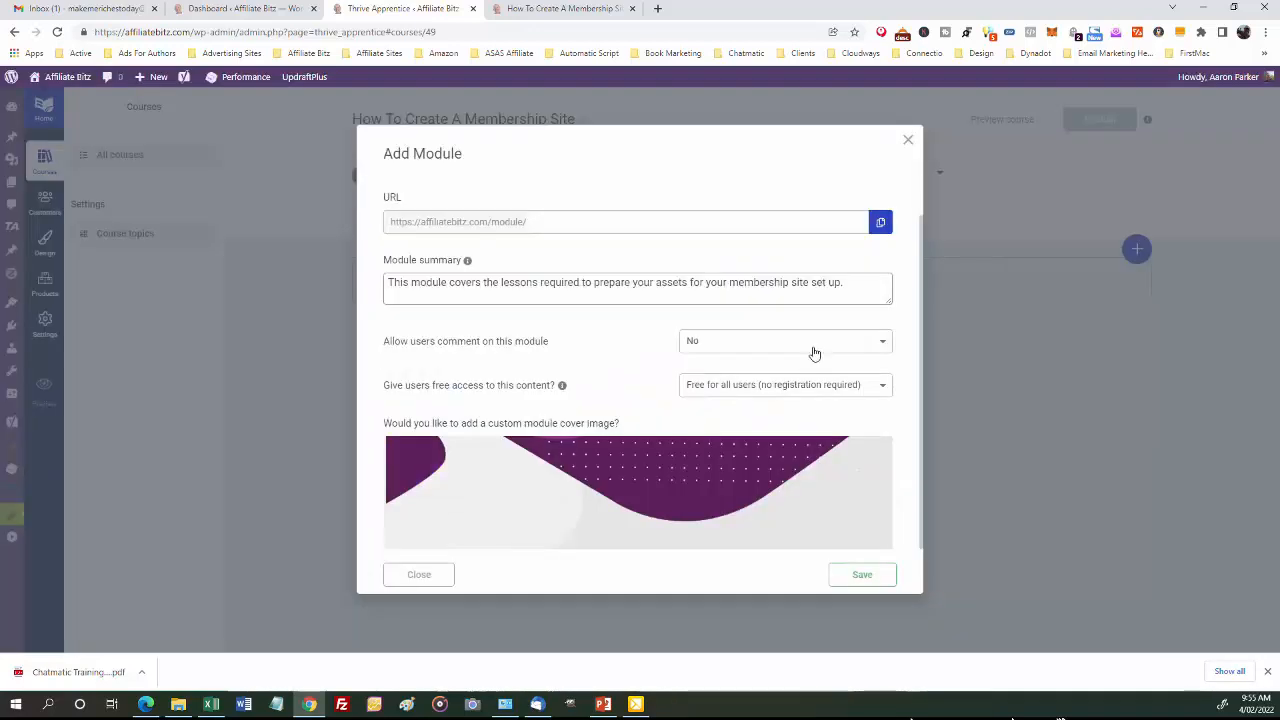
{"action": "left_click", "coordinate": [862, 578]}
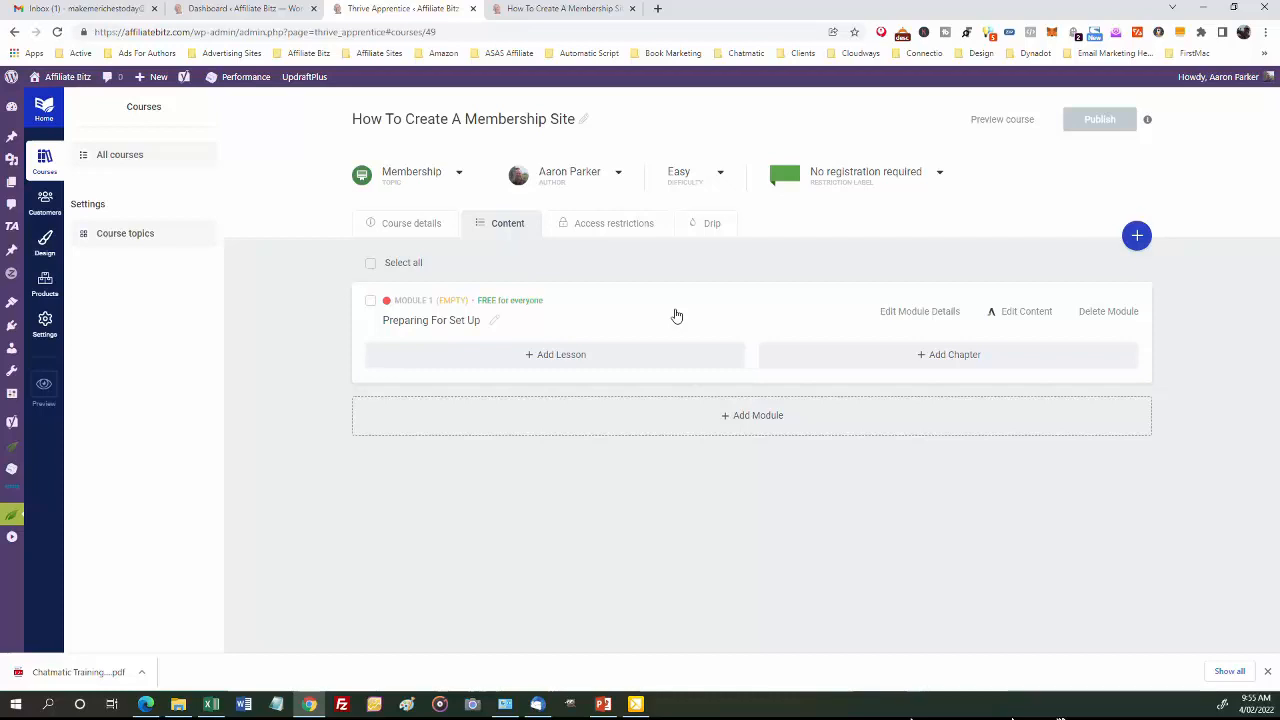
Add a text lesson titled "Lesson 1" with the summary "This is lesson 1" to the Preparing For Set Up module
{"action": "left_click", "coordinate": [563, 356]}
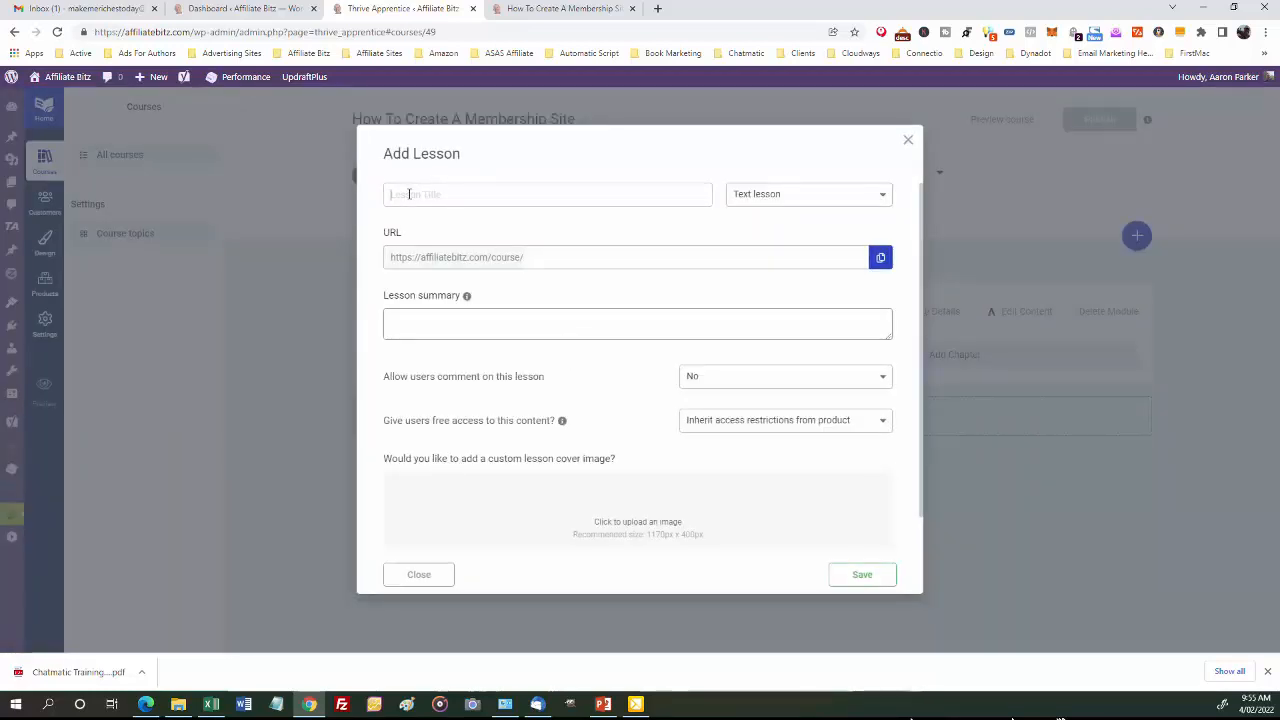
{"action": "type", "text": "Lesson 1"}
{"action": "left_click", "coordinate": [392, 325]}
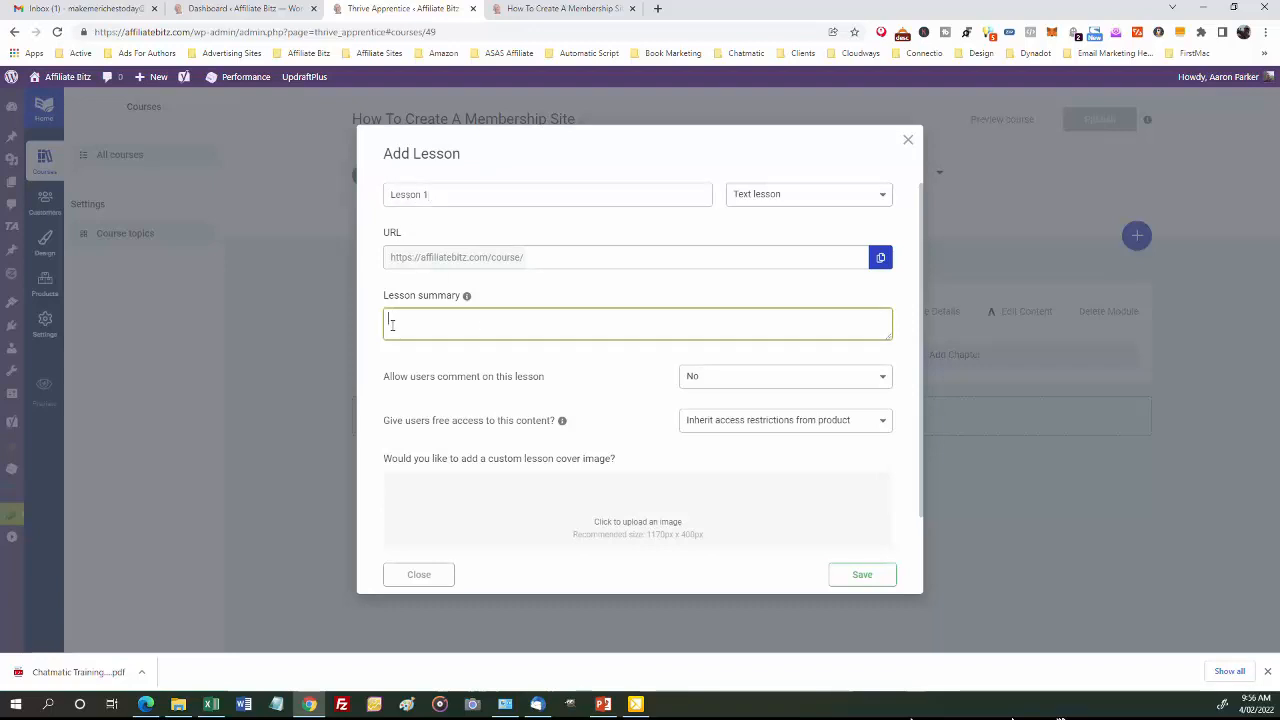
{"action": "type", "text": "This is lesson 1"}
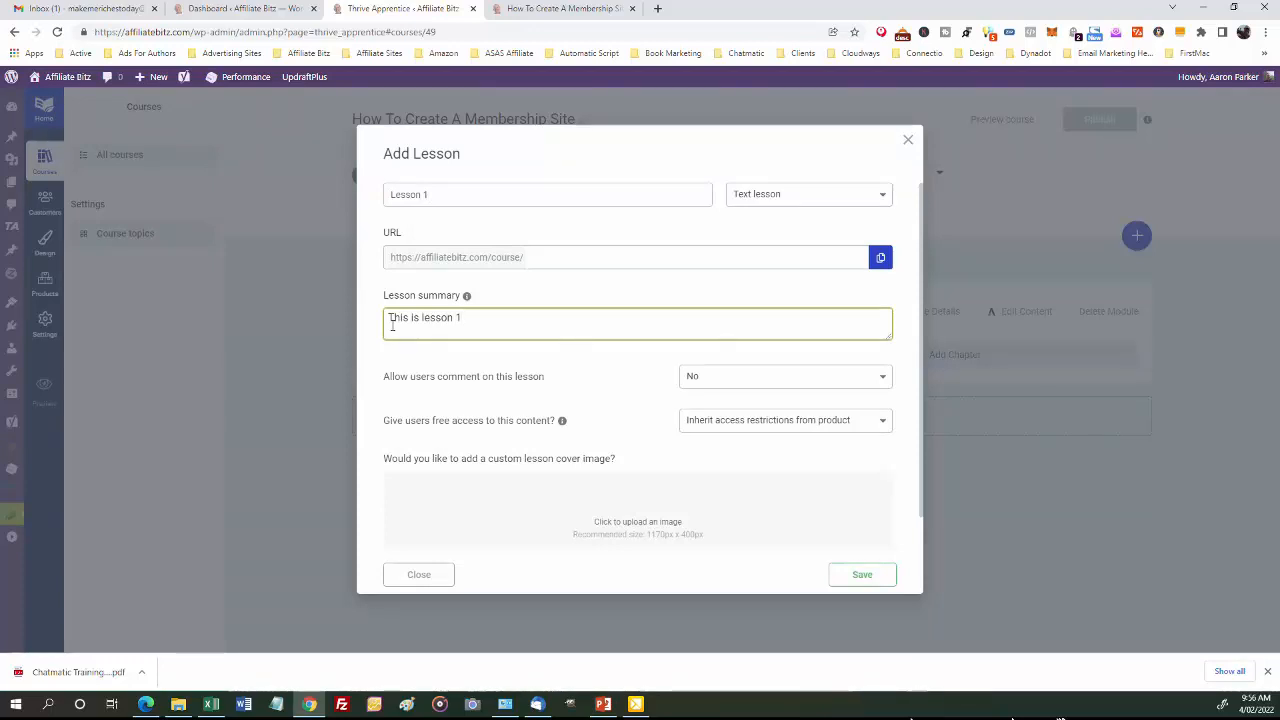
Allow user comments on Lesson 1 and make it free for all users (no registration required)
{"action": "left_click", "coordinate": [876, 378]}
{"action": "left_click", "coordinate": [700, 421]}
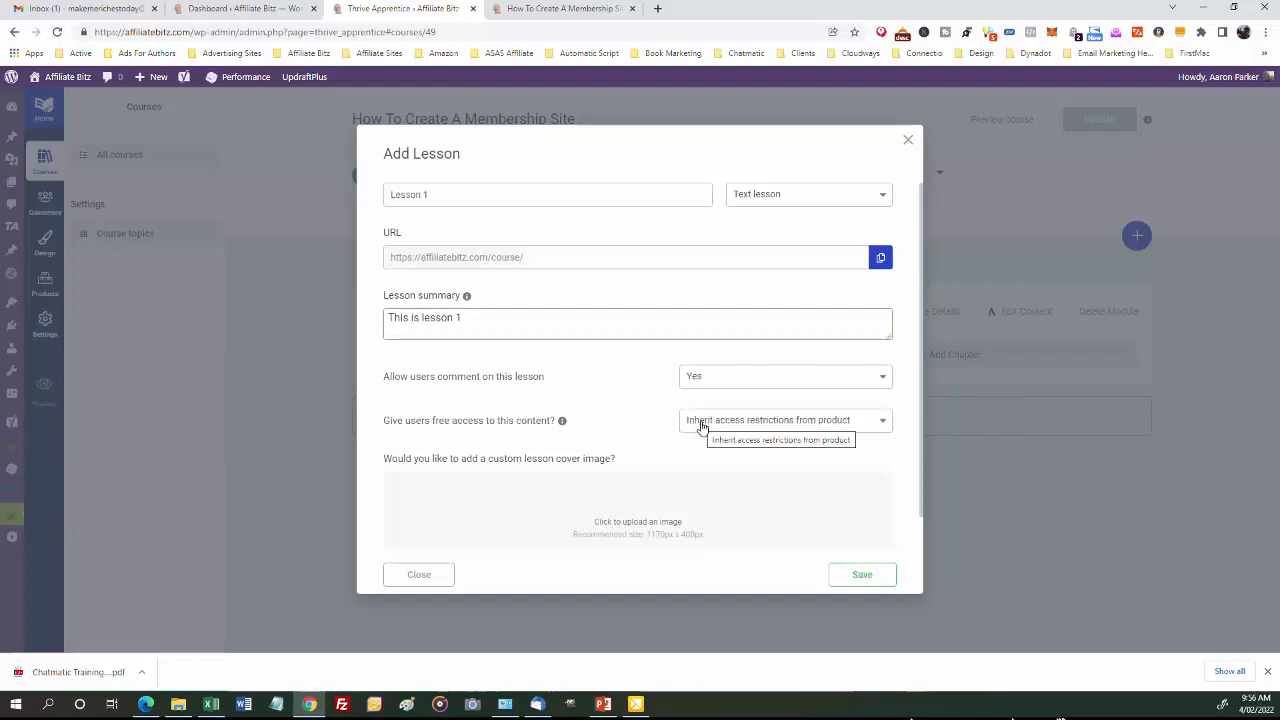
{"action": "left_click", "coordinate": [883, 424]}
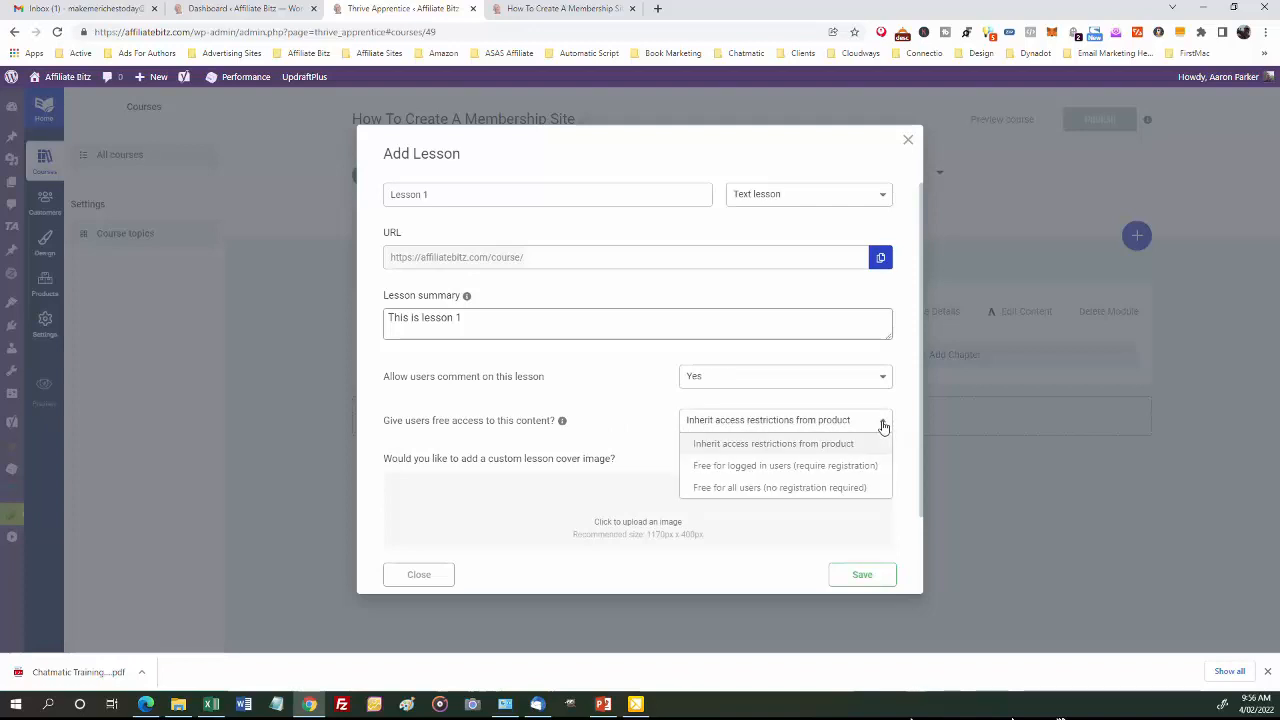
{"action": "left_click", "coordinate": [790, 486]}
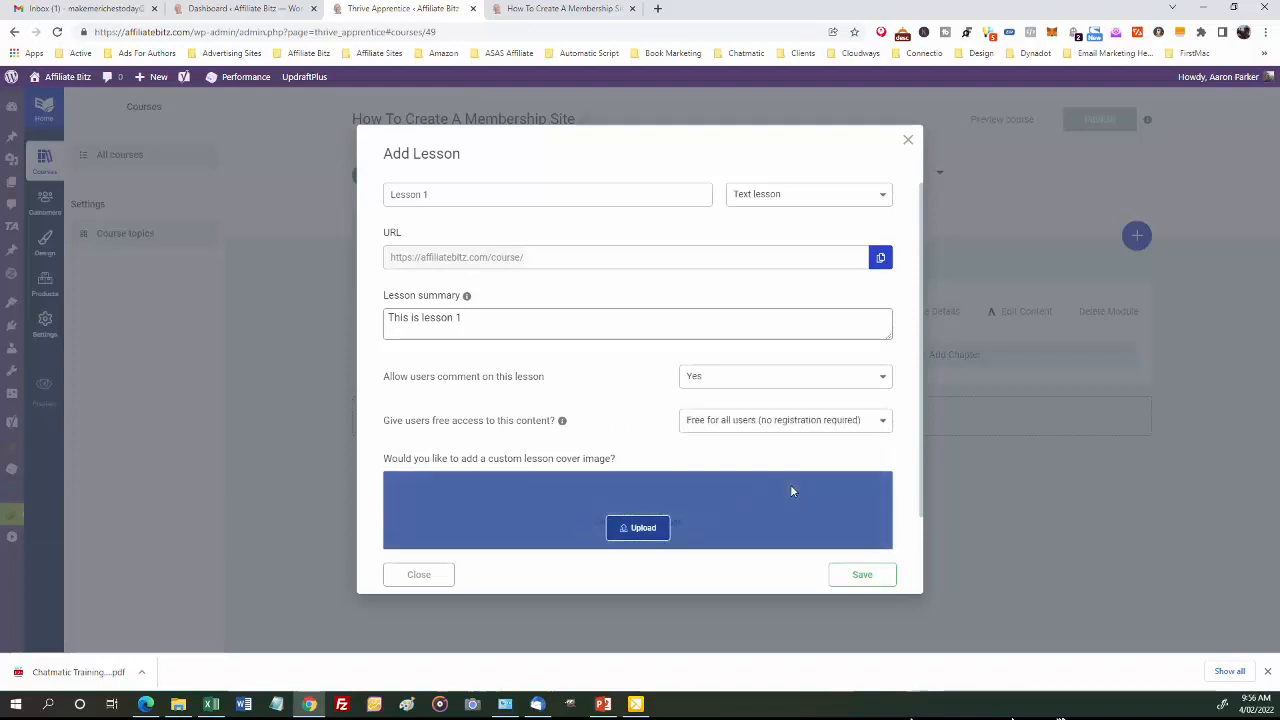
Set Background-hujl.png from the media library as Lesson 1's cover image and save the lesson
{"action": "left_click", "coordinate": [636, 528]}
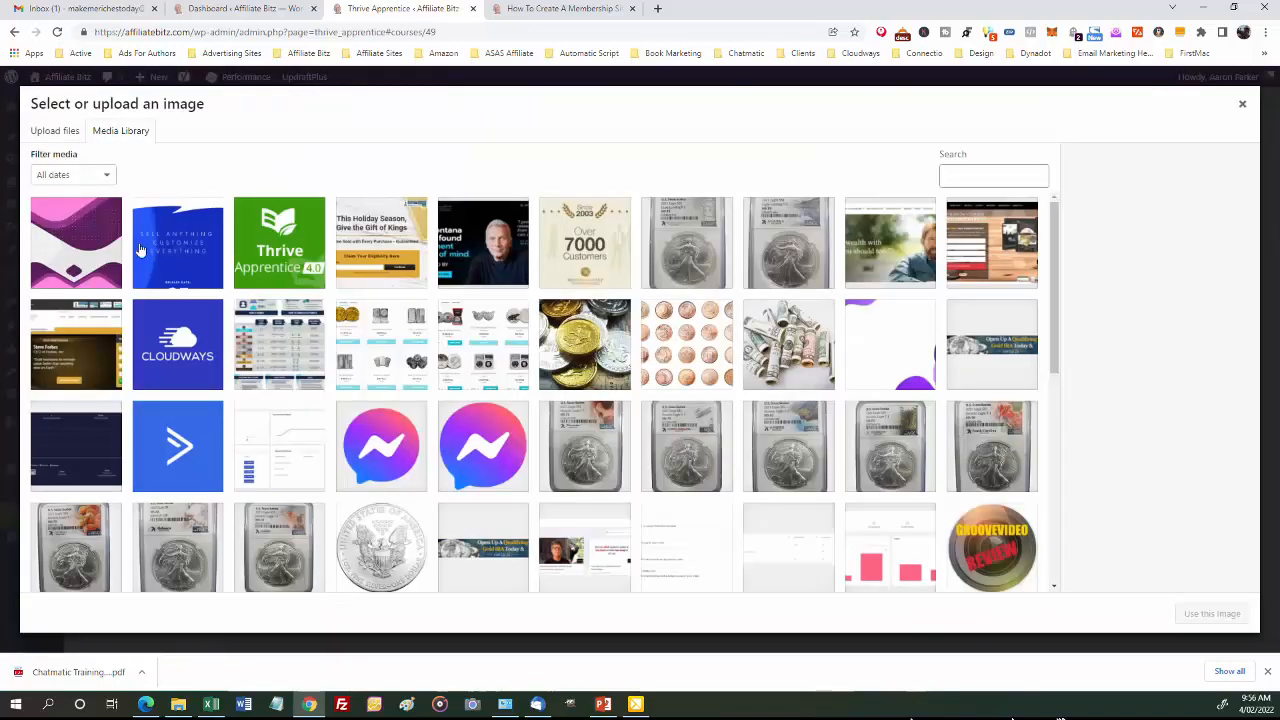
{"action": "left_click", "coordinate": [92, 252]}
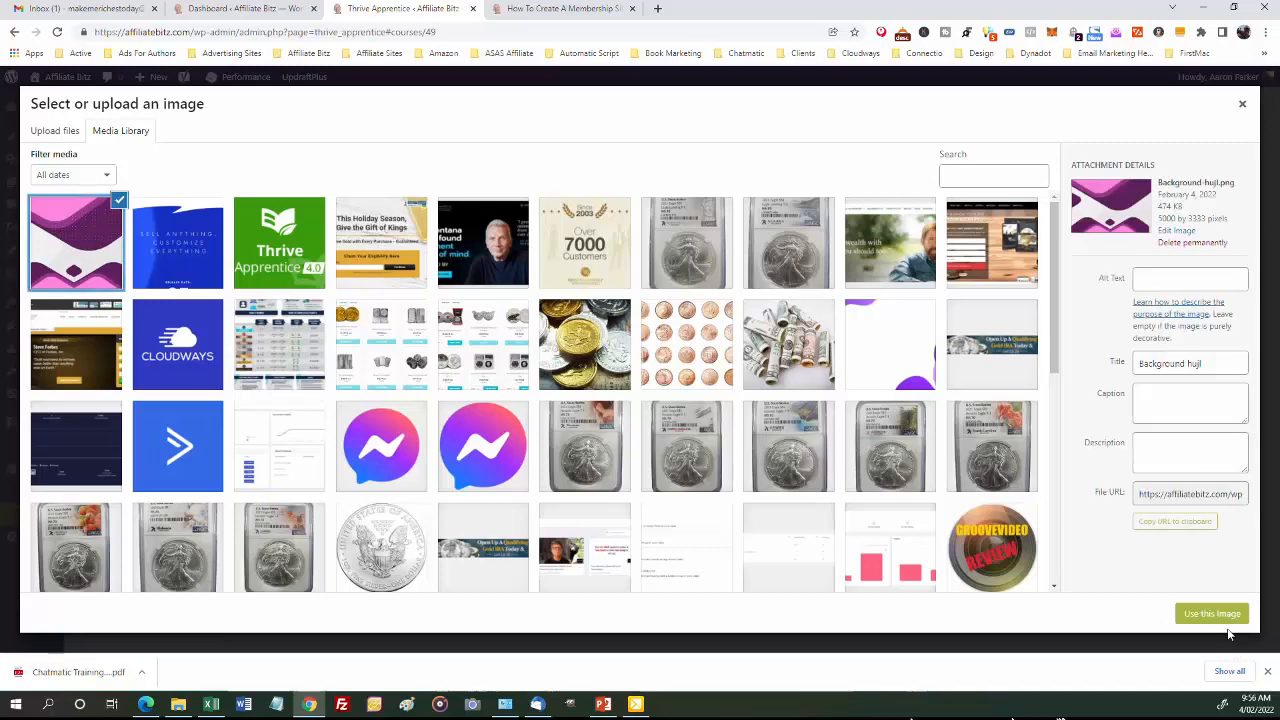
{"action": "left_click", "coordinate": [1214, 613]}
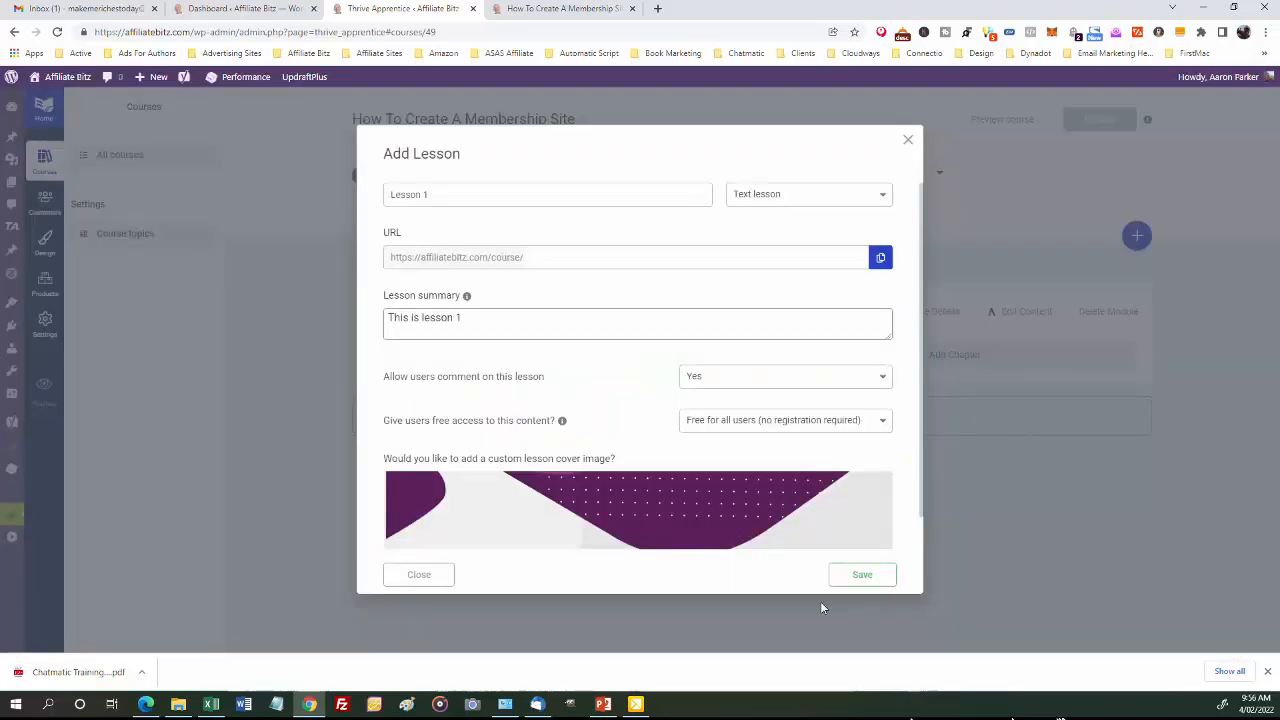
{"action": "left_click", "coordinate": [867, 572]}
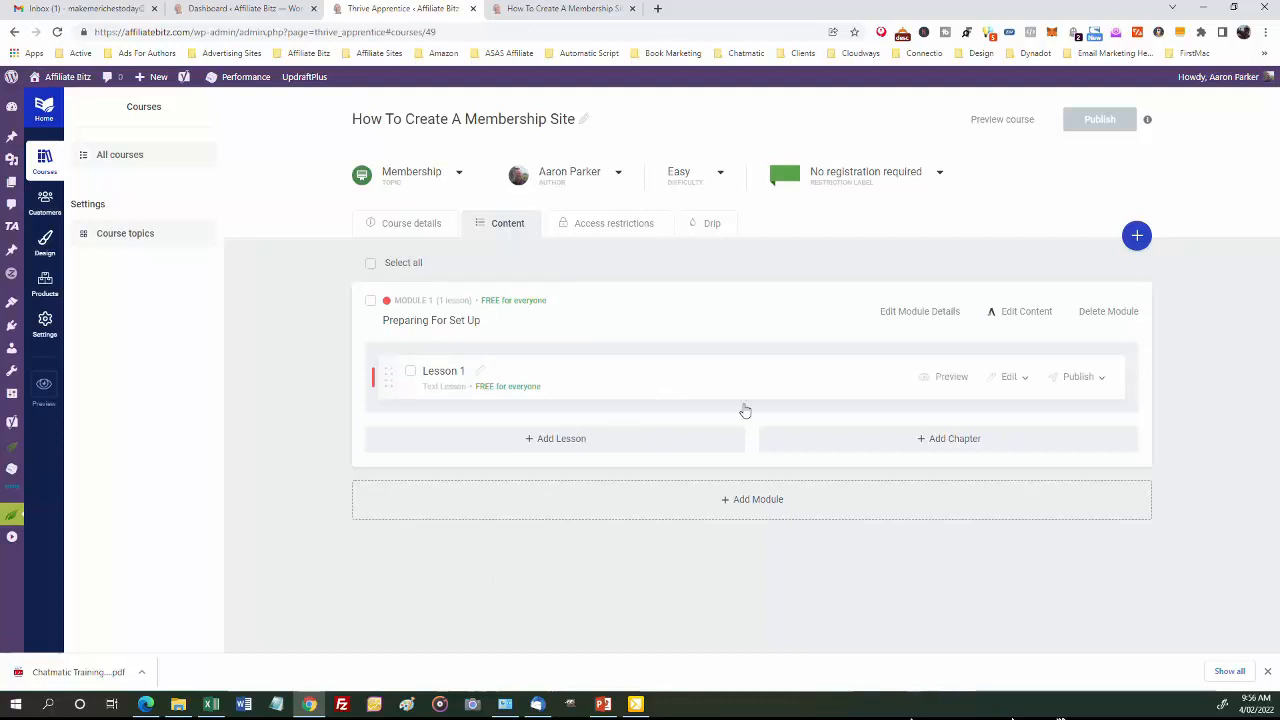
Add a video lesson titled "Lesson 2" with the summary "Lesson 2" to the Preparing For Set Up module
{"action": "left_click", "coordinate": [566, 441]}
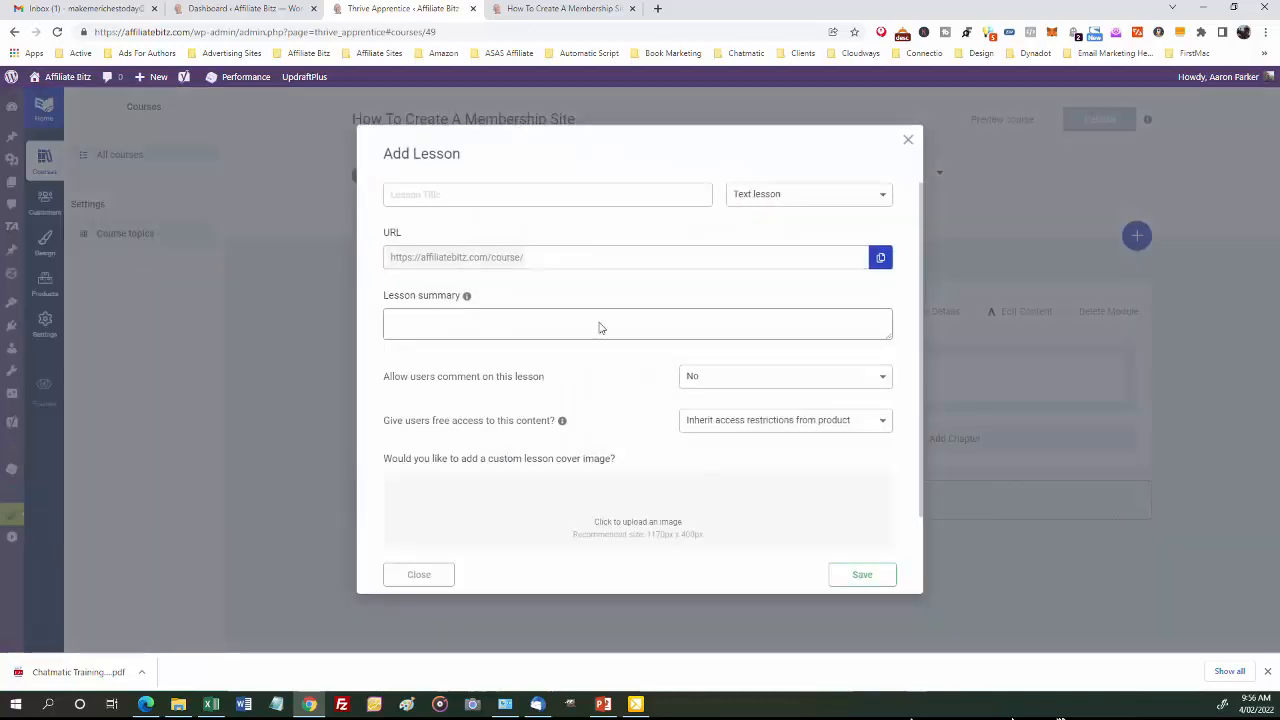
{"action": "left_click", "coordinate": [431, 193]}
{"action": "type", "text": "Les"}
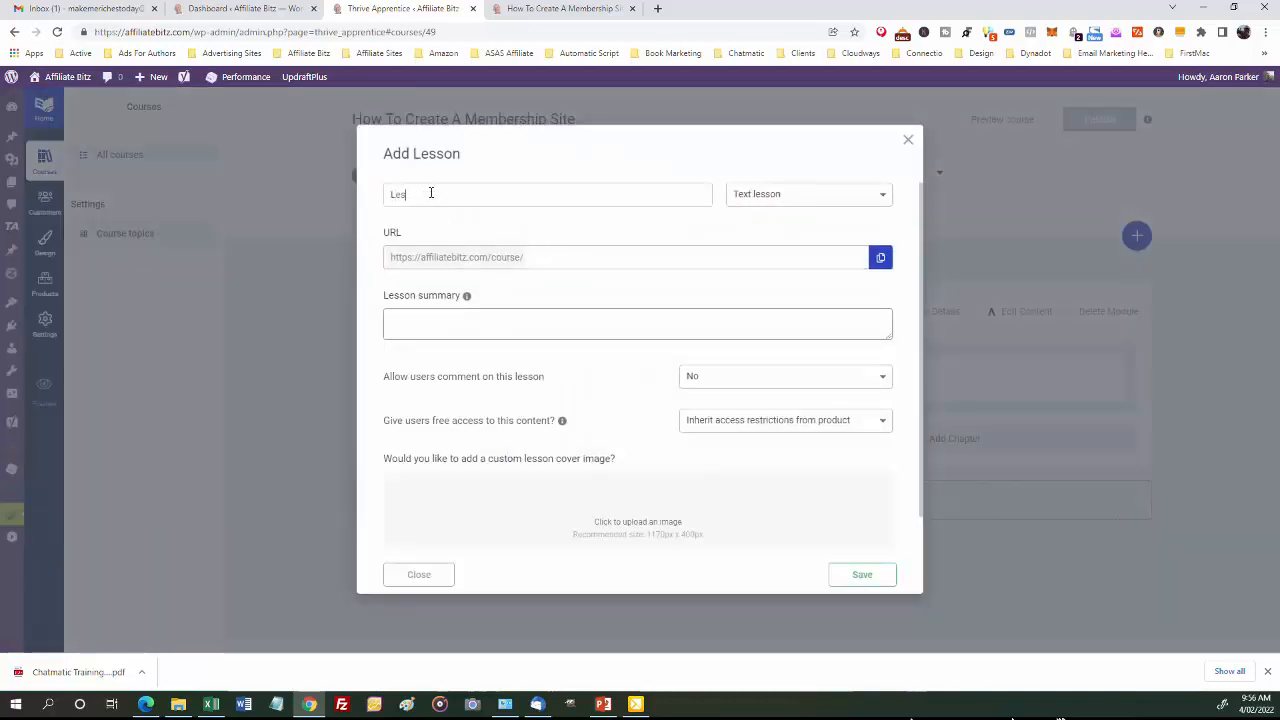
{"action": "type", "text": "son 2"}
{"action": "left_click", "coordinate": [450, 324]}
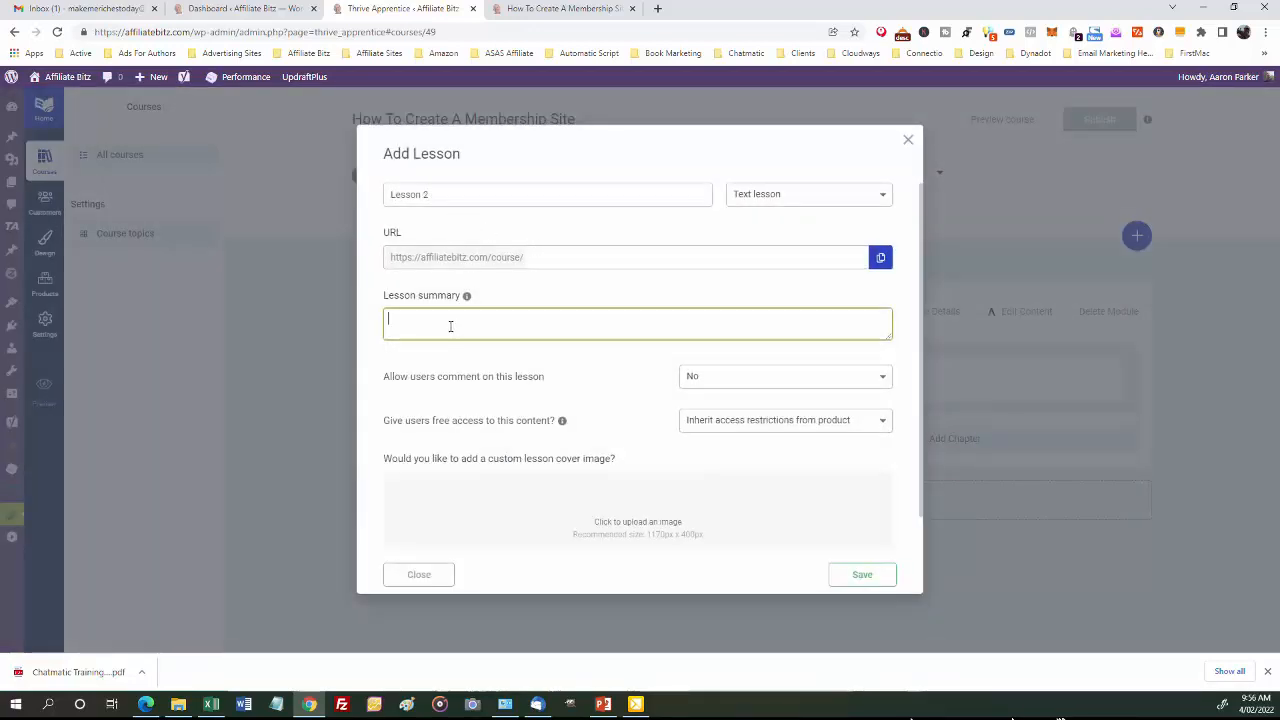
{"action": "type", "text": "Lesson 2"}
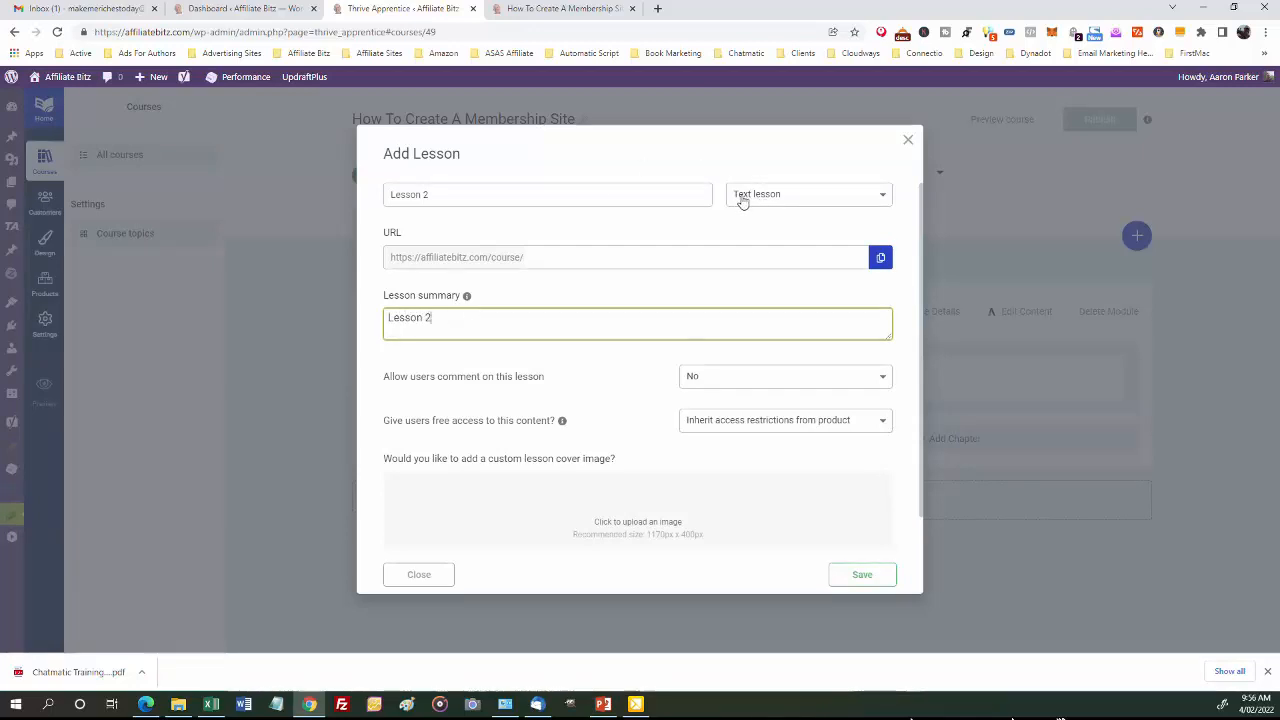
{"action": "left_click", "coordinate": [882, 196]}
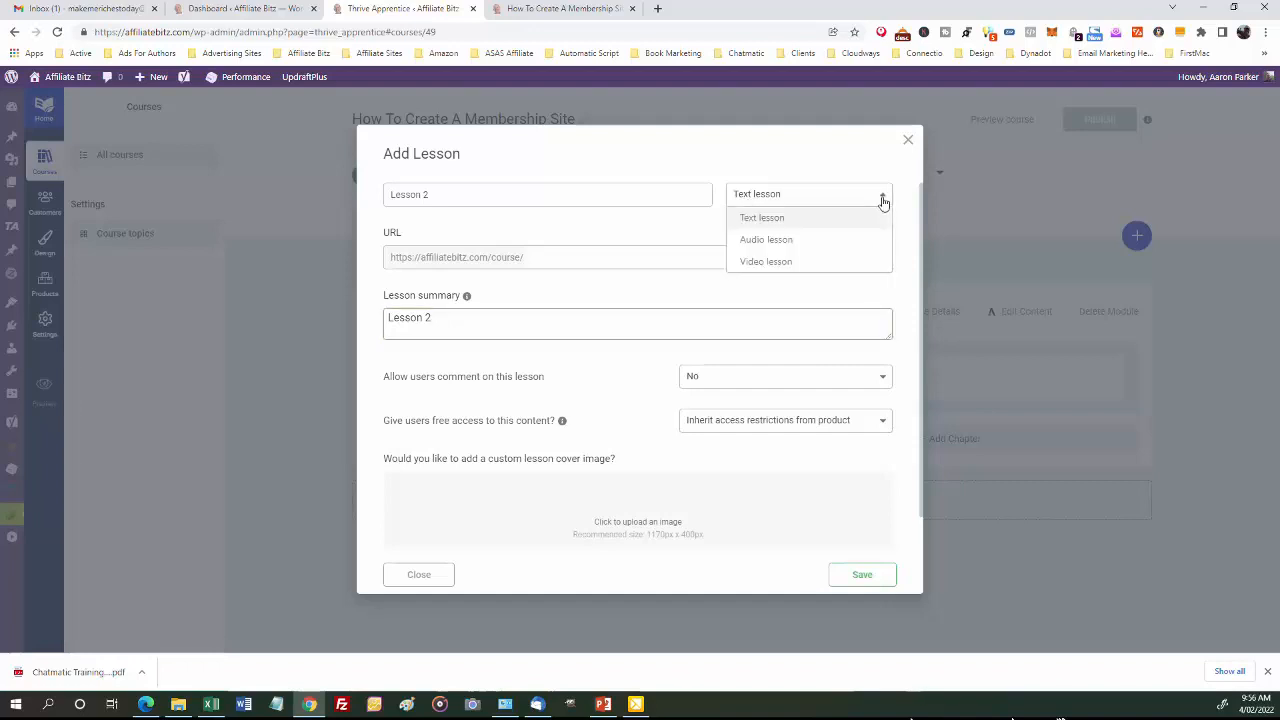
{"action": "left_click", "coordinate": [767, 262]}
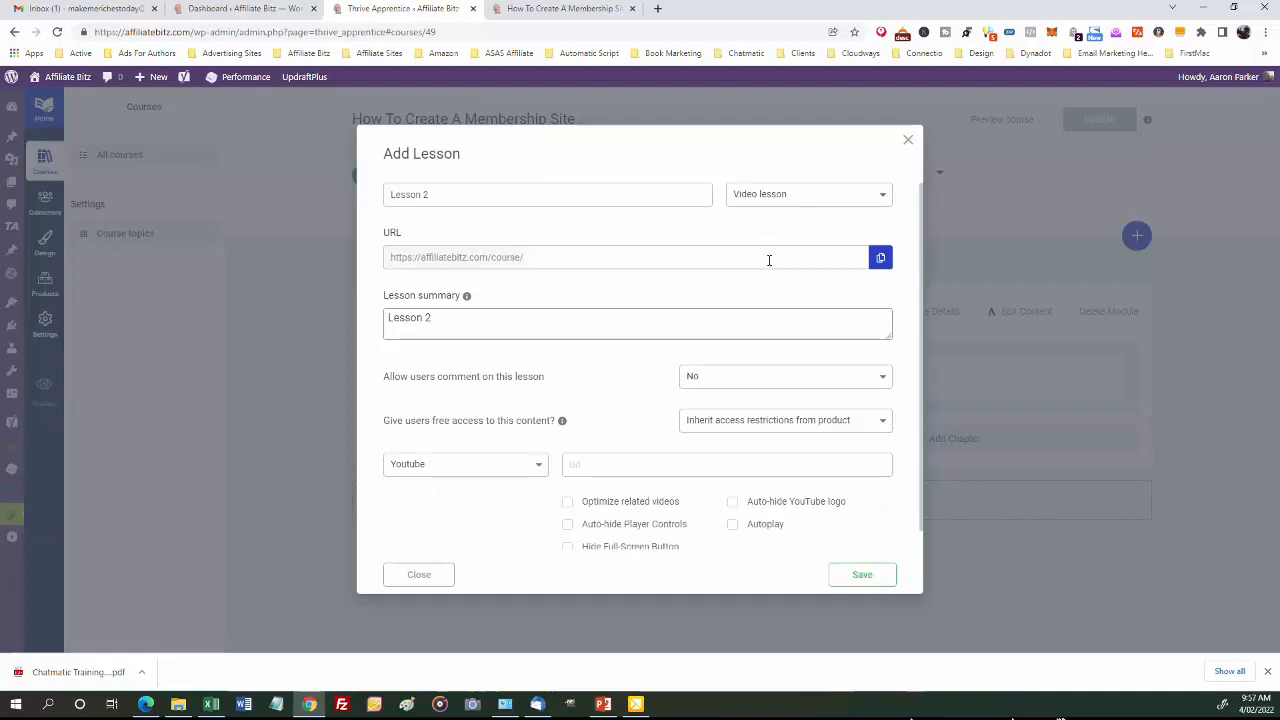
Allow user comments on Lesson 2 and make it free for all users (no registration required)
{"action": "left_click", "coordinate": [882, 382]}
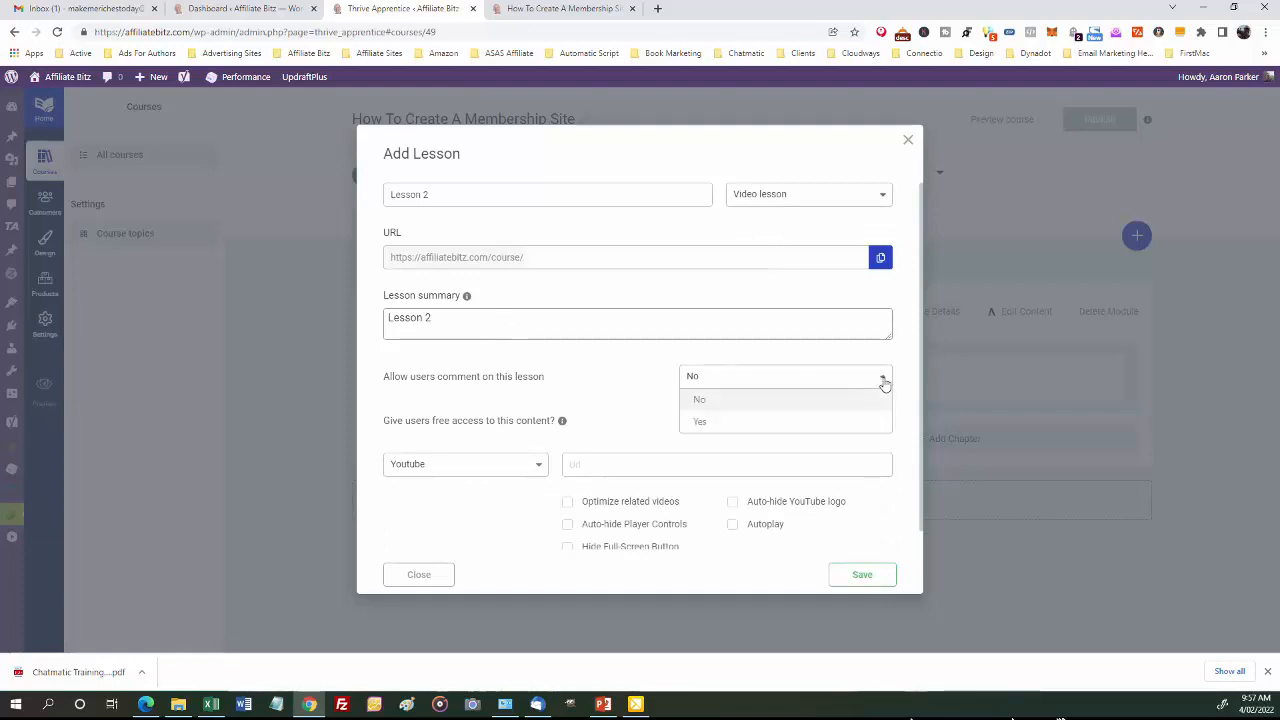
{"action": "left_click", "coordinate": [704, 420]}
{"action": "left_click", "coordinate": [878, 423]}
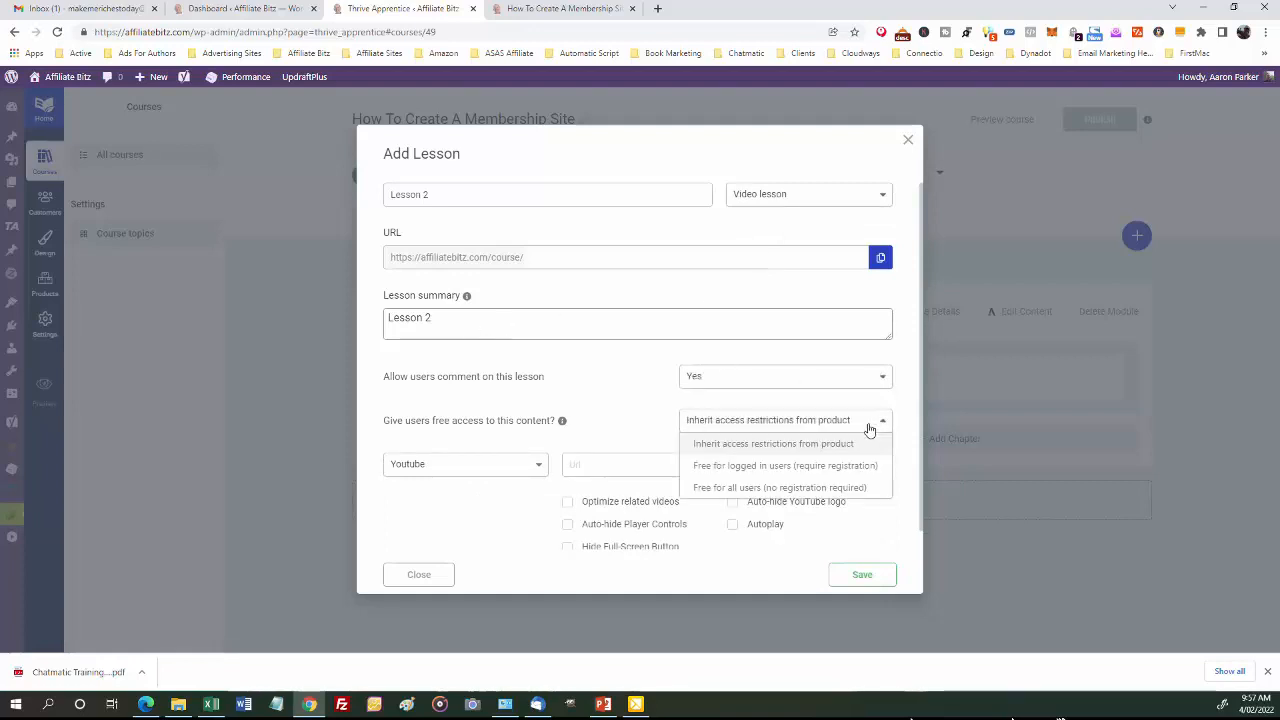
{"action": "left_click", "coordinate": [753, 488]}
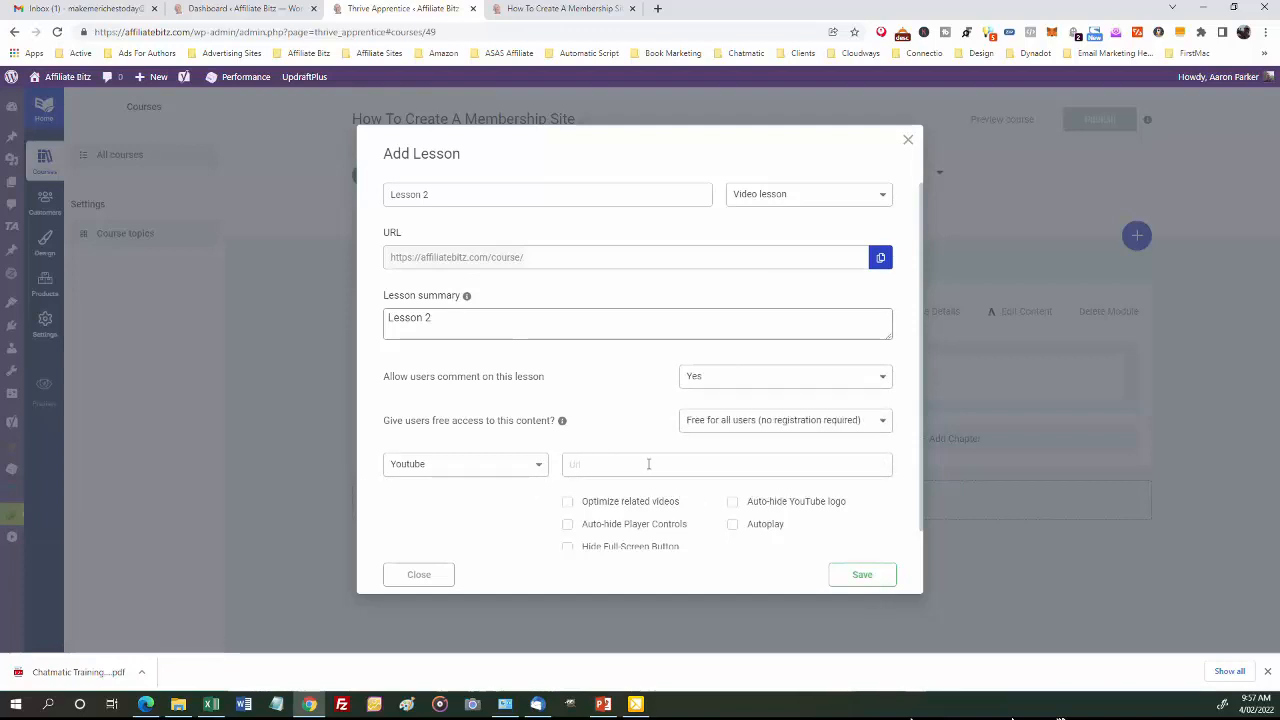
Change the new Lesson 2 from a video lesson to a text lesson
{"action": "left_click", "coordinate": [536, 468]}
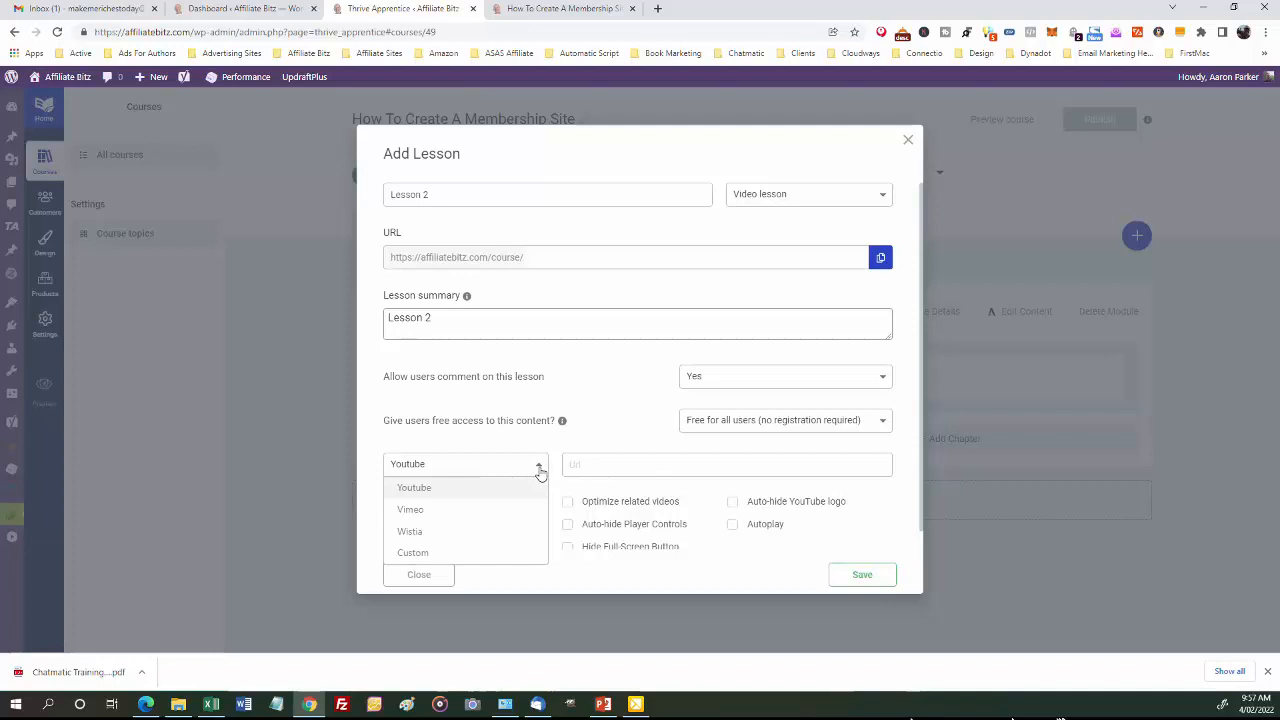
{"action": "left_click", "coordinate": [593, 464]}
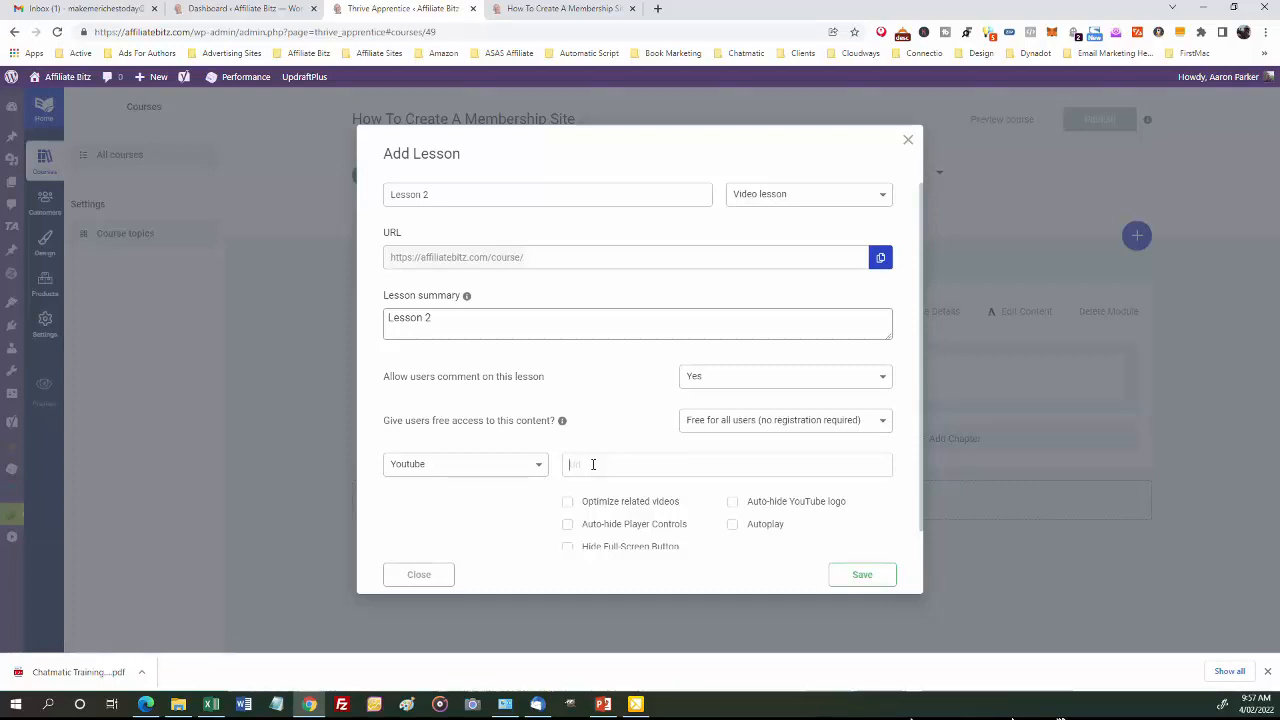
{"action": "left_click", "coordinate": [882, 197]}
{"action": "left_click", "coordinate": [780, 217]}
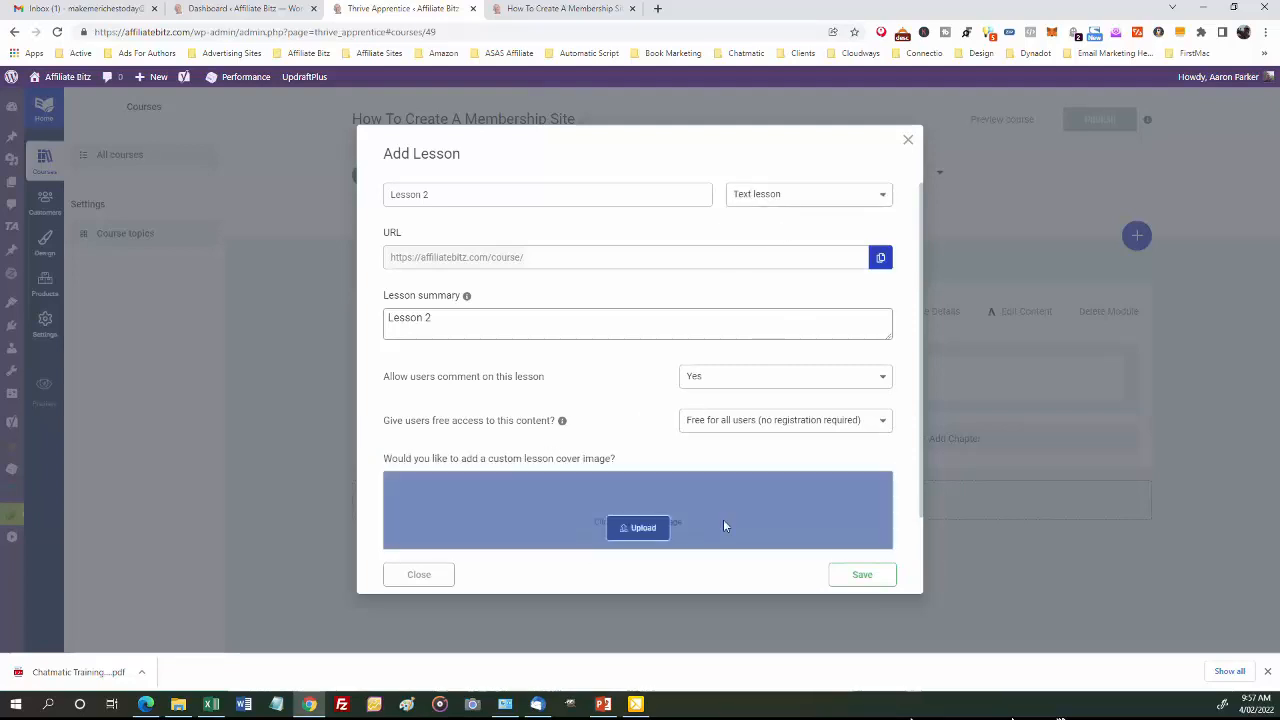
Set the purple and white background image from the media library as Lesson 2's cover image and save the lesson
{"action": "left_click", "coordinate": [631, 527]}
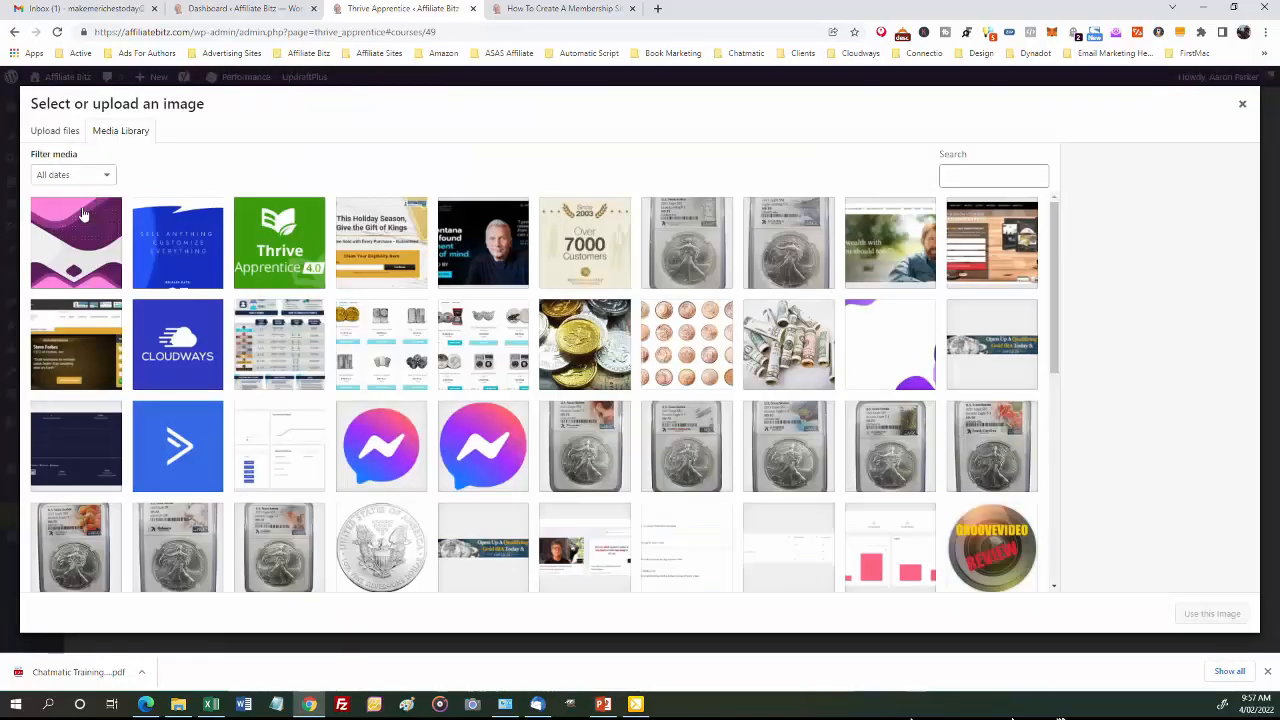
{"action": "left_click", "coordinate": [70, 232]}
{"action": "left_click", "coordinate": [1208, 614]}
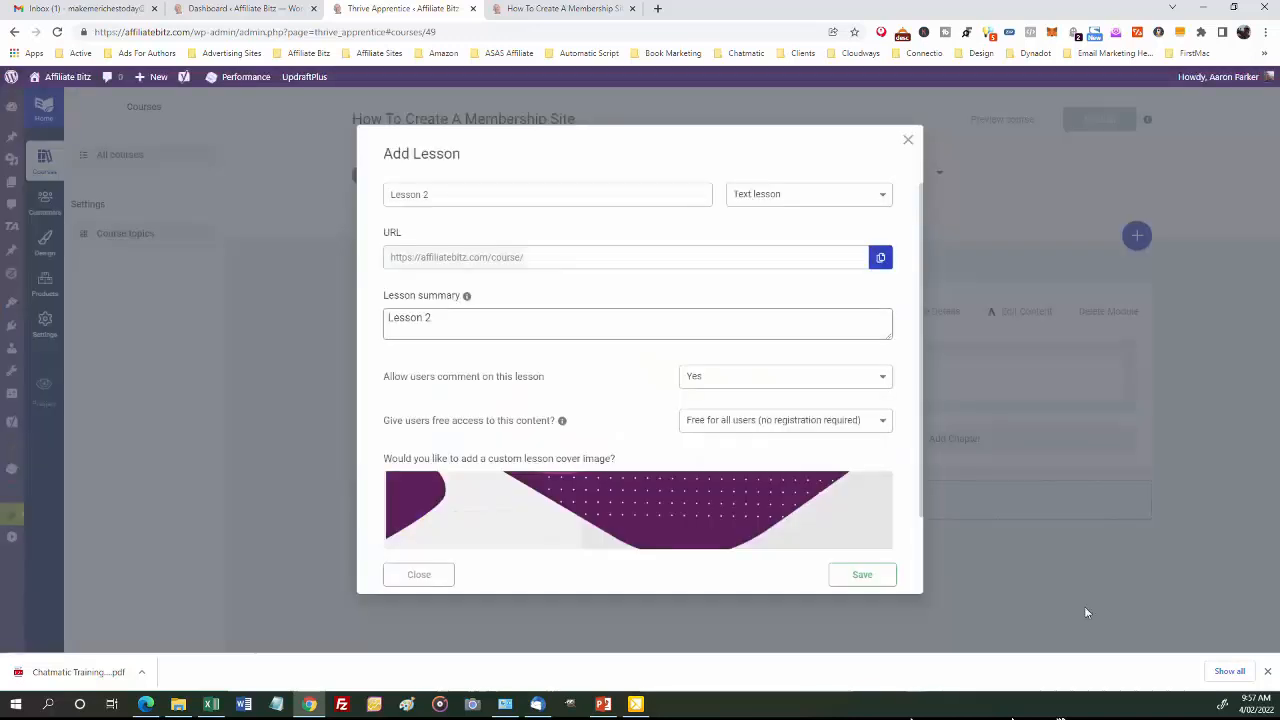
{"action": "left_click", "coordinate": [862, 576]}
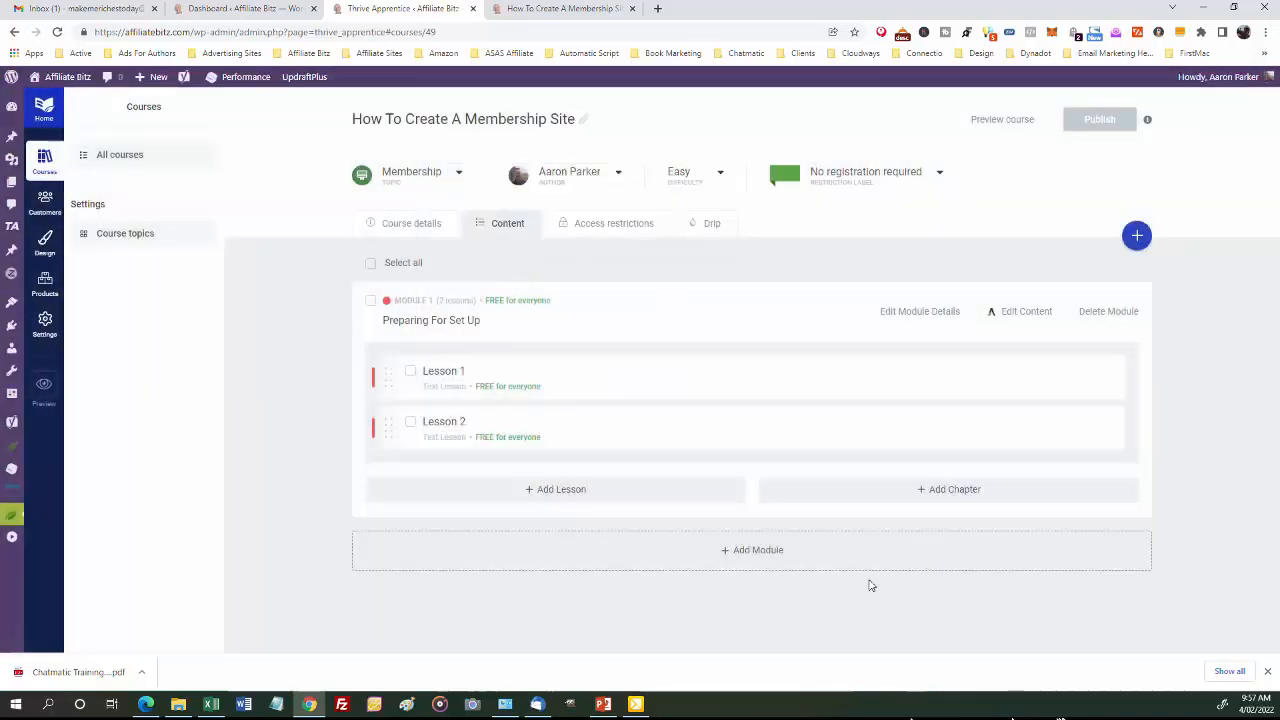
Move Lesson 2 above Lesson 1 in the Preparing For Set Up module and restore the original lesson order
{"action": "mouse_move", "coordinate": [494, 402]}
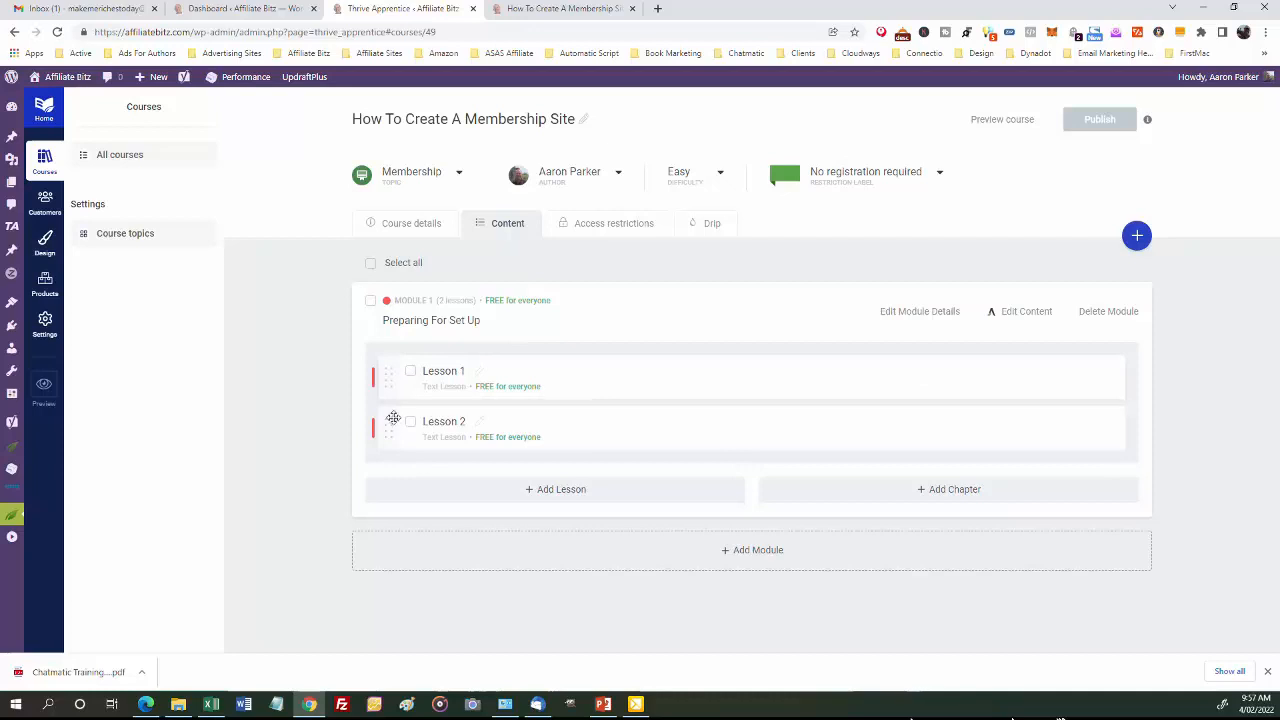
{"action": "left_click_drag", "start_coordinate": [391, 425], "coordinate": [389, 371]}
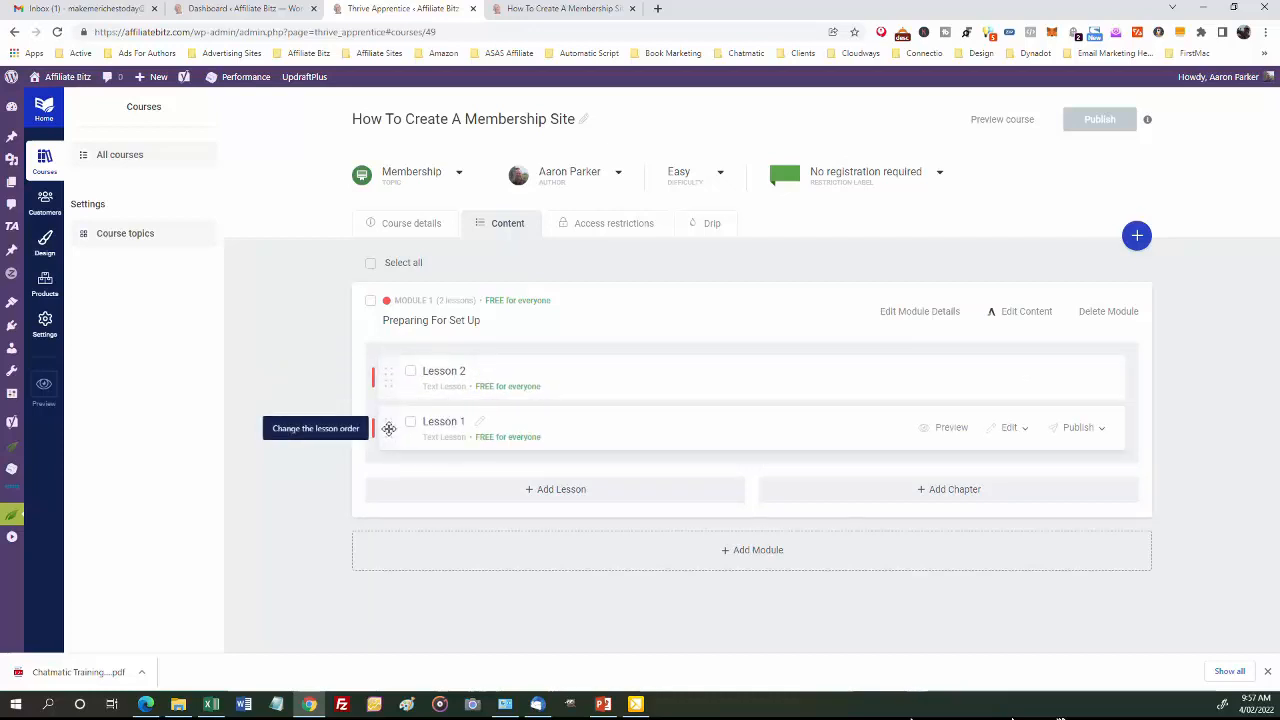
{"action": "left_click_drag", "start_coordinate": [389, 428], "coordinate": [389, 371]}
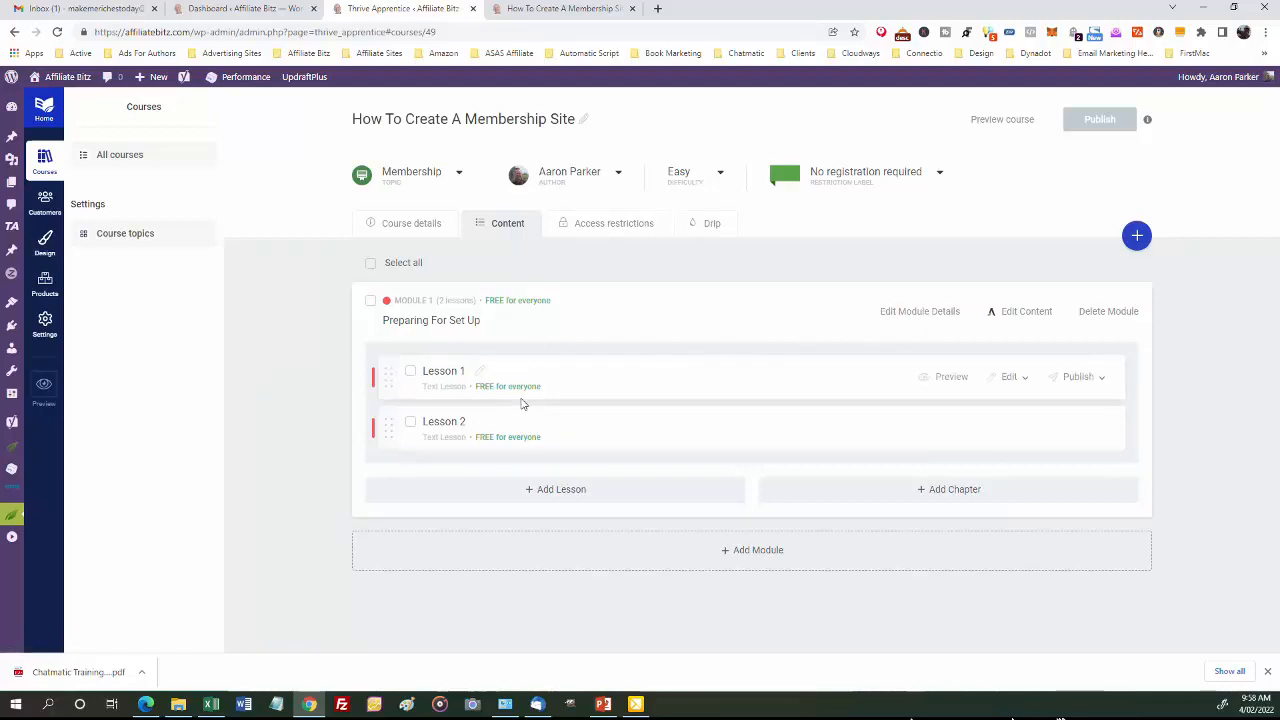
Preview Lesson 1 and examine its page from the cover image down to the comments section
{"action": "left_click", "coordinate": [952, 378]}
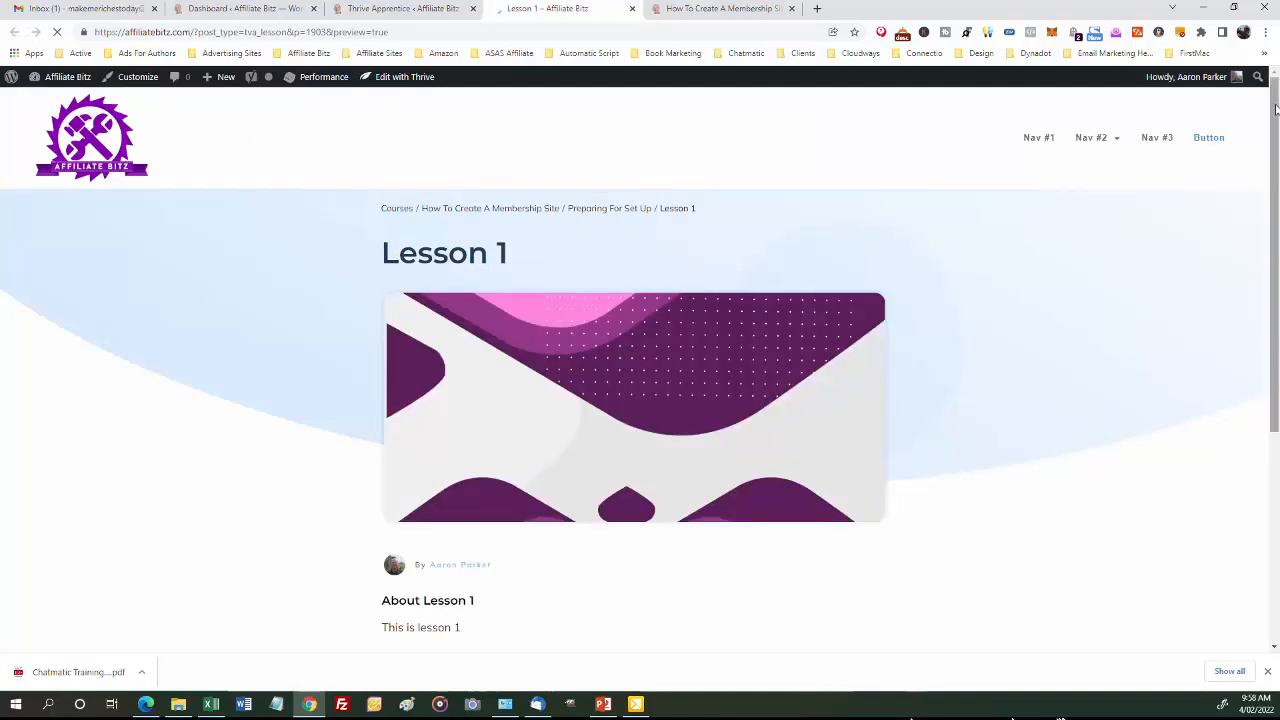
{"action": "left_click_drag", "start_coordinate": [1276, 108], "coordinate": [1268, 337]}
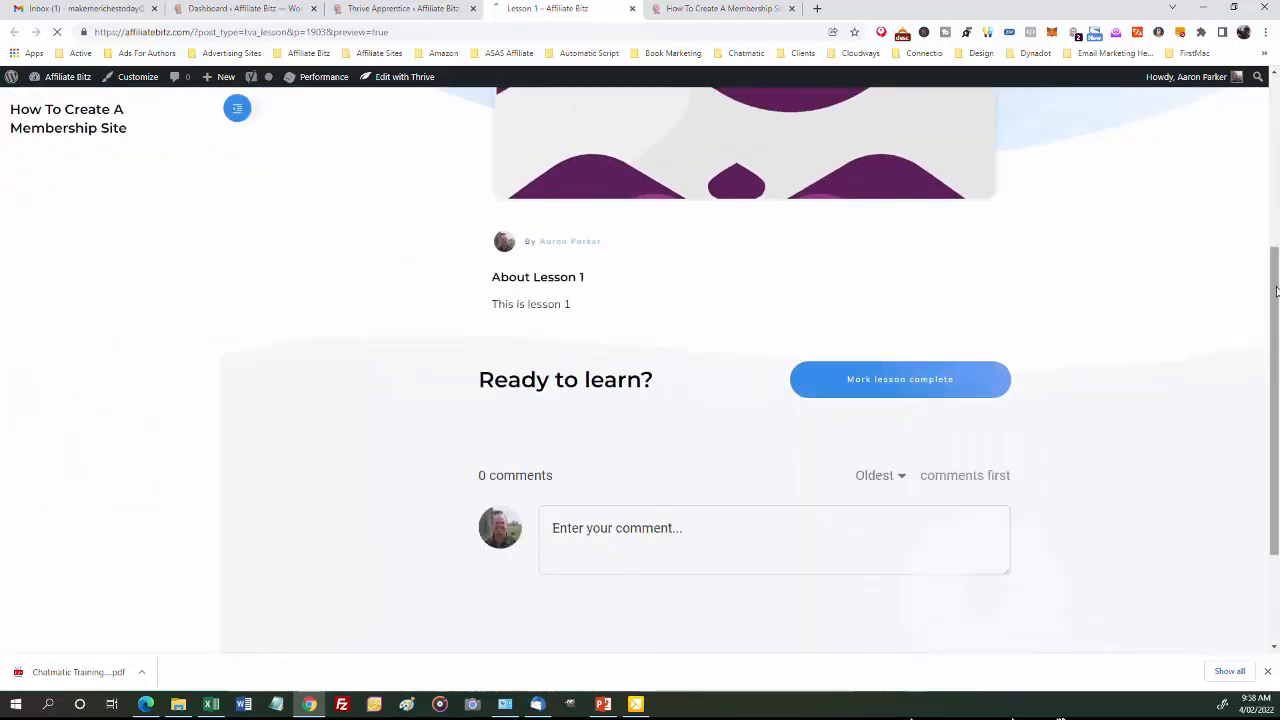
{"action": "left_click_drag", "start_coordinate": [1276, 291], "coordinate": [1276, 182]}
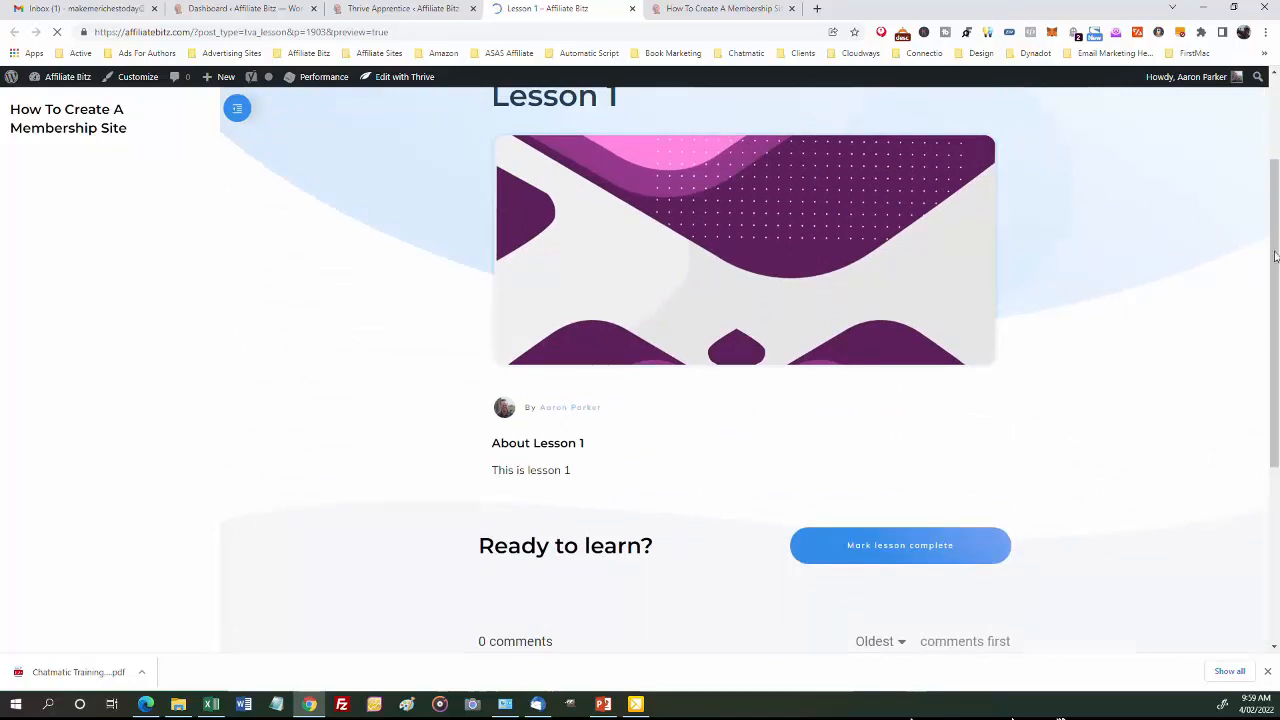
{"action": "left_click_drag", "start_coordinate": [1275, 257], "coordinate": [1276, 172]}
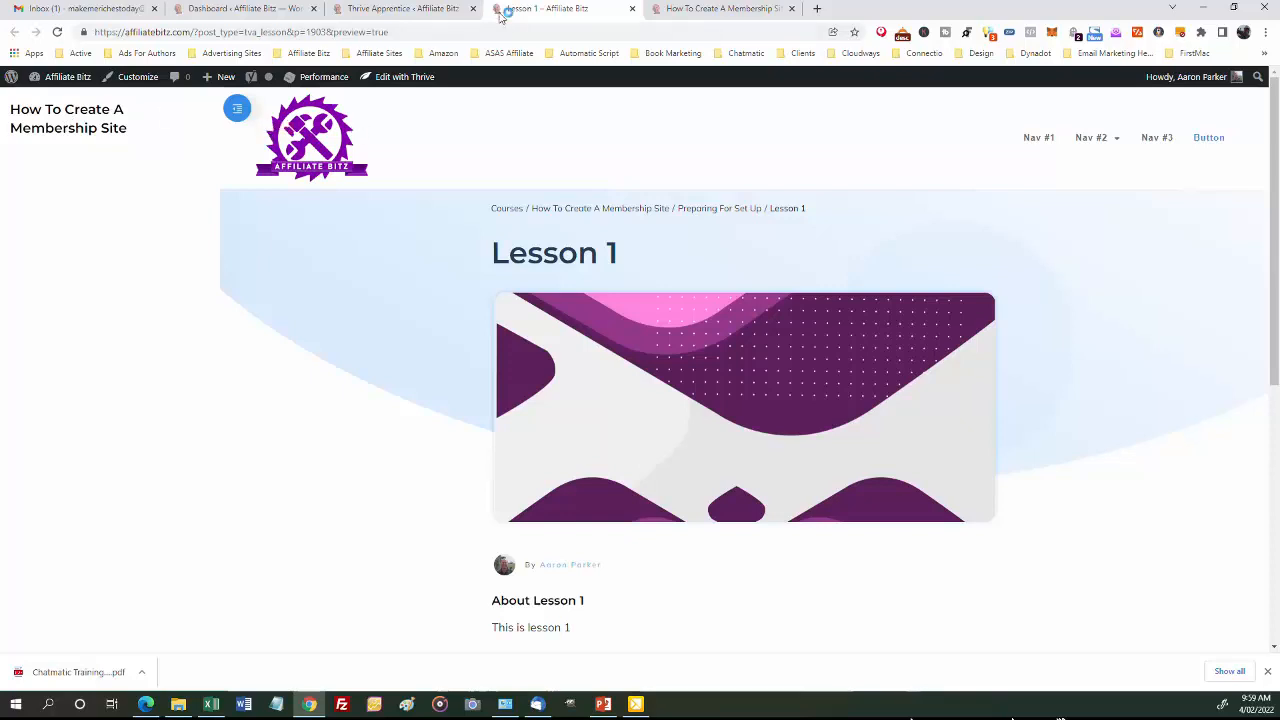
Return to the course's lesson list and open Lesson 1 for adding content
{"action": "left_click", "coordinate": [420, 9]}
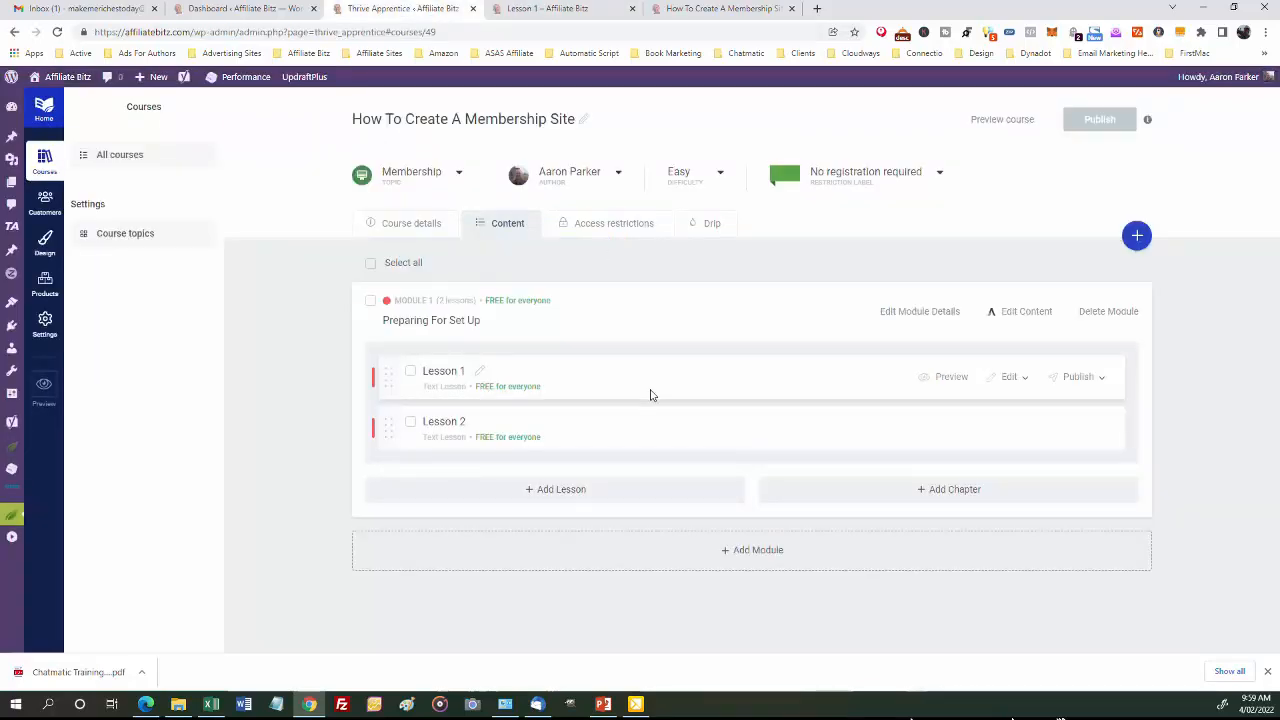
{"action": "left_click", "coordinate": [1005, 380]}
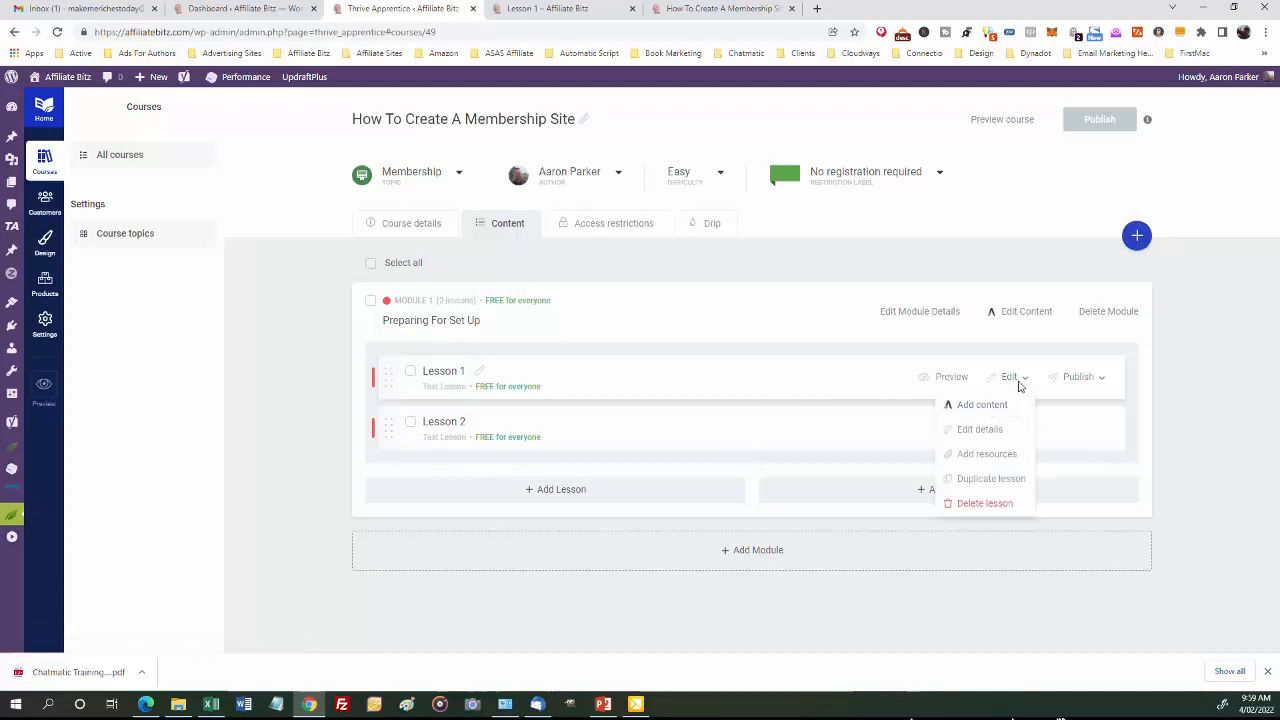
{"action": "left_click", "coordinate": [1099, 380]}
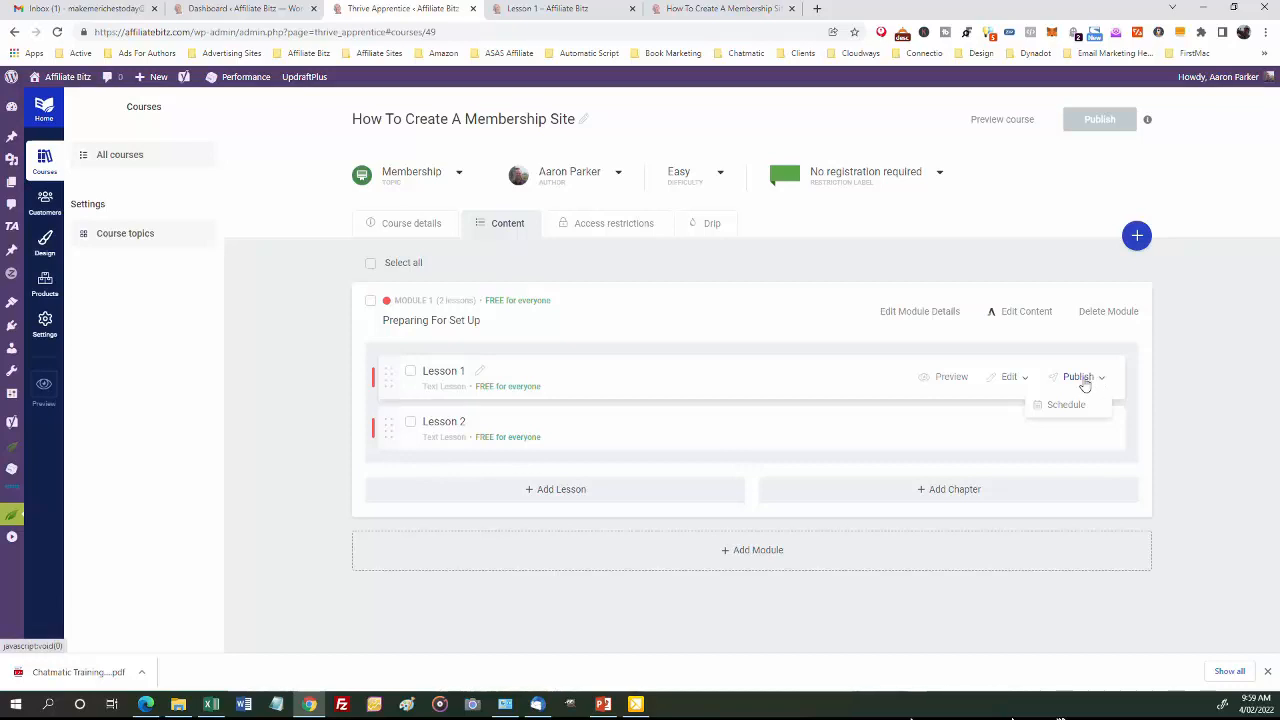
{"action": "left_click", "coordinate": [1009, 379]}
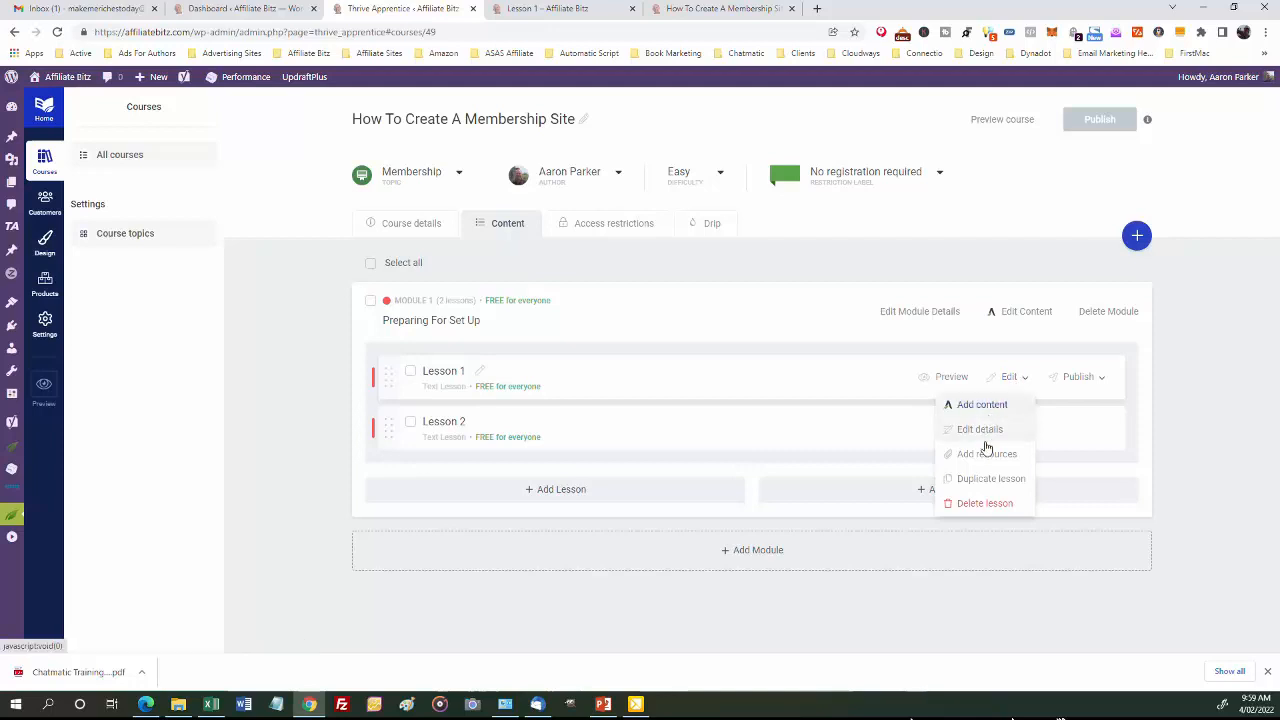
{"action": "left_click", "coordinate": [983, 406]}
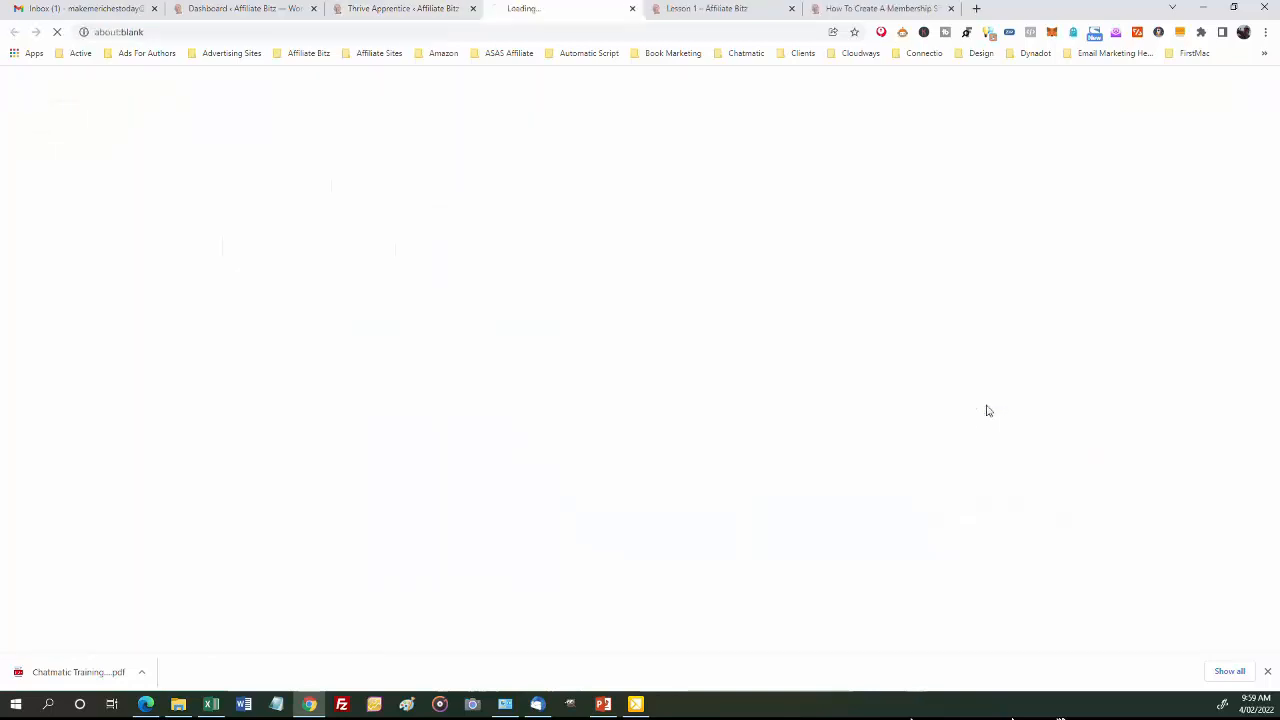